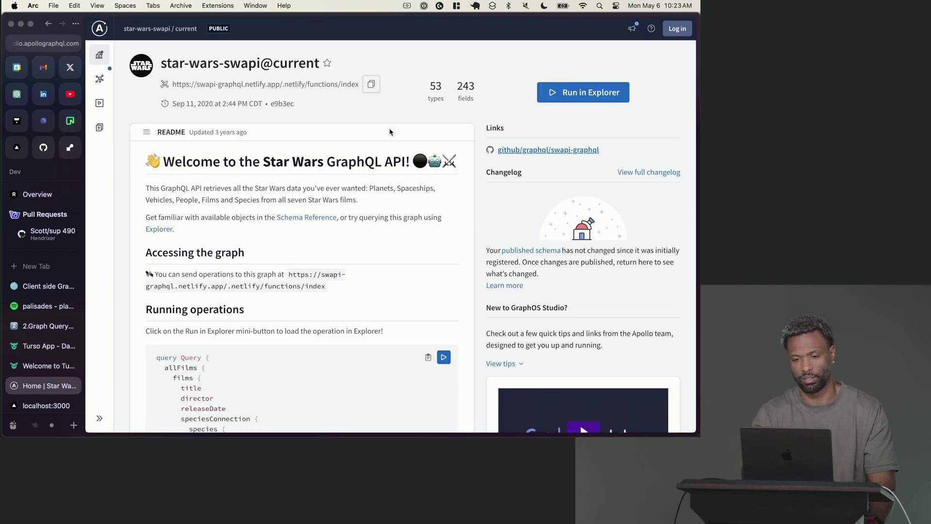
scroll(390, 132, down, 1)
scroll(390, 131, up, 1)
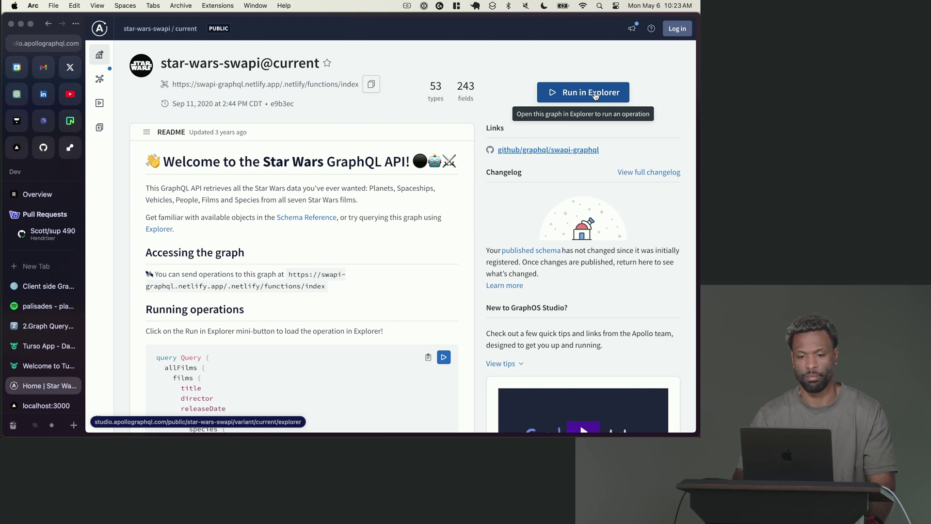
scroll(368, 235, down, 4)
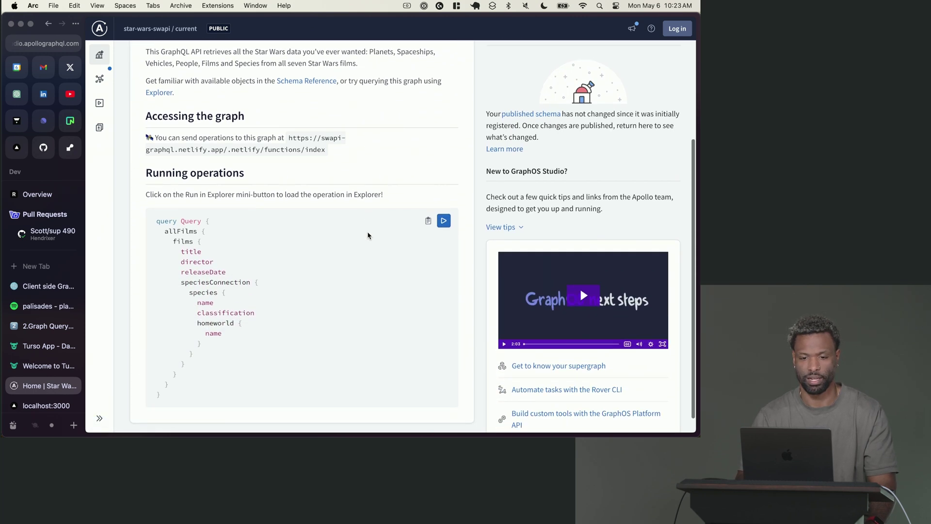
scroll(368, 234, down, 1)
scroll(368, 235, up, 4)
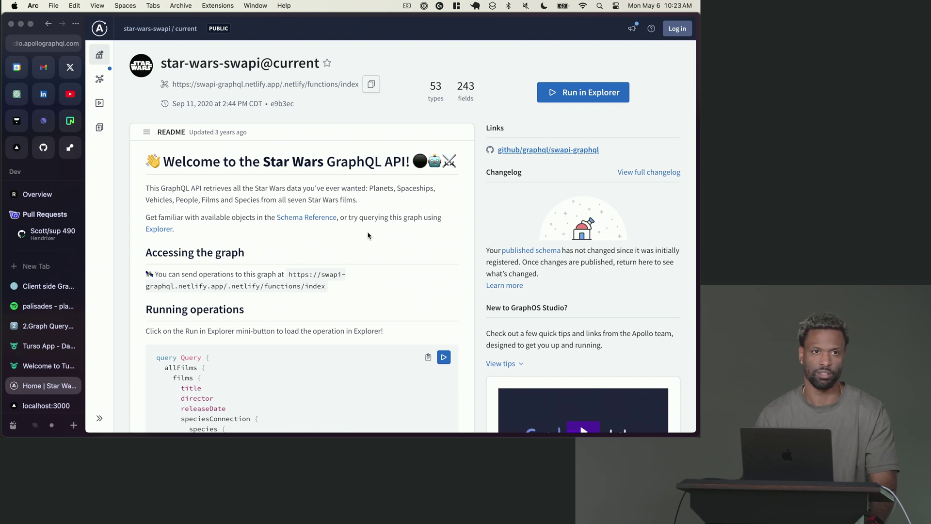
scroll(368, 235, down, 2)
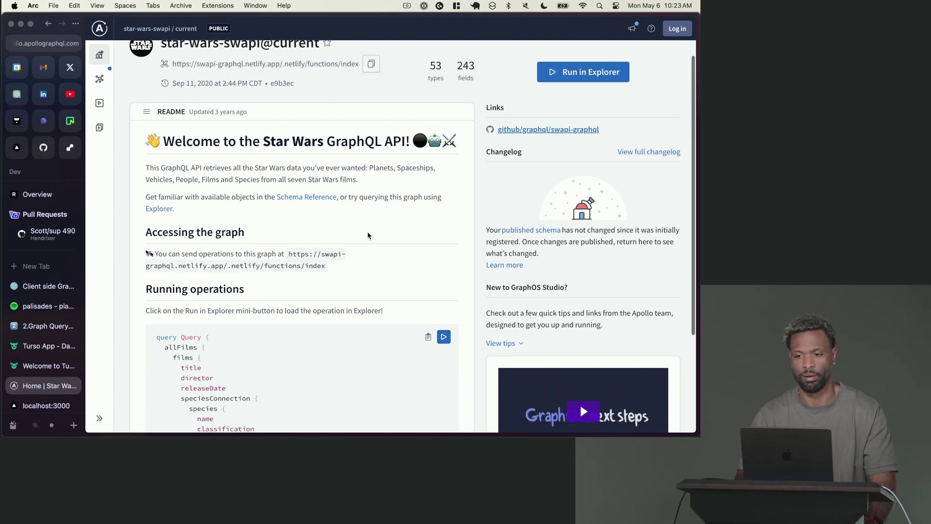
Open the graph in Explorer, loading an ExampleQuery of allFilms with director, created, id and title.
click(574, 80)
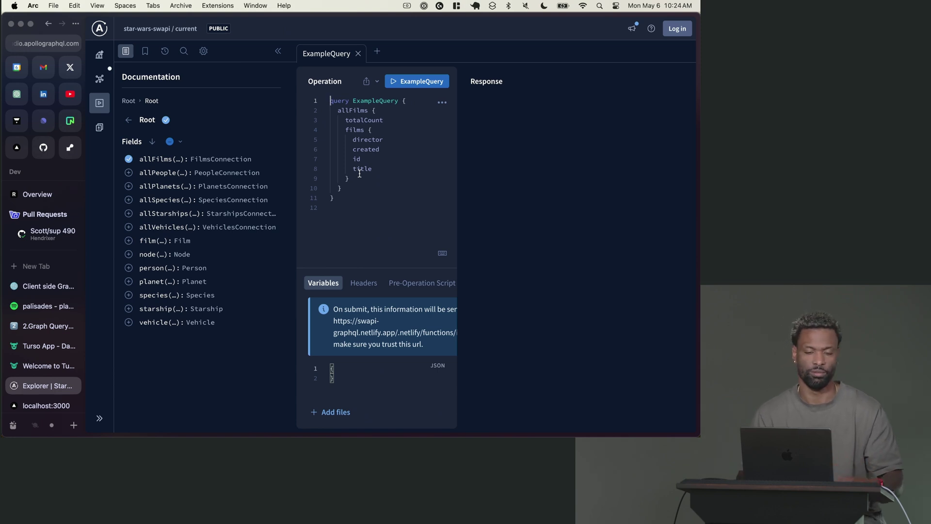
Uncheck allFilms in the Documentation Fields list, emptying the ExampleQuery body.
click(129, 160)
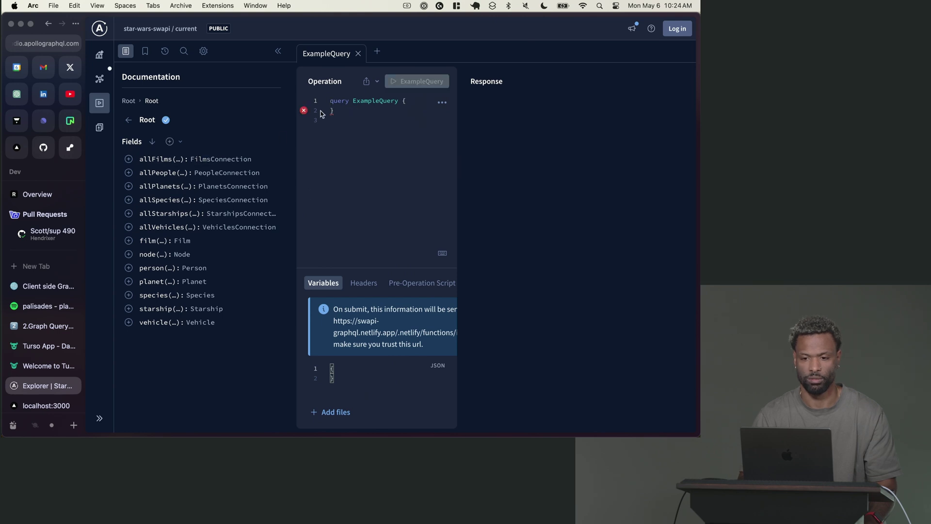
Clear the query text and widen the operation editor, hiding the sidebar and zooming in.
key(super+a)
key(BackSpace)
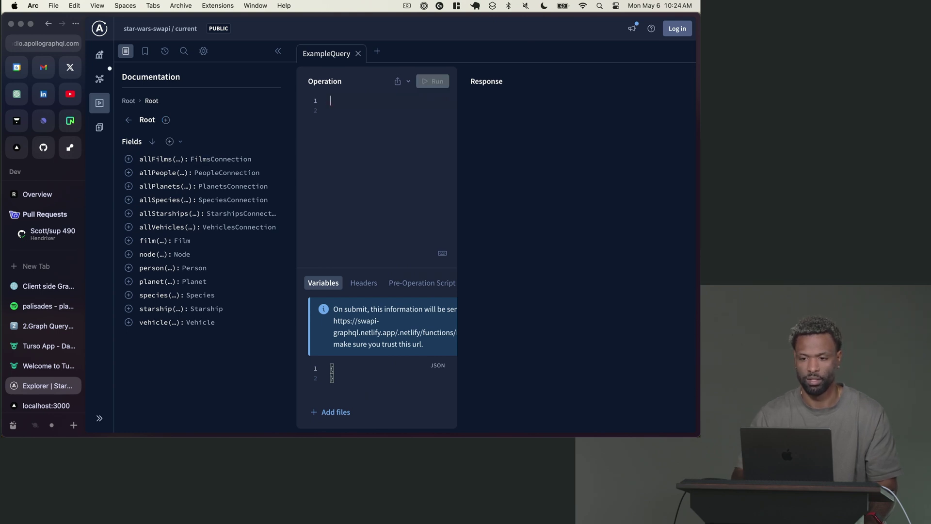
drag(460, 115, 536, 112)
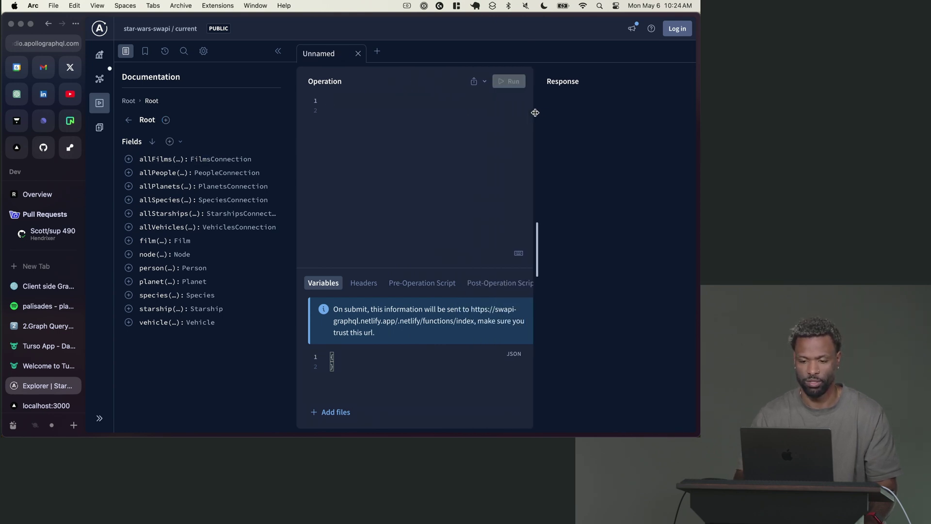
key(super+s)
key(super+equal)
key(super+equal)
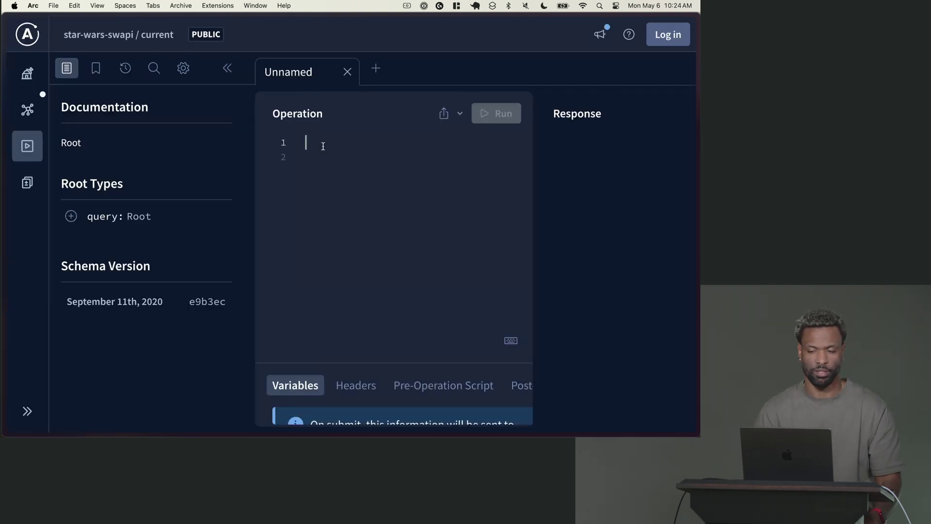
text({)
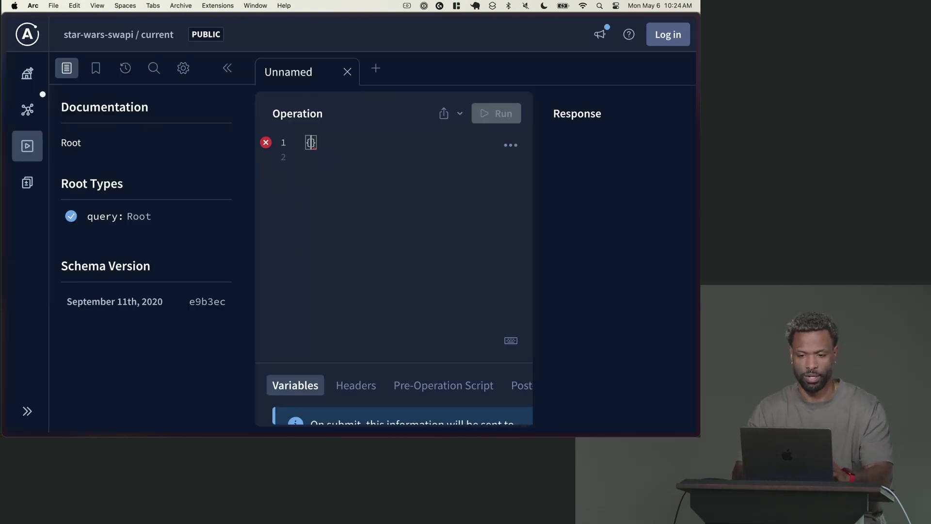
Draft a trial film query using autocomplete, then delete it entirely.
key(Return)
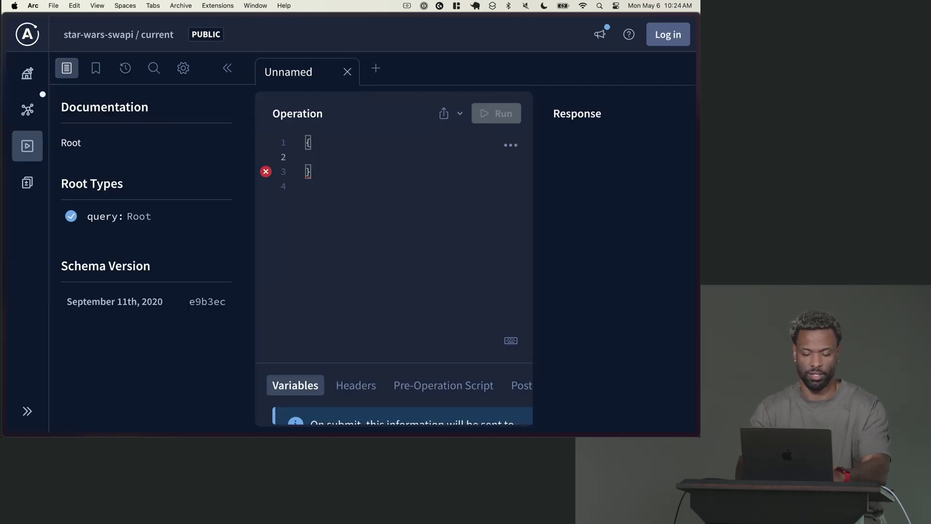
text(f)
key(Escape)
text(i)
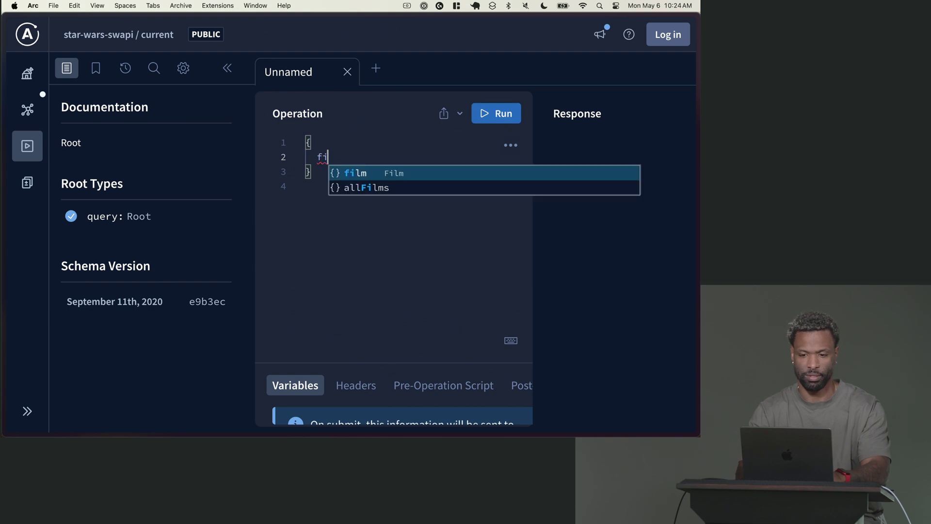
key(Return)
key(Down)
key(Down)
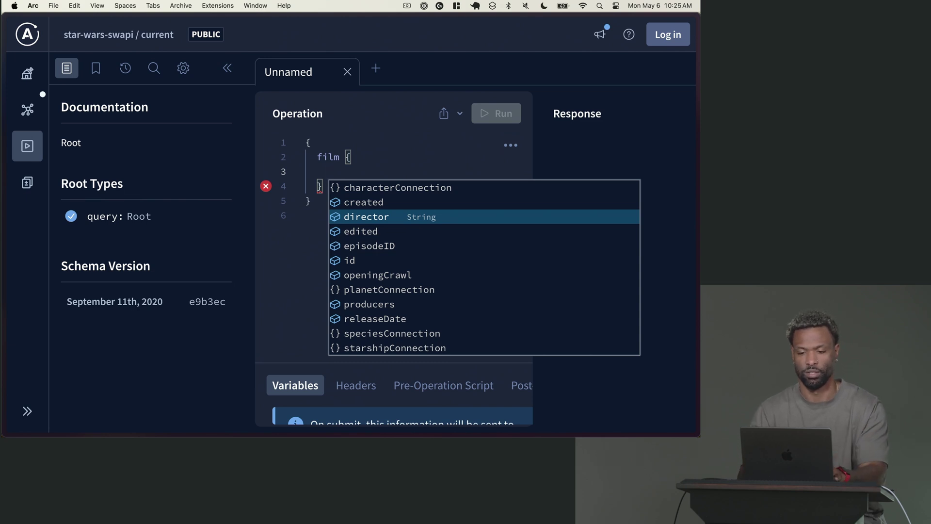
key(super+a)
key(BackSpace)
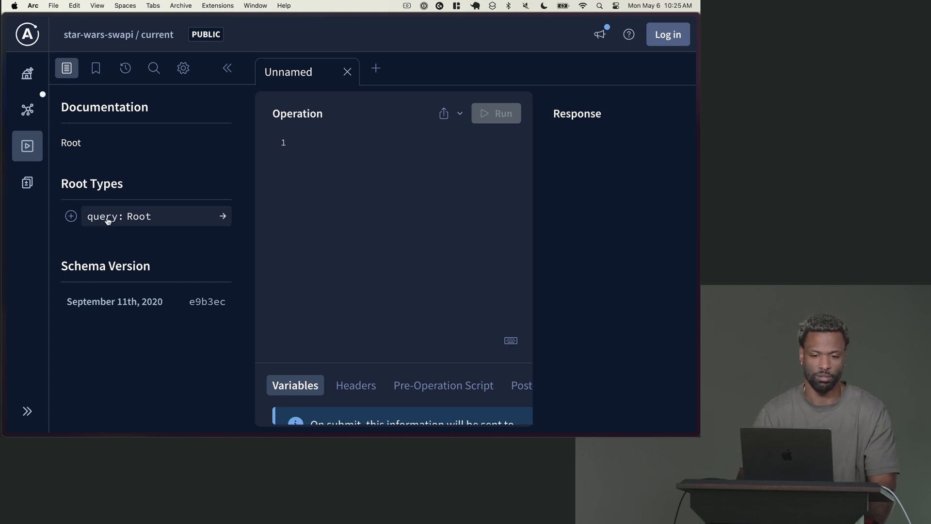
Browse the Root query type's fields and insert allFilms as query AllFilms.
click(107, 221)
scroll(98, 256, down, 3)
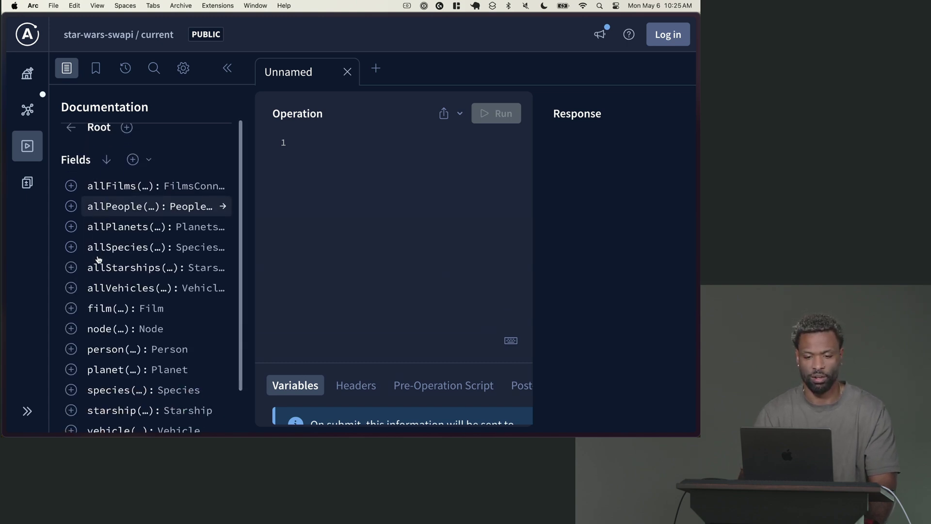
scroll(98, 259, down, 1)
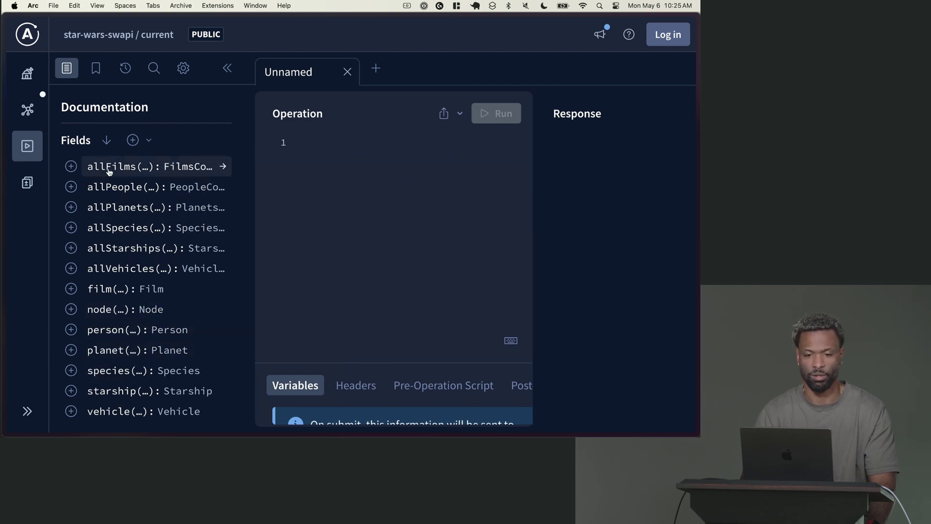
click(71, 168)
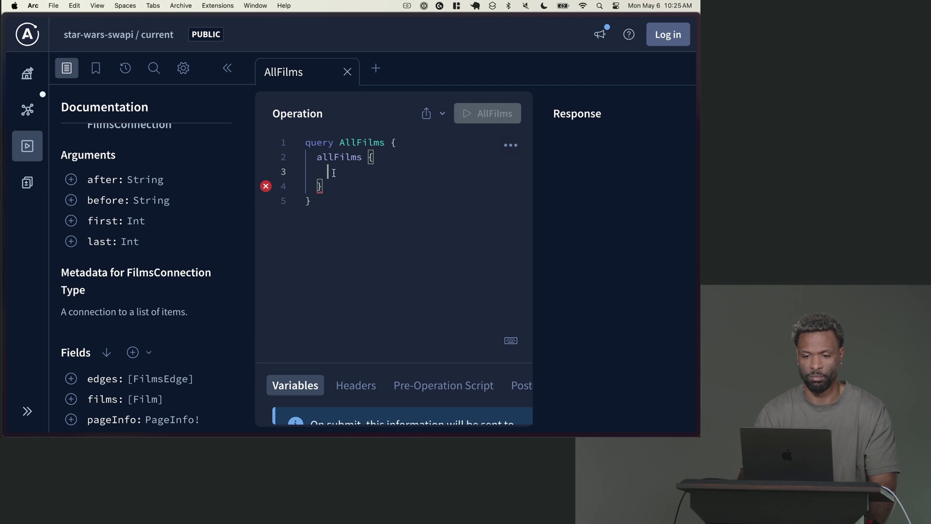
drag(336, 204, 305, 140)
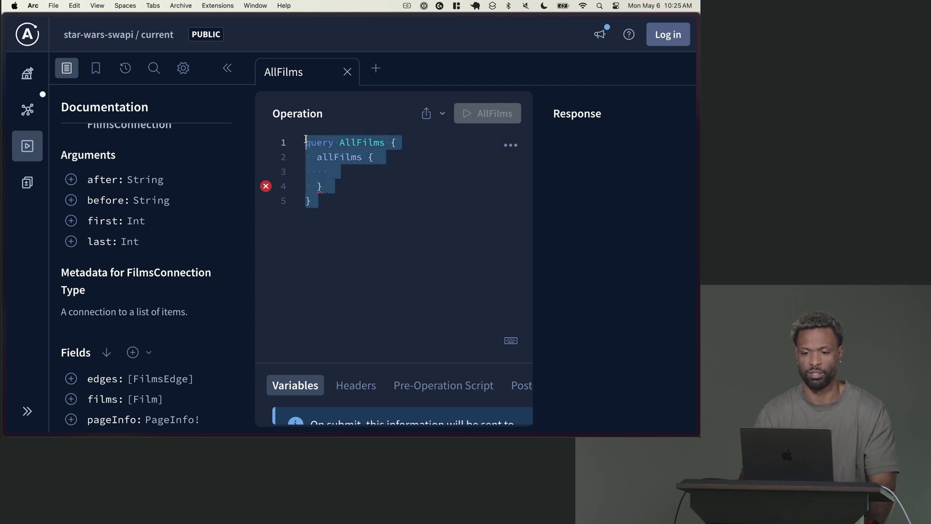
click(356, 169)
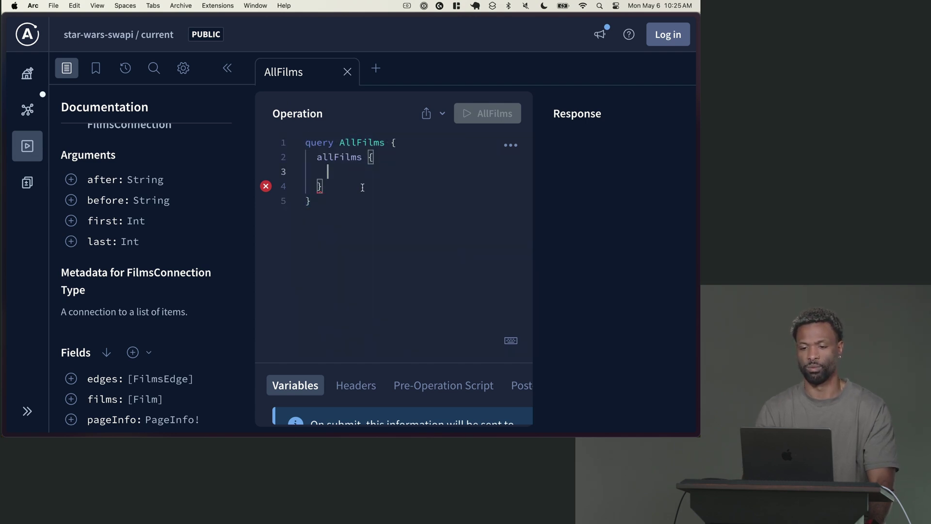
drag(305, 142, 387, 141)
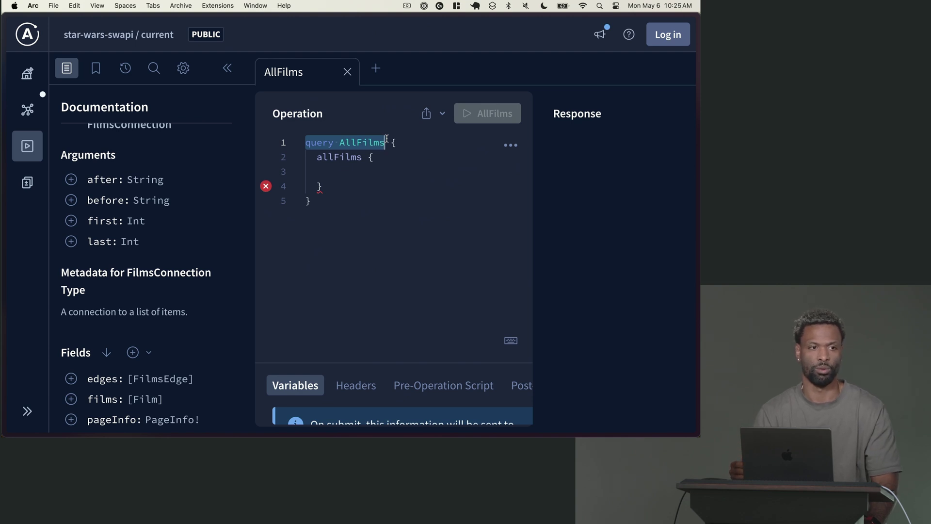
click(360, 141)
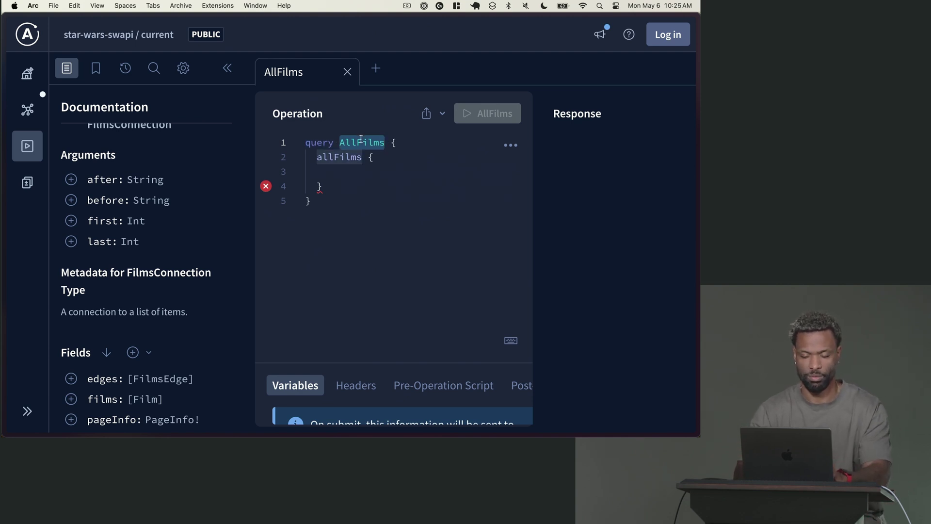
text(askdjfaklsfjdslk)
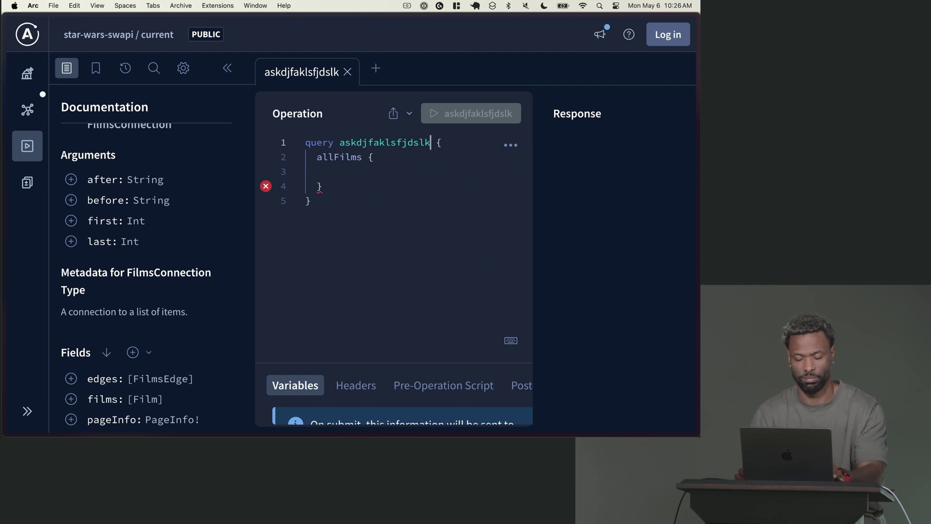
key(super+z)
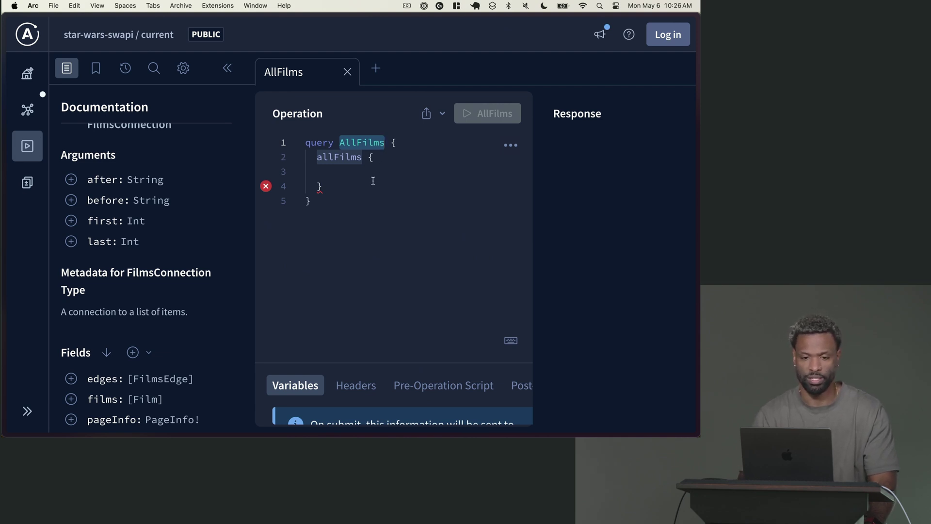
double_click(338, 157)
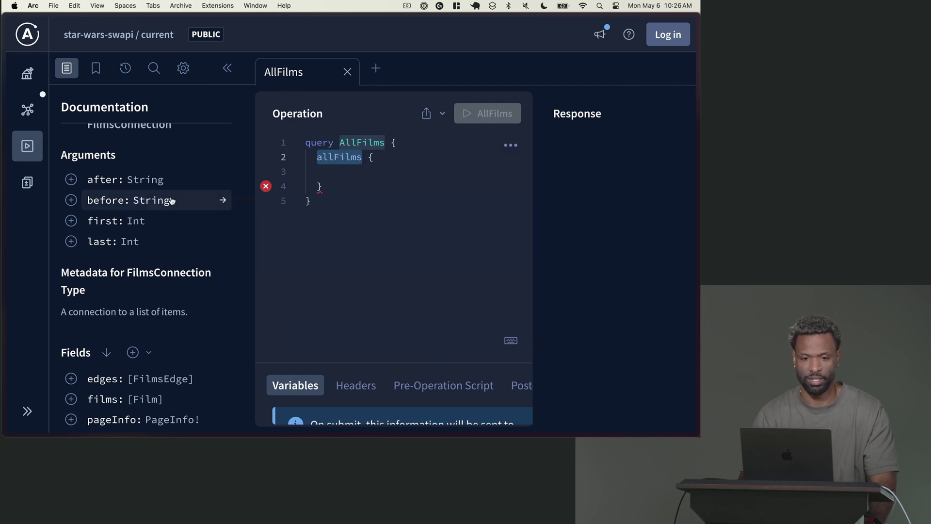
scroll(170, 204, up, 3)
drag(87, 171, 126, 171)
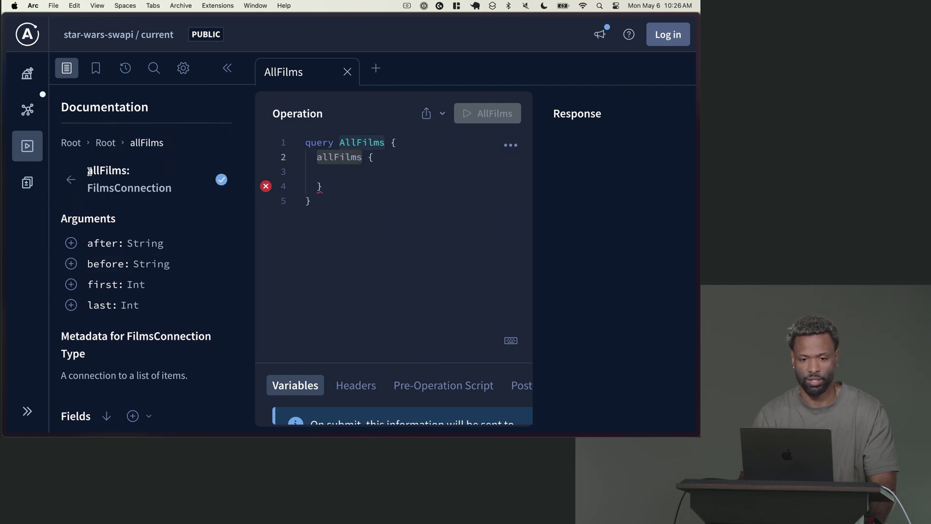
double_click(334, 157)
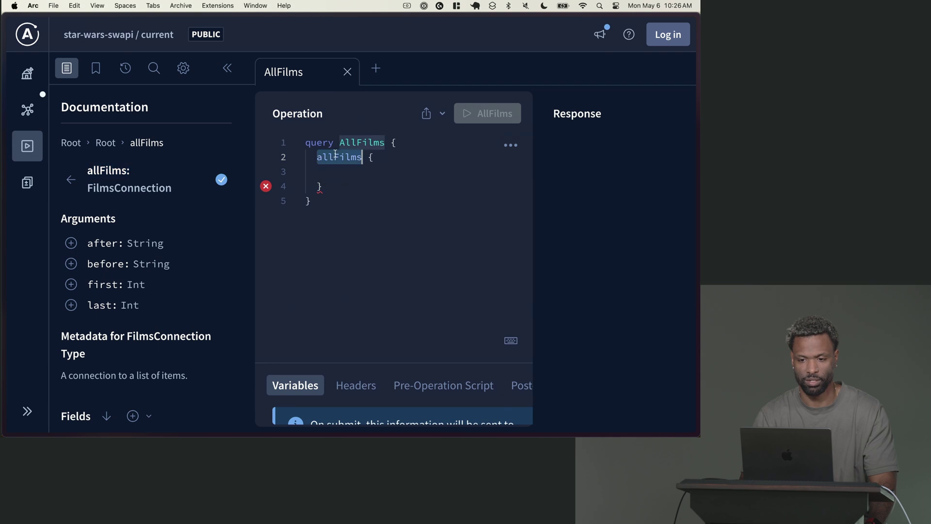
drag(306, 142, 373, 142)
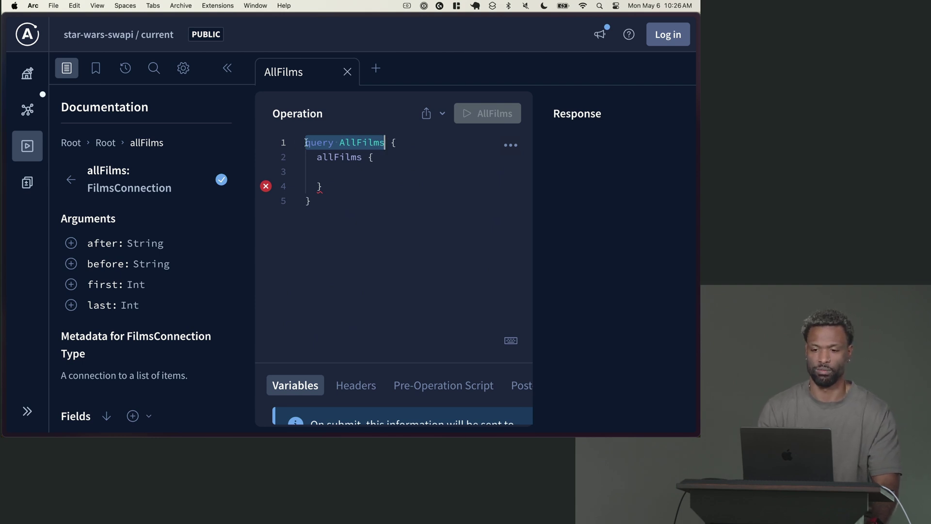
key(Left)
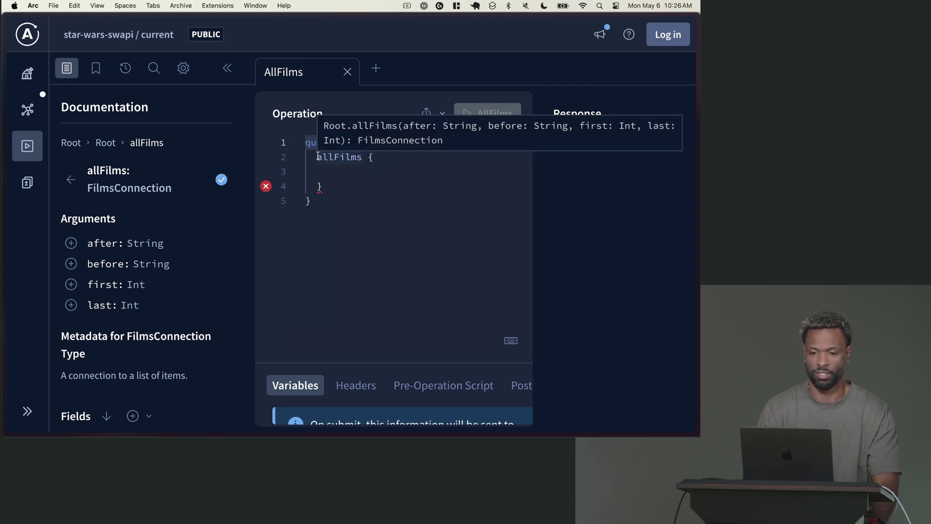
drag(323, 157, 351, 192)
click(355, 171)
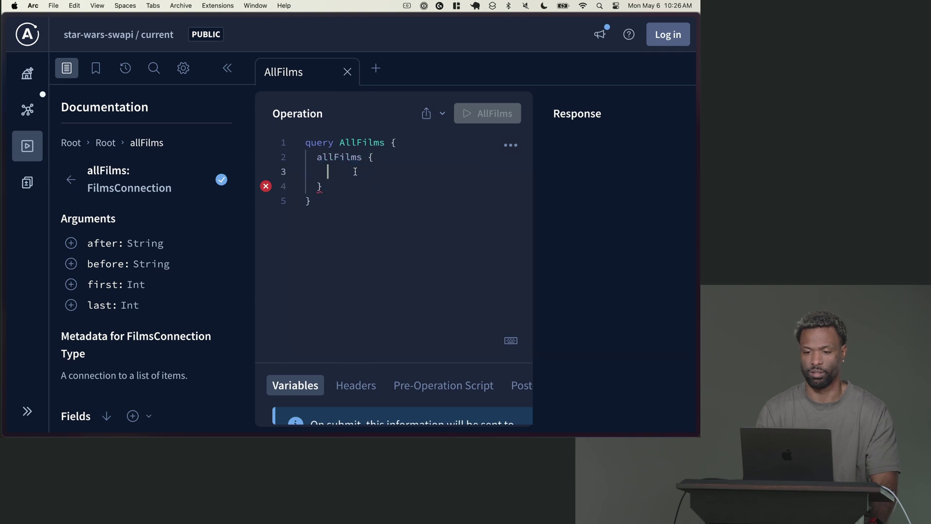
scroll(131, 243, down, 1)
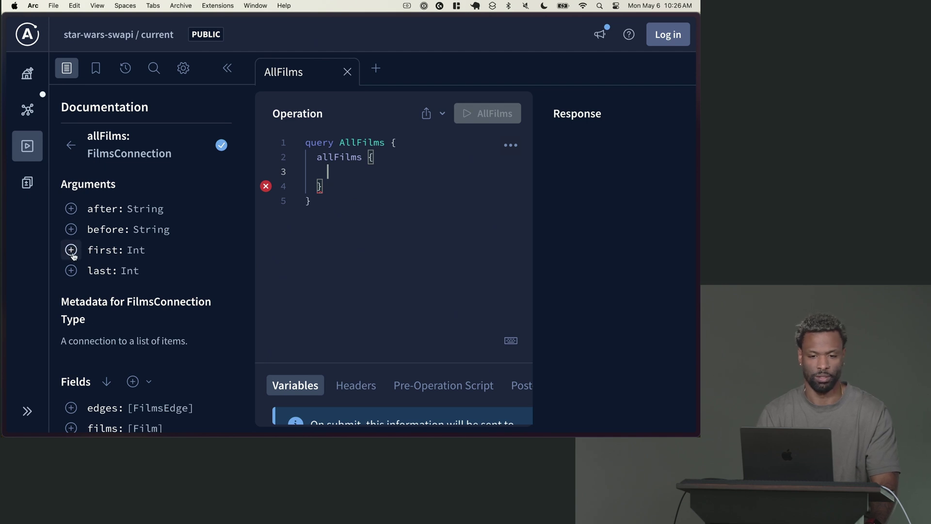
scroll(70, 234, down, 2)
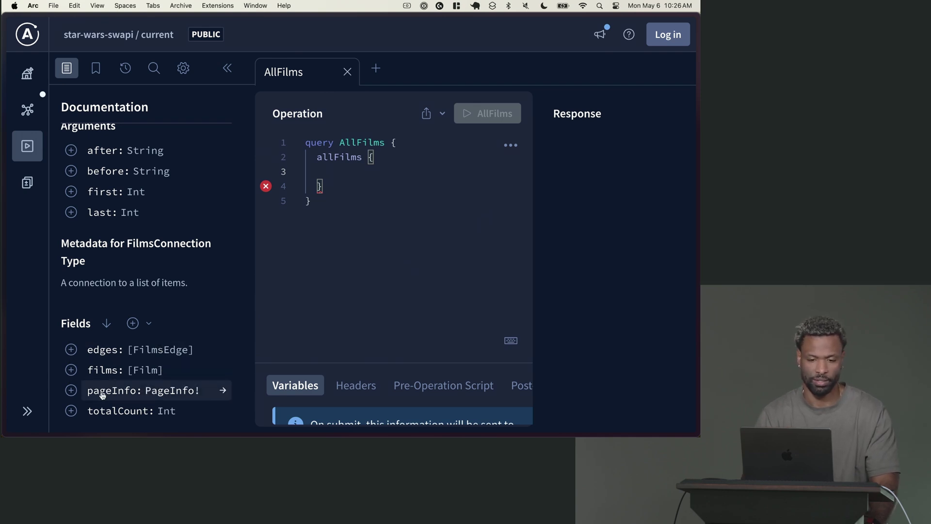
Add films under allFilms with created, director, id, title and producers fields.
click(71, 370)
scroll(129, 322, down, 1)
scroll(130, 322, down, 1)
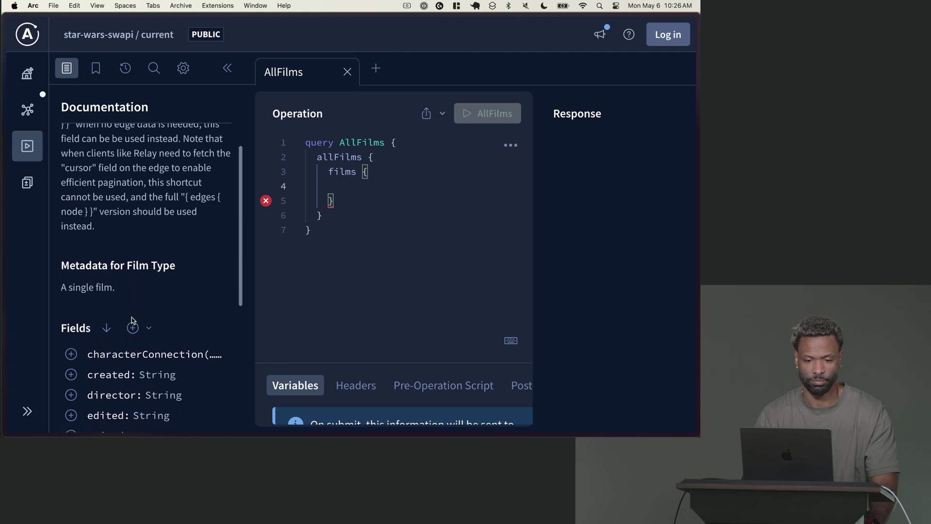
scroll(131, 322, down, 1)
scroll(132, 321, down, 1)
scroll(132, 320, down, 1)
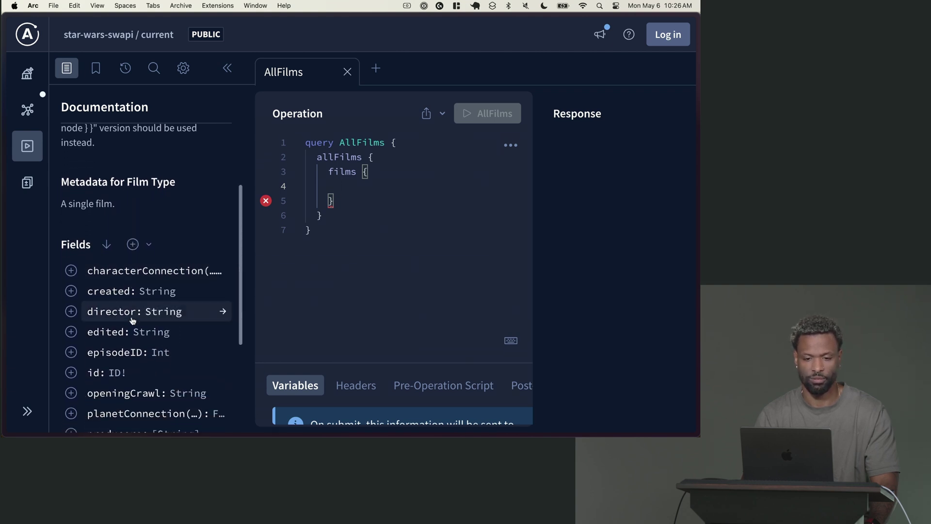
scroll(130, 316, down, 1)
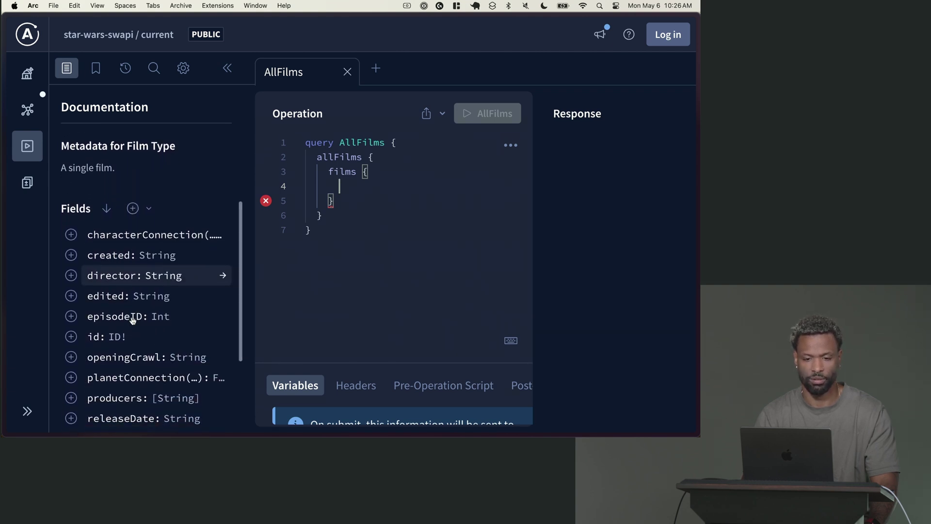
click(71, 255)
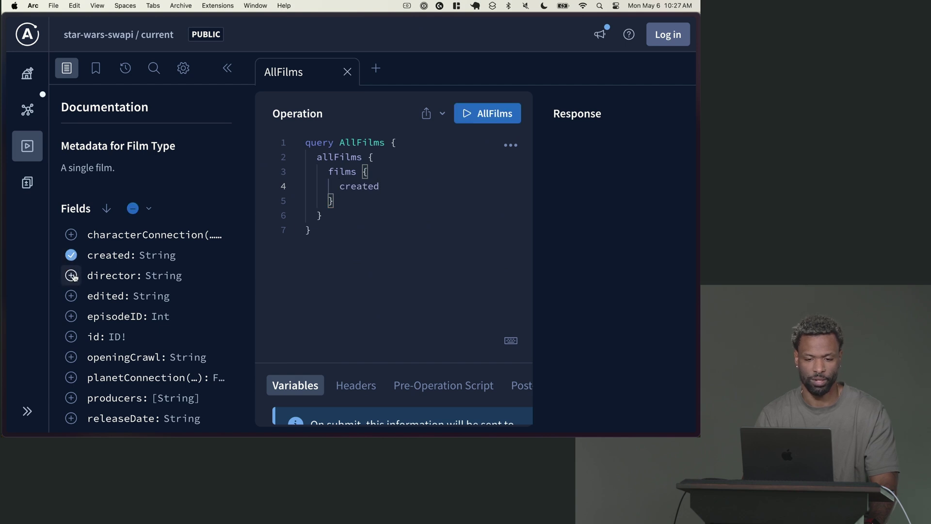
click(71, 276)
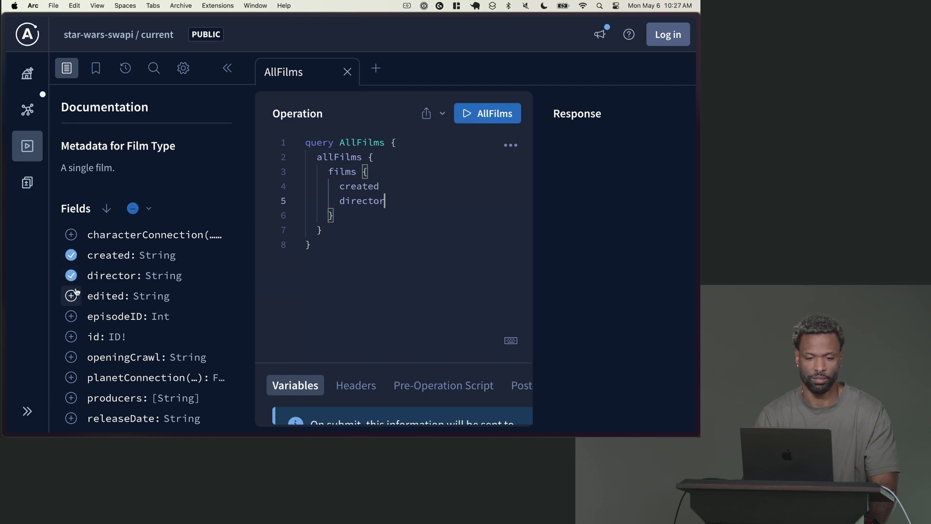
click(71, 336)
scroll(90, 318, down, 2)
scroll(89, 318, down, 2)
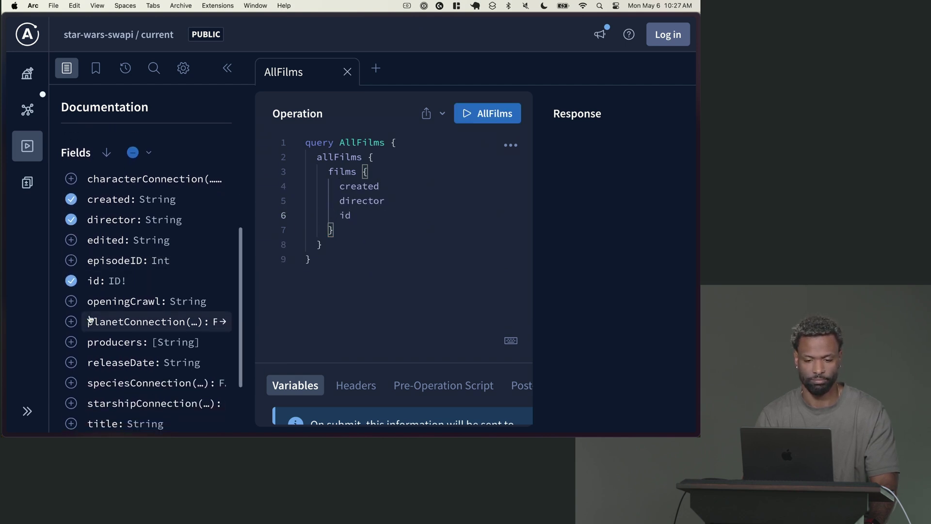
click(71, 374)
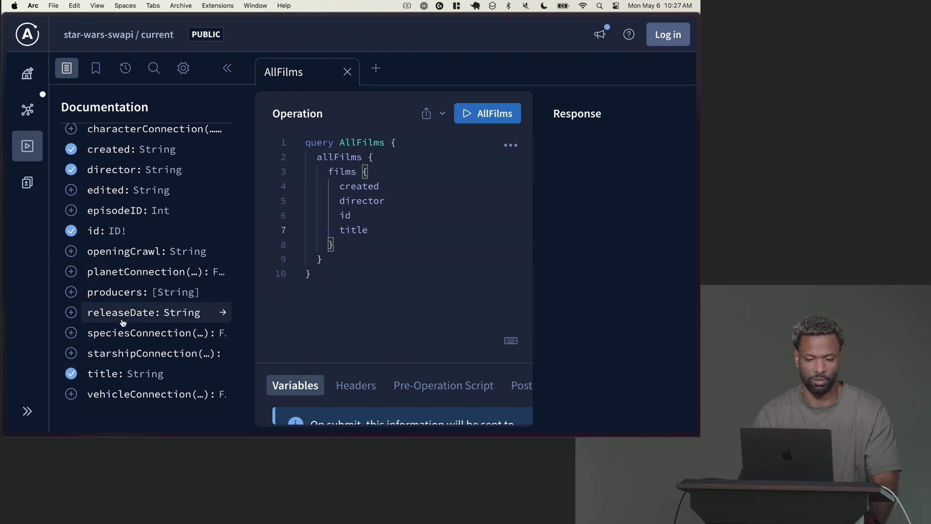
click(71, 292)
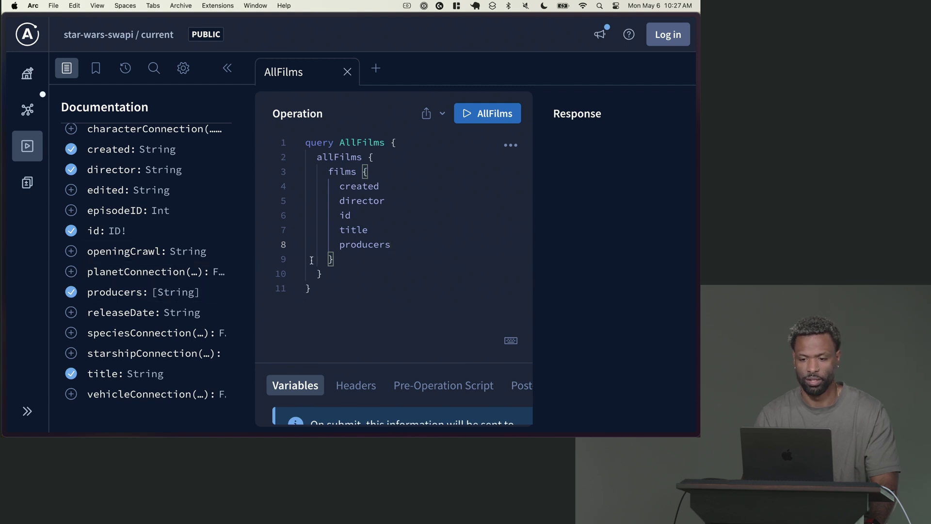
mouse_move(365, 245)
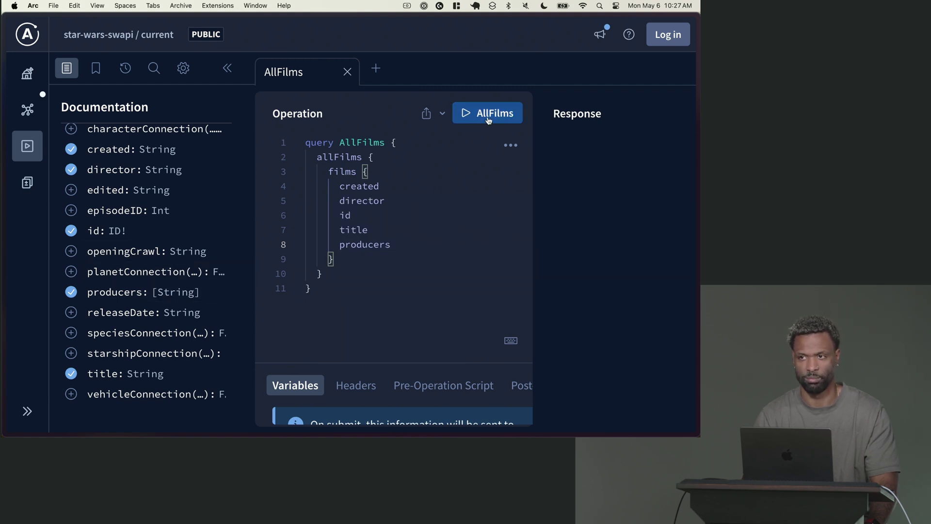
Run the AllFilms query and inspect the director values in the response.
click(487, 114)
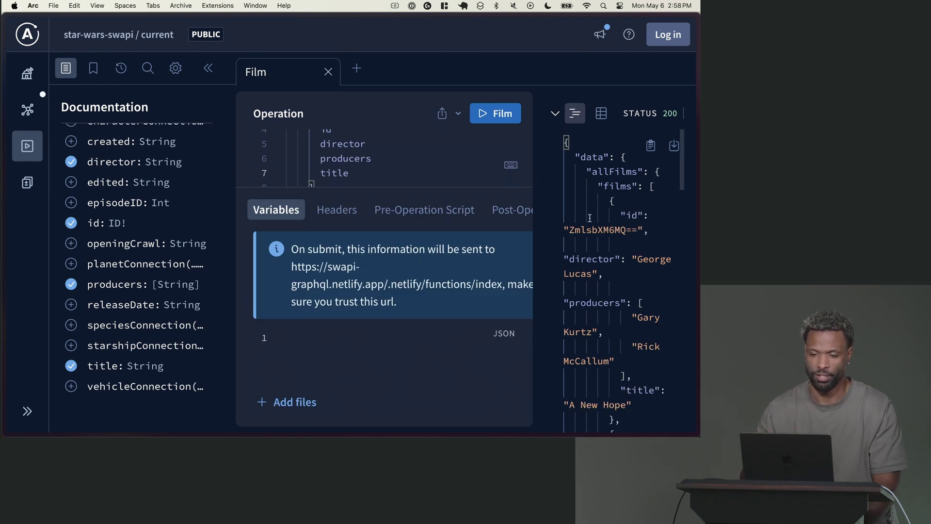
scroll(425, 151, up, 3)
scroll(425, 151, down, 1)
scroll(425, 151, down, 1)
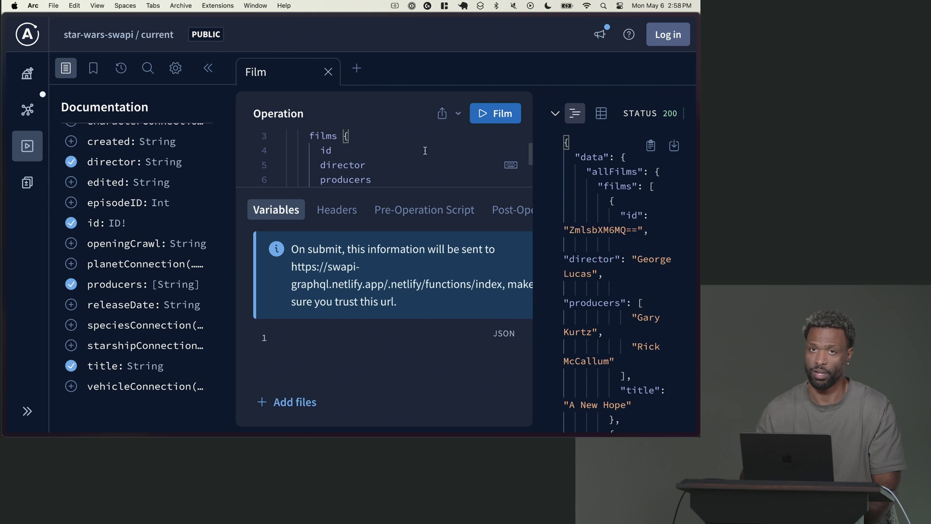
key(Down)
key(Down)
key(Down)
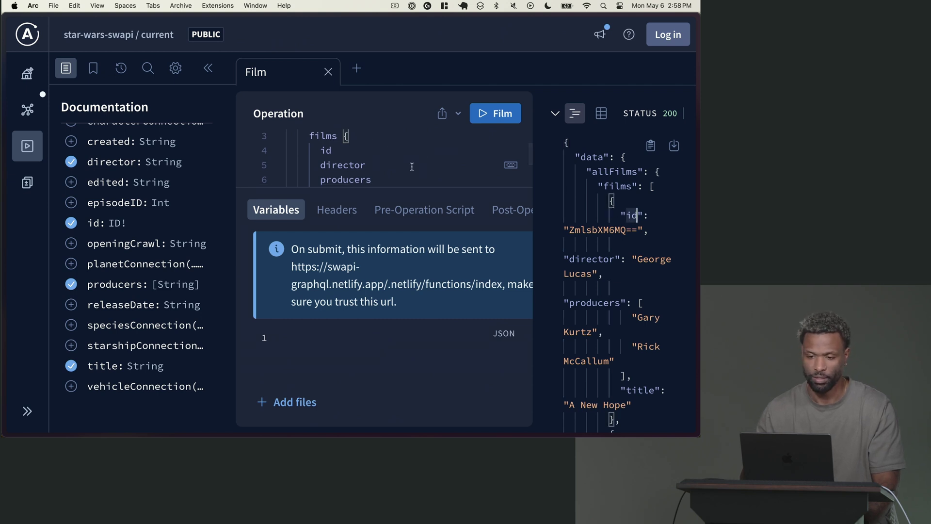
double_click(355, 165)
click(650, 259)
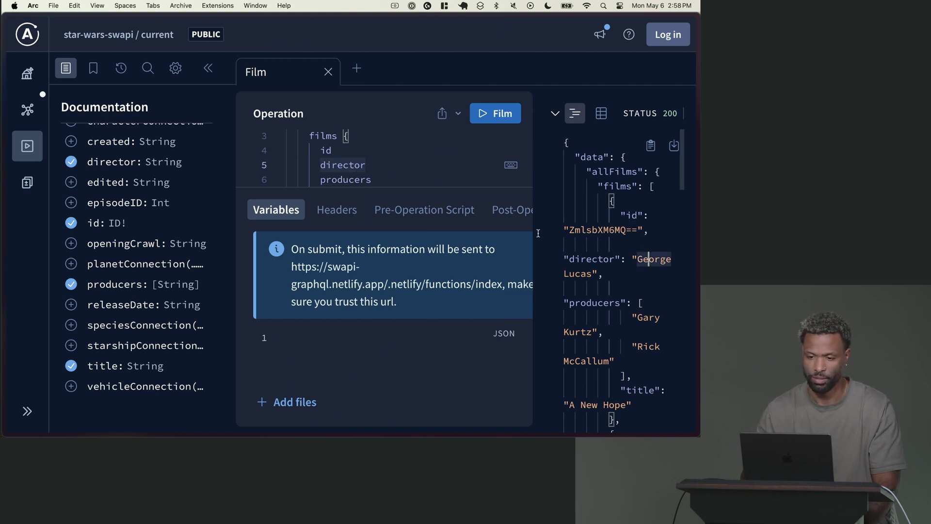
scroll(371, 163, down, 2)
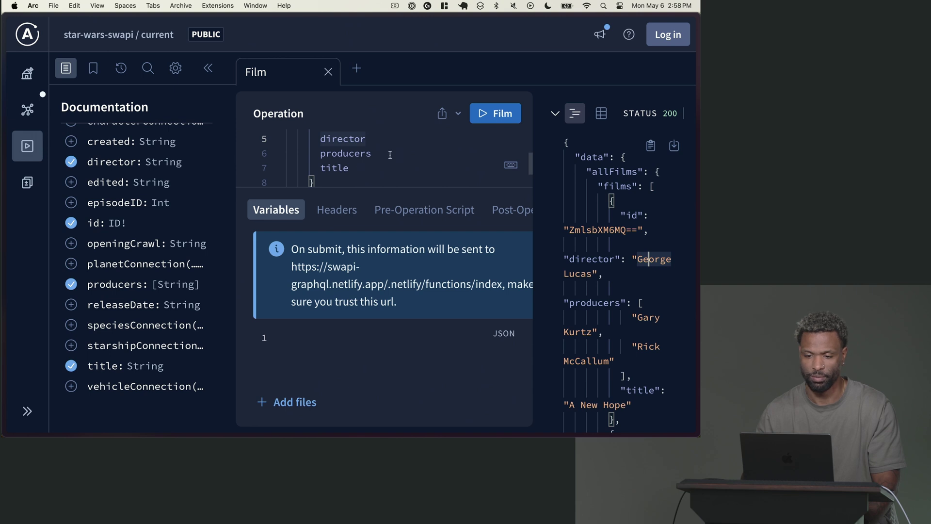
scroll(622, 277, down, 2)
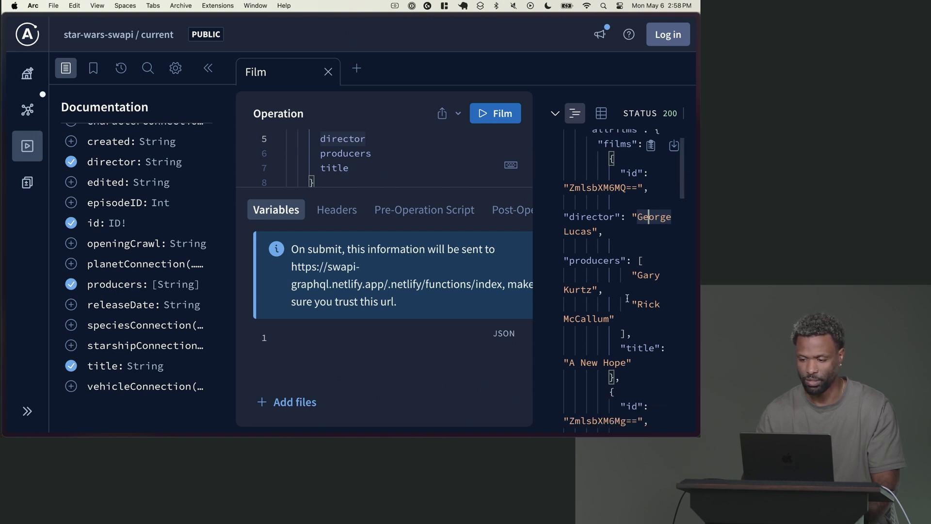
scroll(630, 308, down, 2)
Select the title 'A New Hope' and the first film's id, then enlarge the editor.
drag(569, 314, 639, 311)
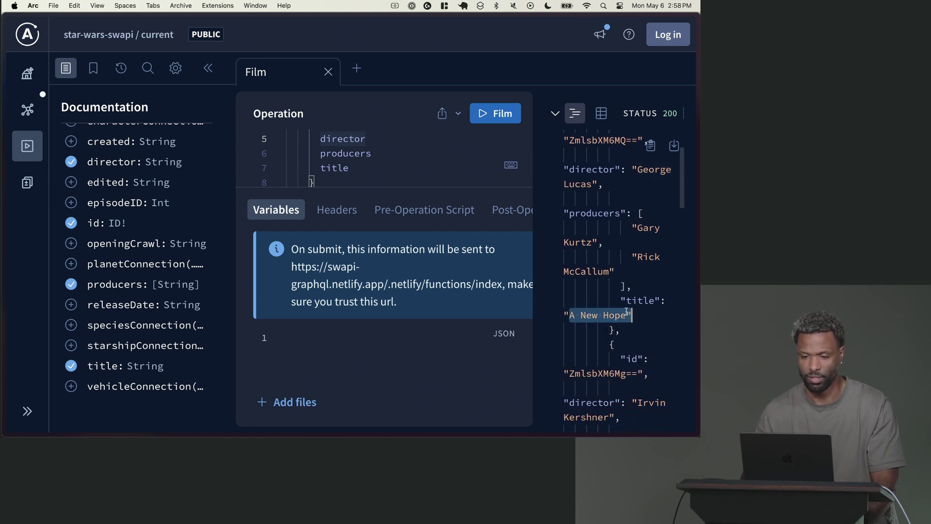
scroll(386, 160, up, 3)
scroll(386, 160, up, 1)
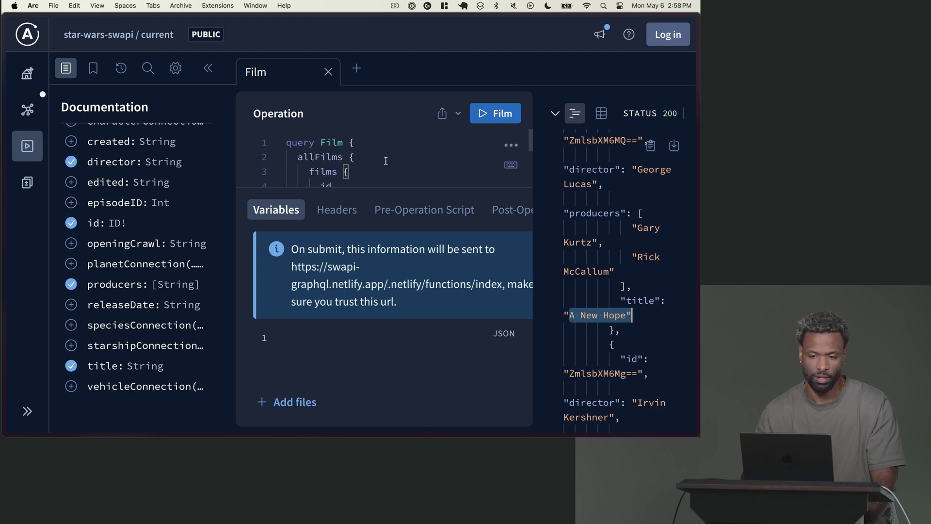
scroll(604, 201, down, 5)
scroll(604, 200, down, 5)
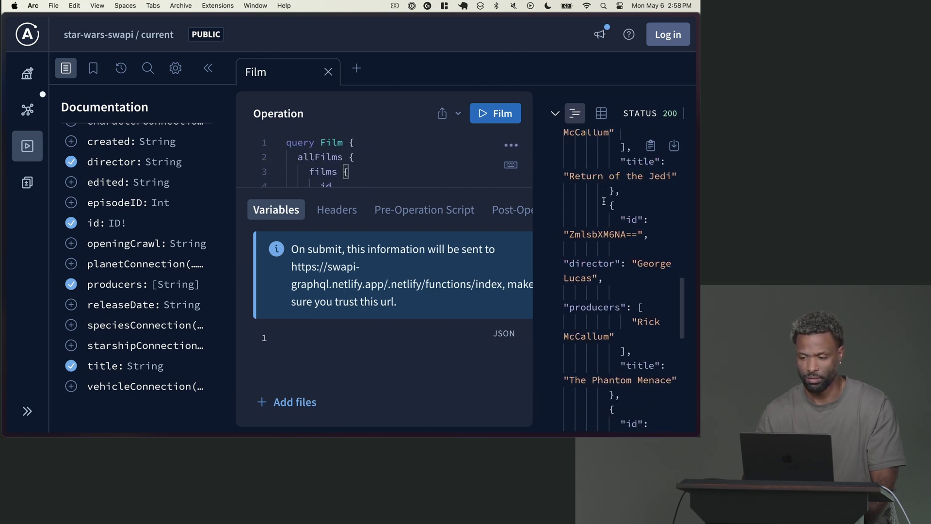
scroll(603, 200, down, 5)
scroll(603, 201, down, 3)
scroll(603, 200, down, 2)
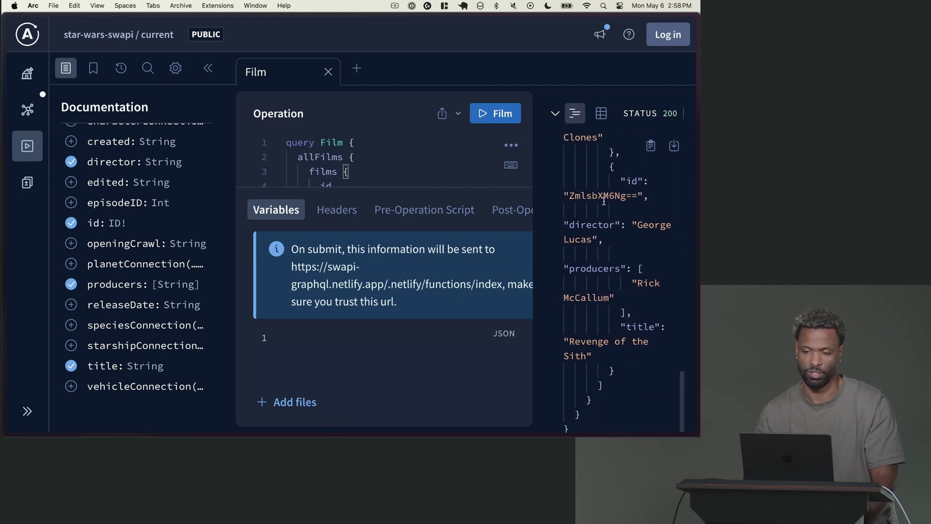
scroll(603, 200, up, 10)
scroll(604, 202, up, 10)
scroll(603, 201, up, 3)
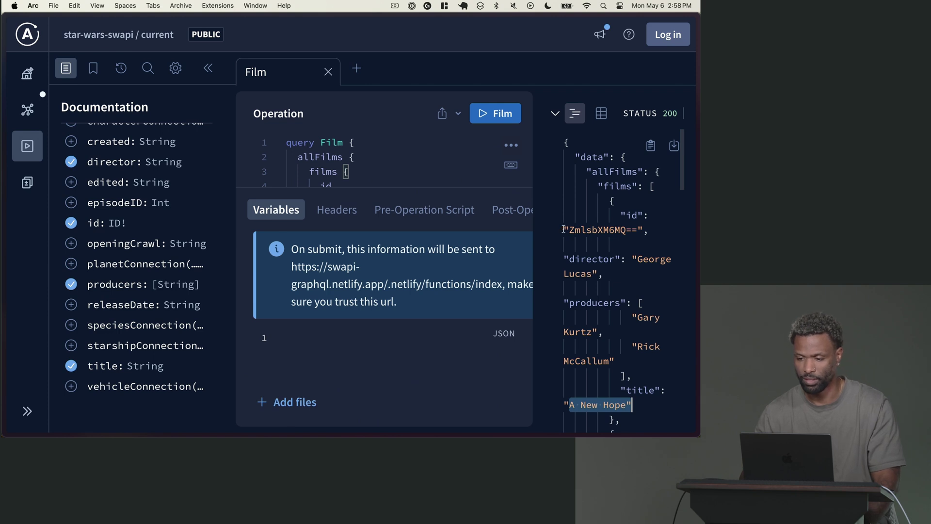
drag(566, 230, 633, 230)
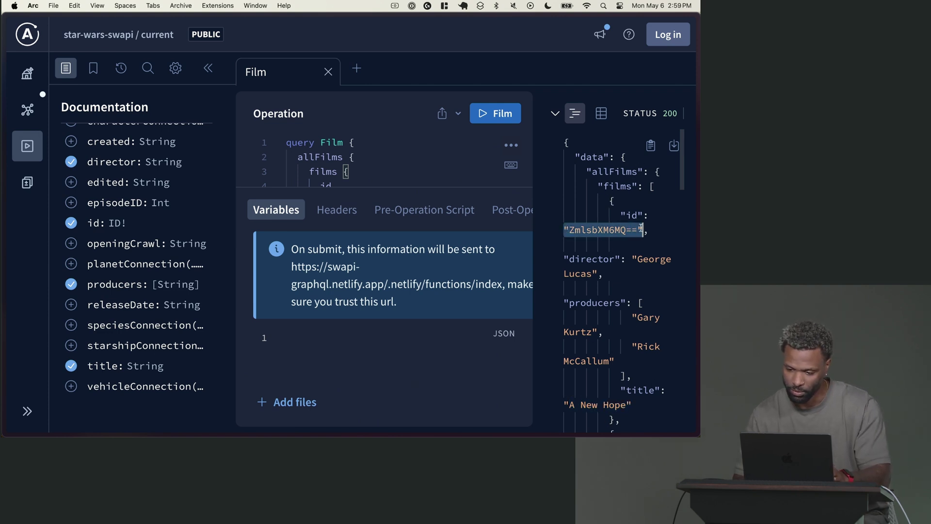
scroll(634, 250, down, 1)
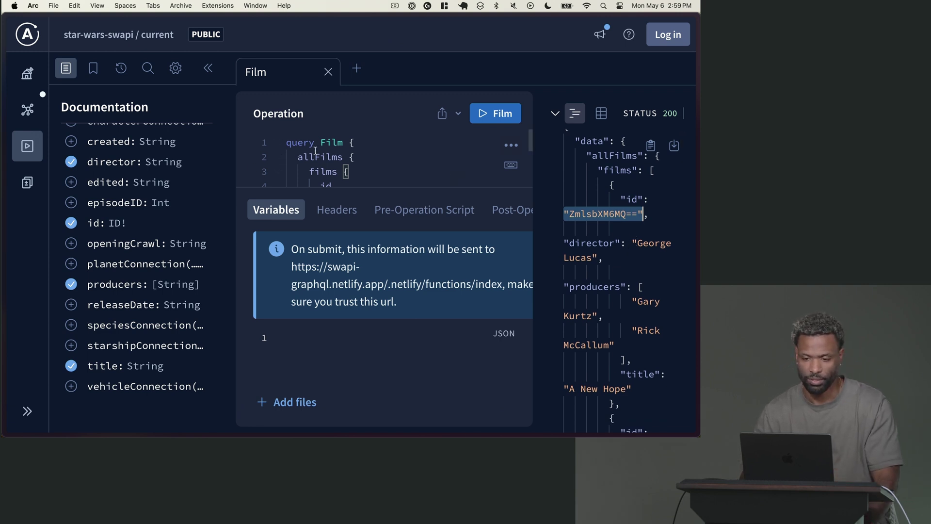
drag(320, 187, 321, 237)
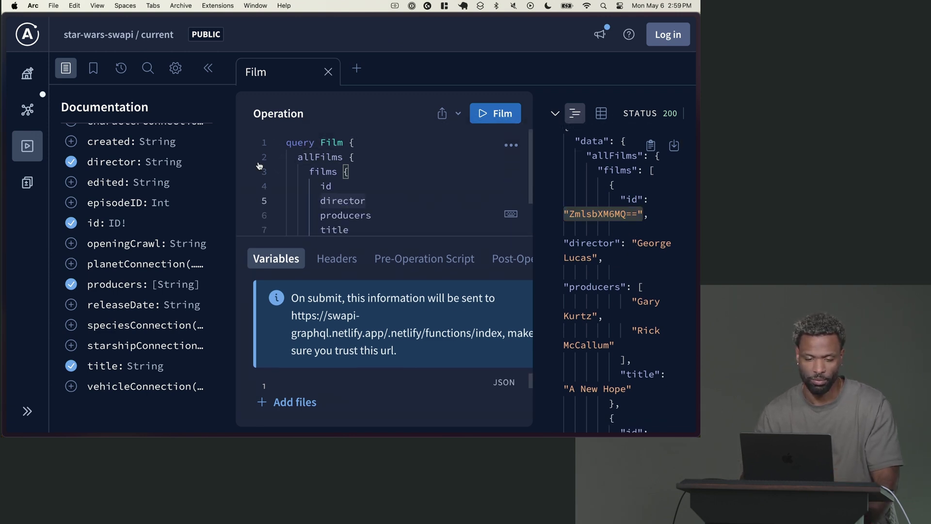
scroll(82, 188, up, 5)
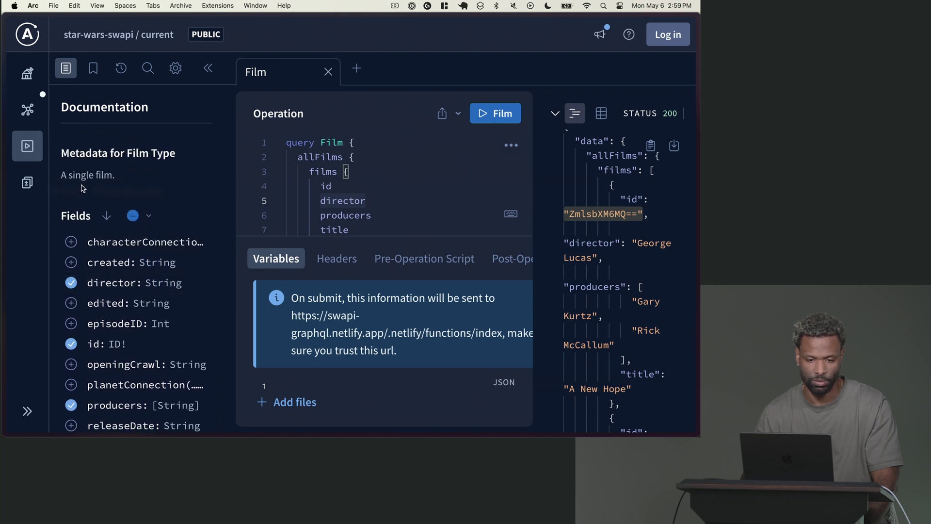
Reverse-sort the Film fields, widen the documentation panel, and clear the films selection.
click(106, 216)
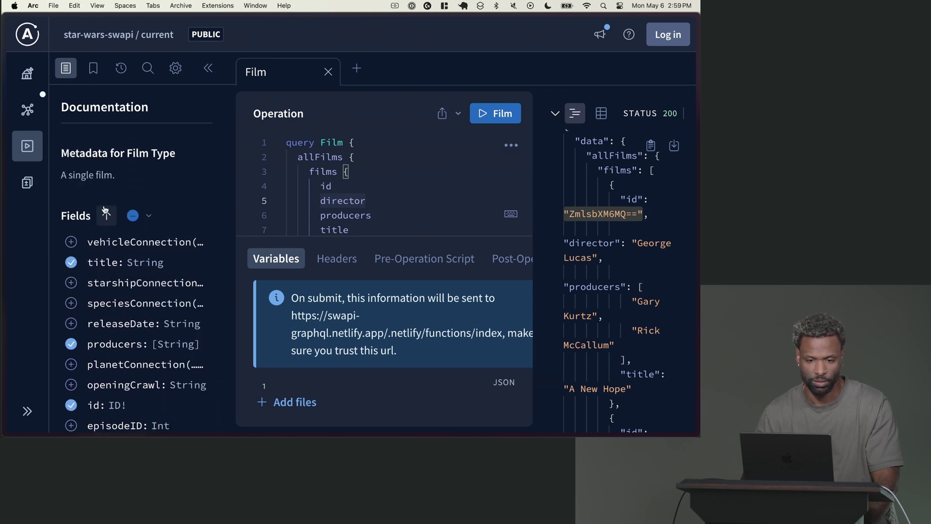
scroll(97, 213, down, 3)
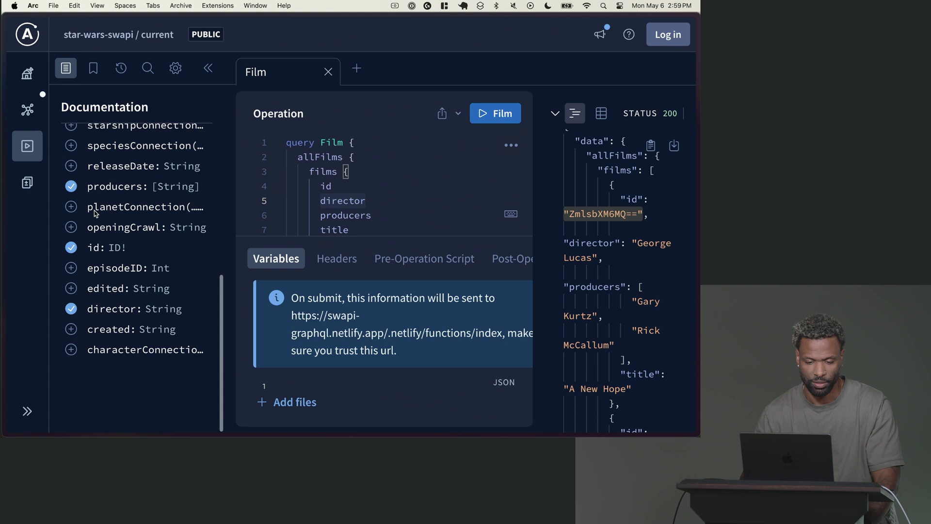
scroll(120, 155, up, 5)
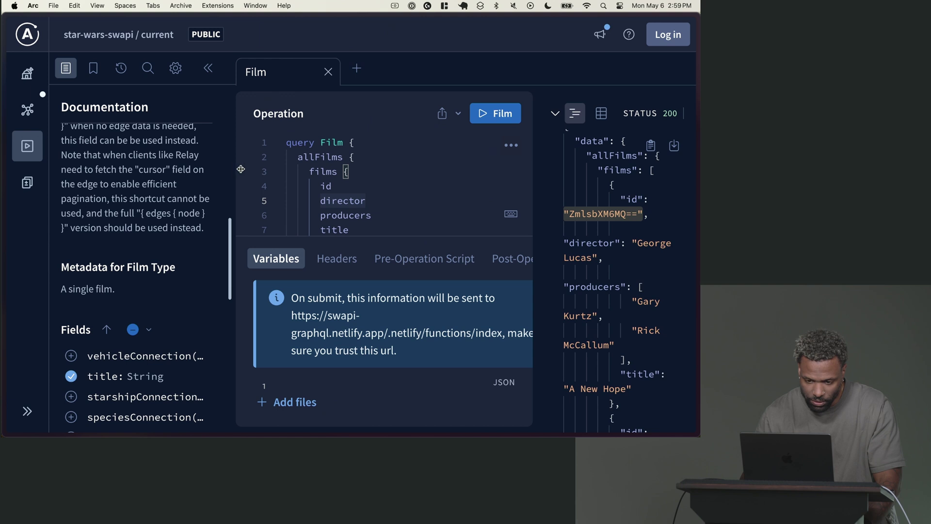
drag(241, 169, 331, 167)
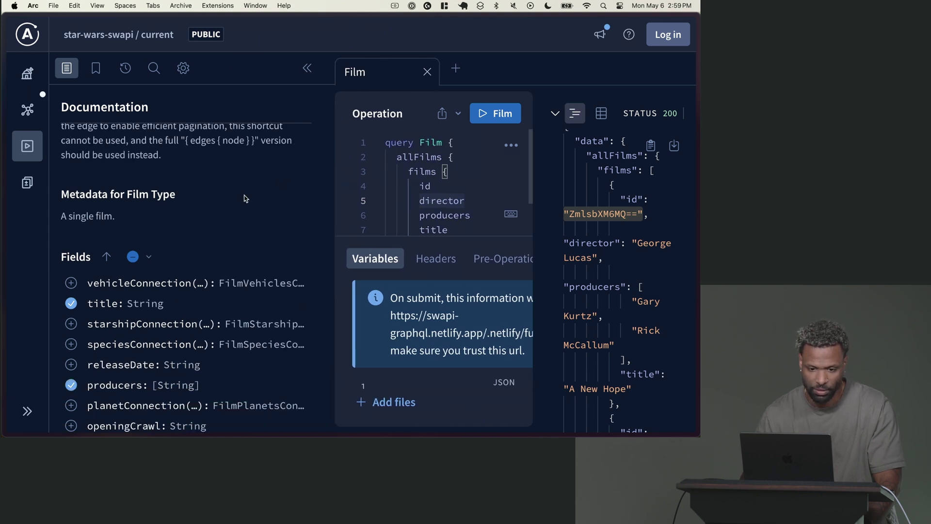
scroll(244, 198, down, 2)
click(133, 210)
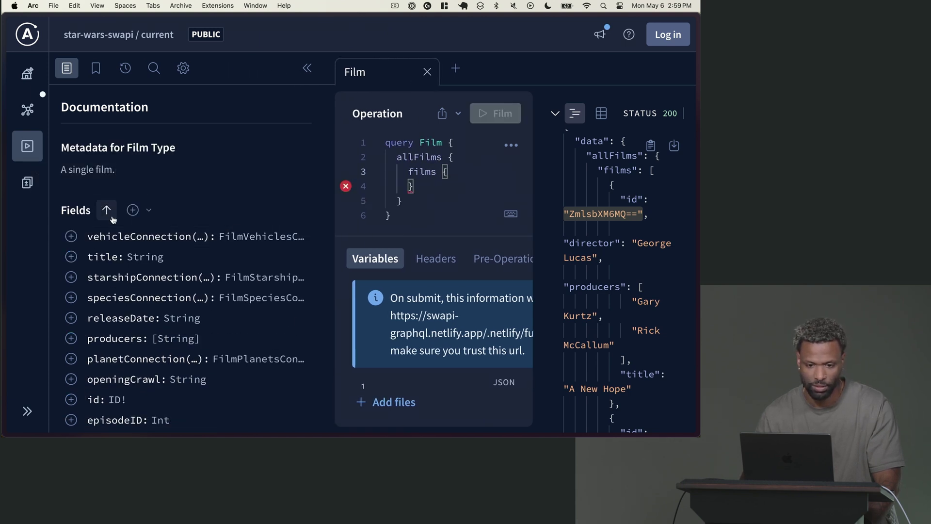
scroll(85, 164, up, 5)
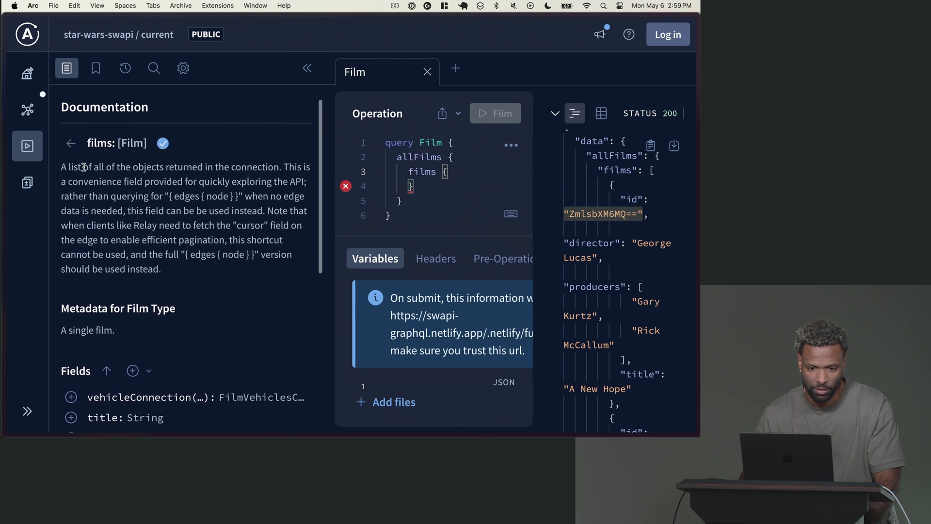
Swap allFilms for the single film field from the Root fields list.
click(72, 173)
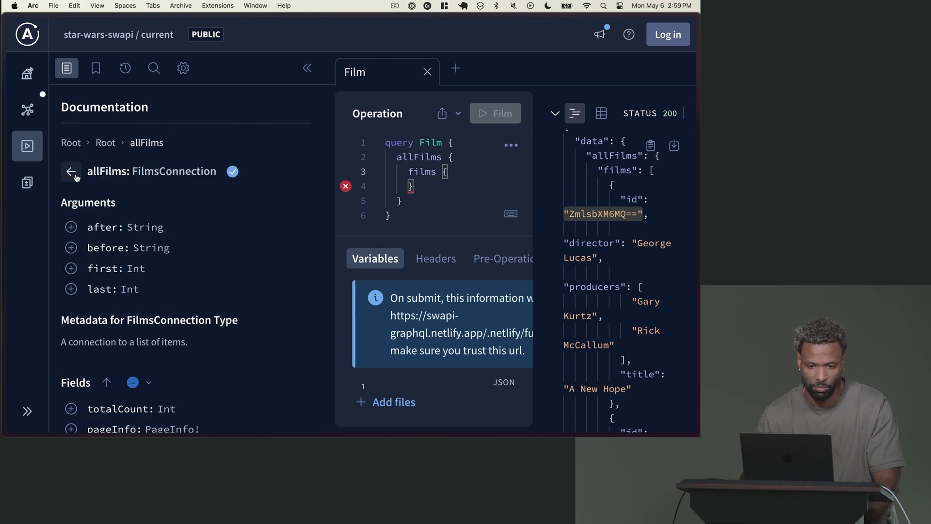
click(72, 171)
scroll(91, 263, down, 1)
scroll(90, 262, down, 2)
scroll(80, 259, down, 2)
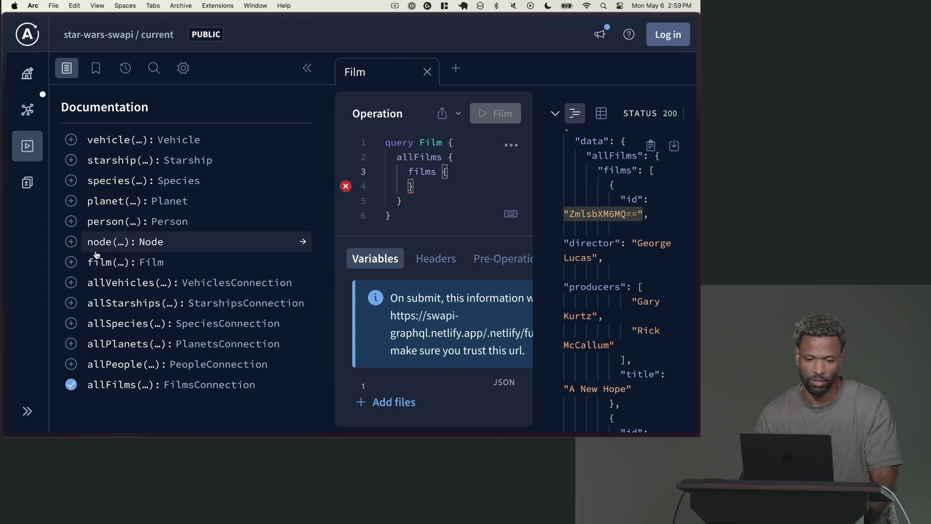
click(70, 385)
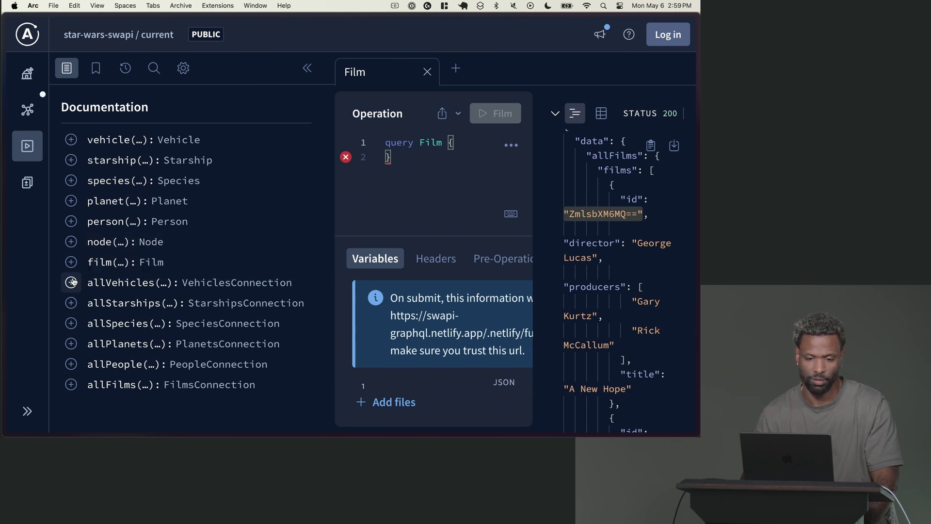
click(71, 261)
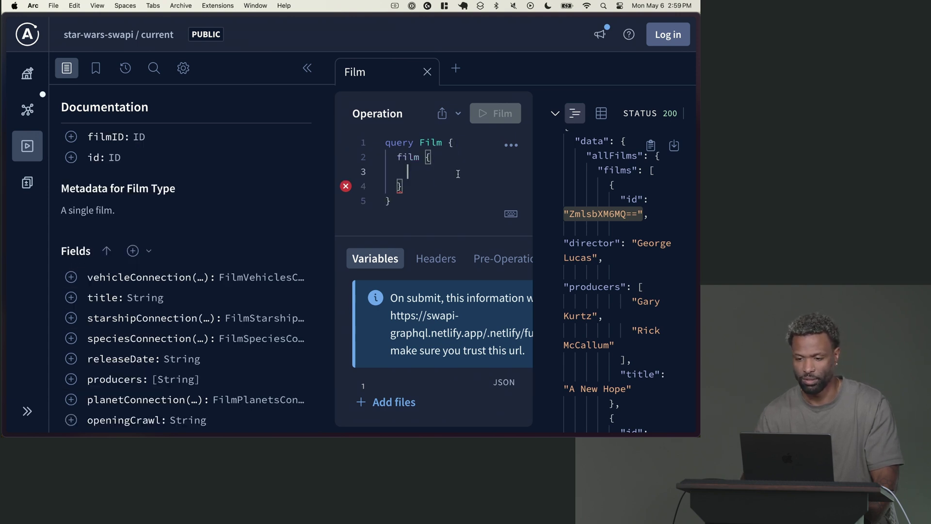
scroll(120, 175, up, 1)
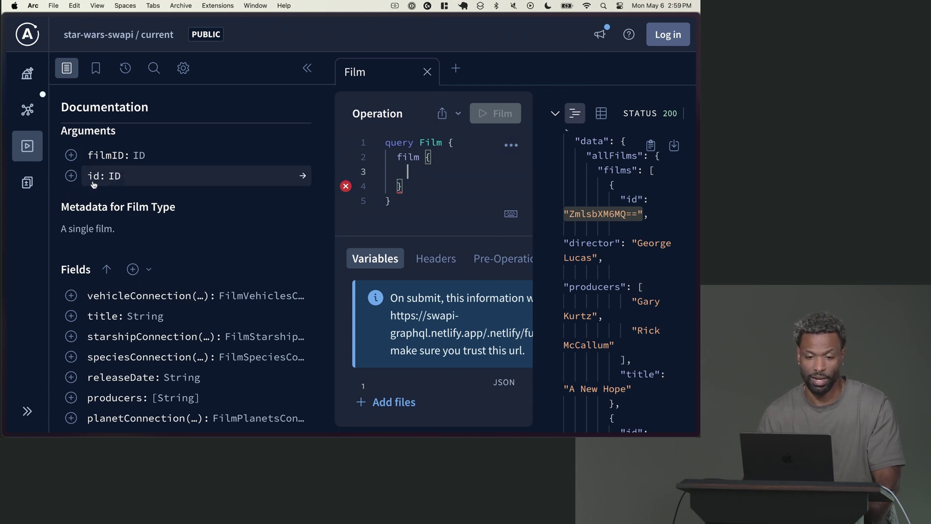
Add film's id argument, bound to a new $filmId variable.
click(72, 177)
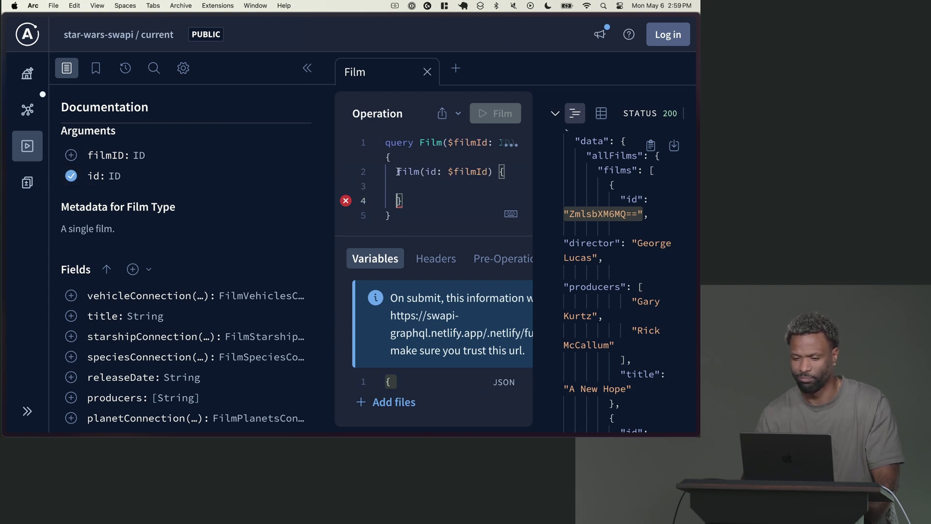
drag(397, 171, 419, 198)
click(437, 202)
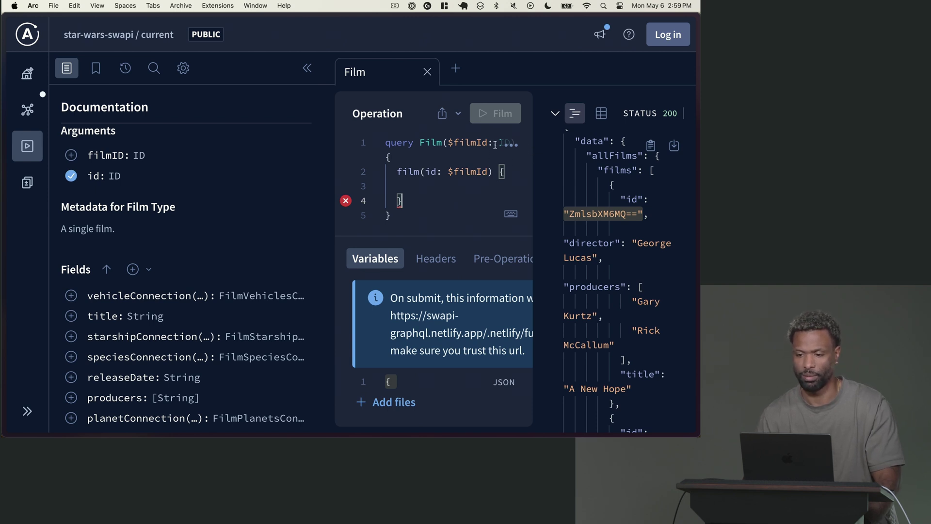
drag(532, 148, 542, 144)
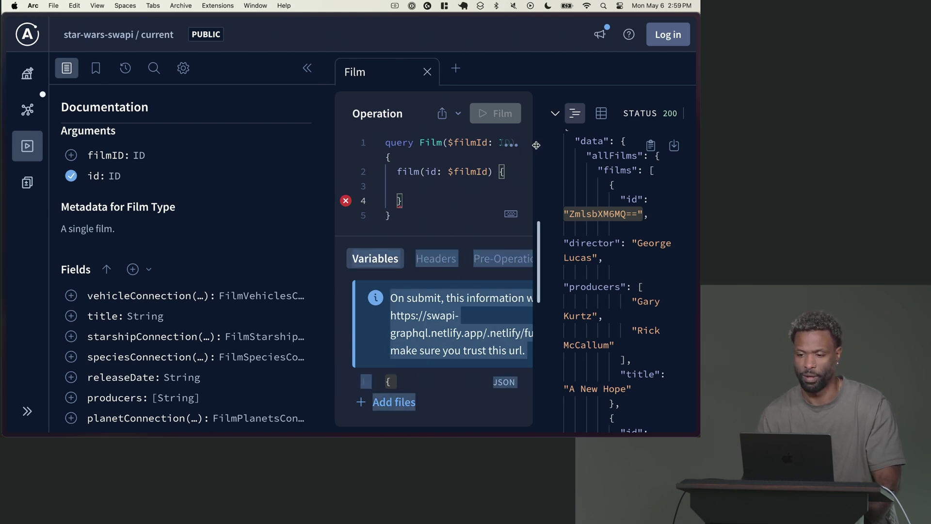
click(468, 142)
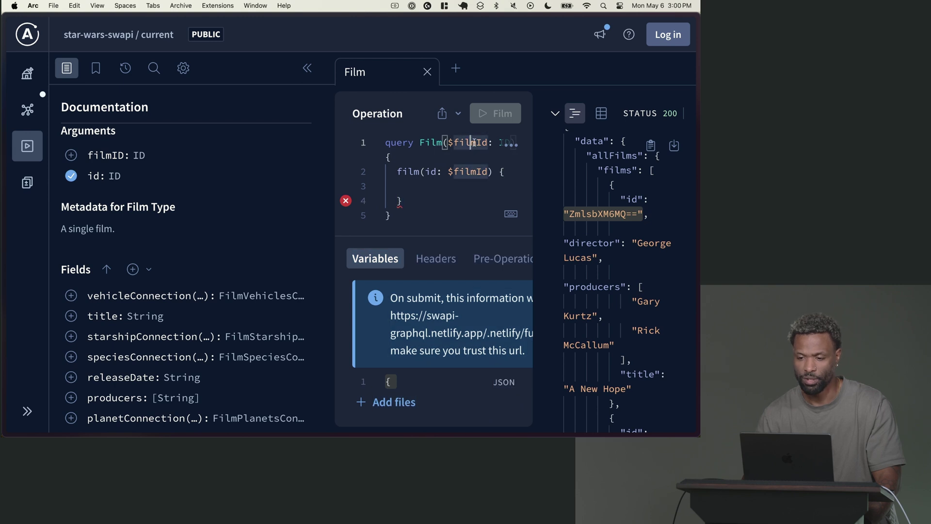
Add title, id, director and producers inside the film selection.
key(Left)
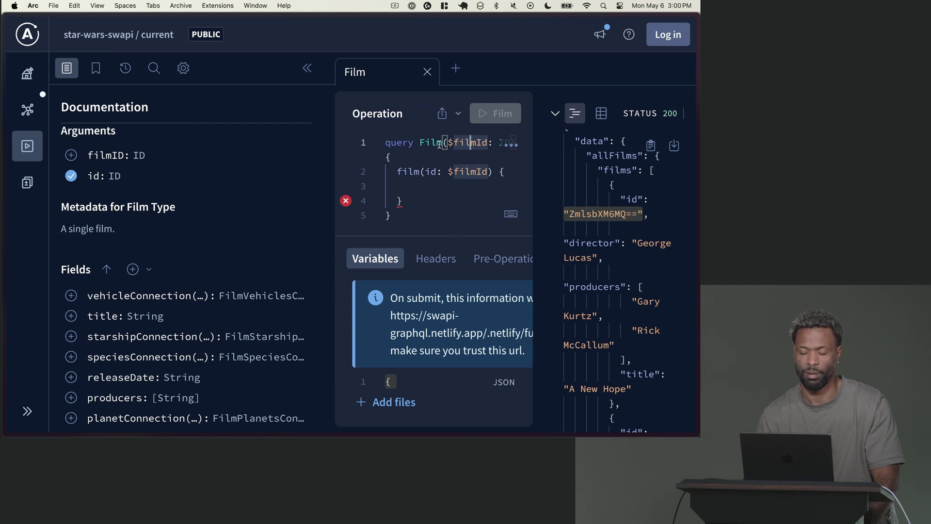
click(431, 172)
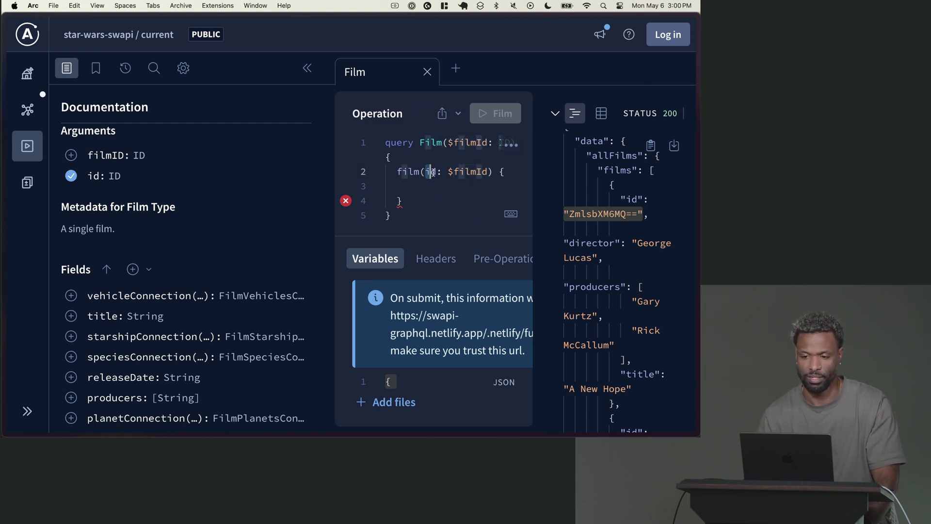
click(428, 185)
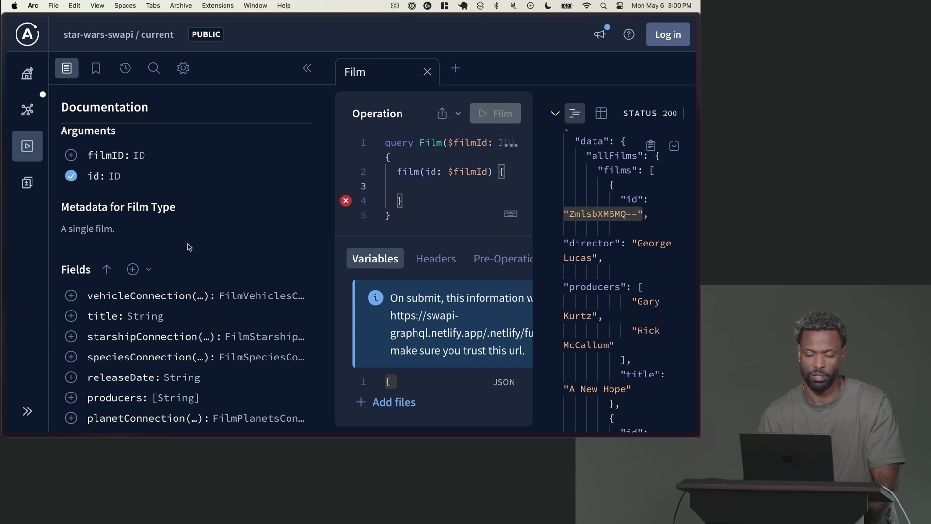
scroll(110, 269, down, 1)
scroll(80, 276, down, 1)
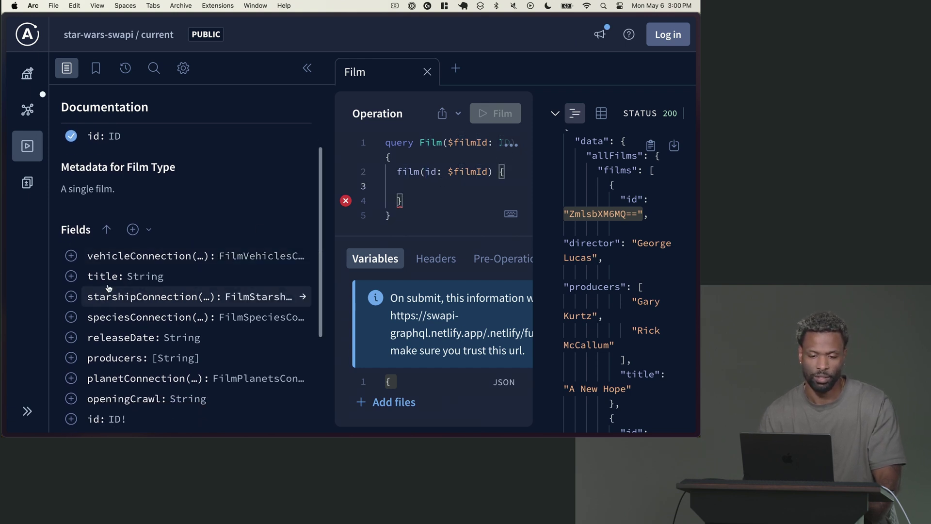
click(72, 276)
scroll(98, 272, down, 2)
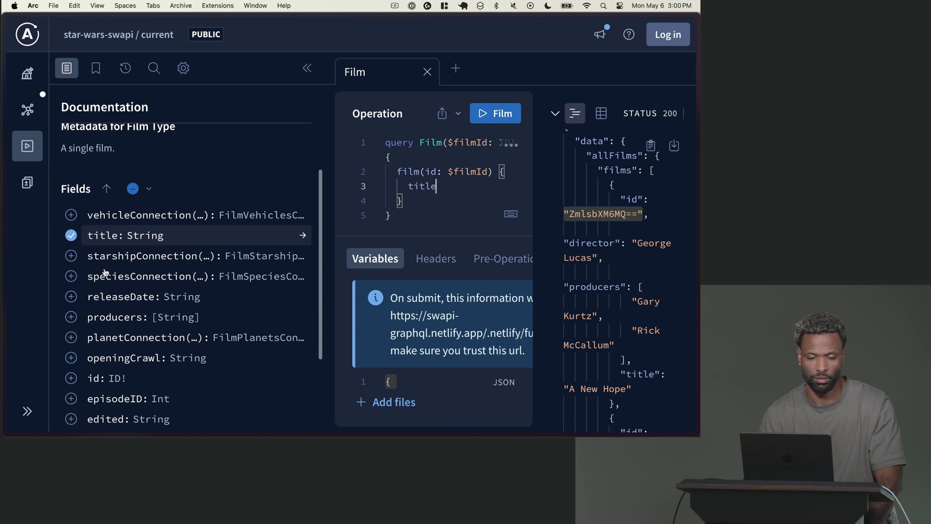
scroll(105, 271, down, 2)
click(71, 331)
scroll(70, 333, down, 2)
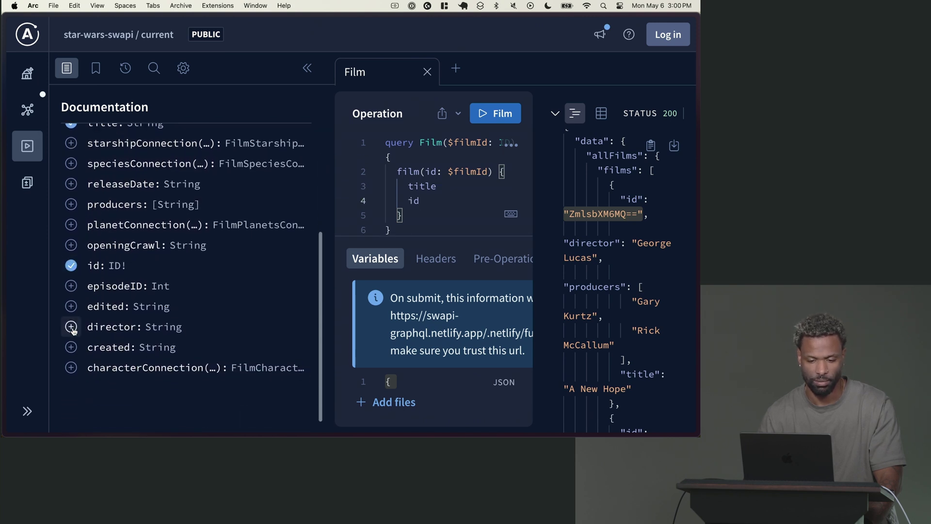
scroll(70, 335, down, 1)
click(71, 315)
scroll(93, 255, up, 2)
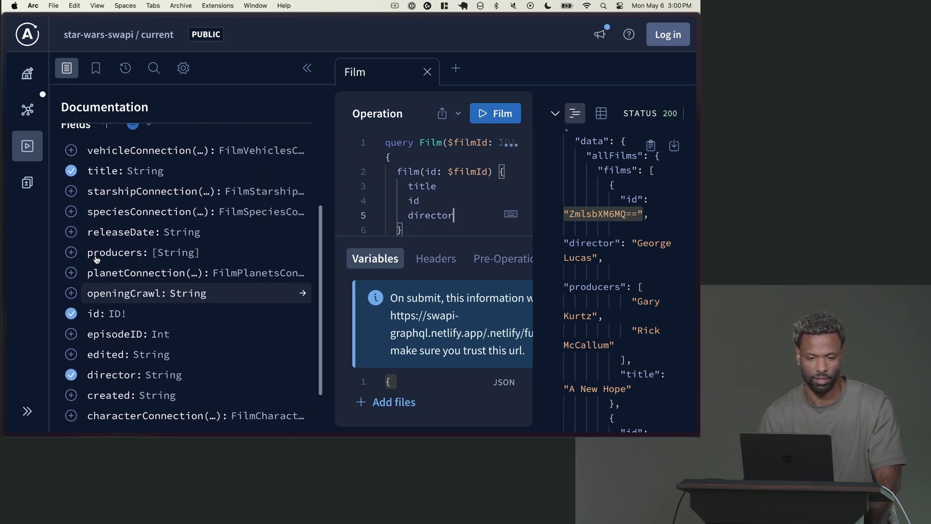
scroll(95, 260, down, 1)
scroll(95, 261, down, 1)
scroll(80, 326, up, 2)
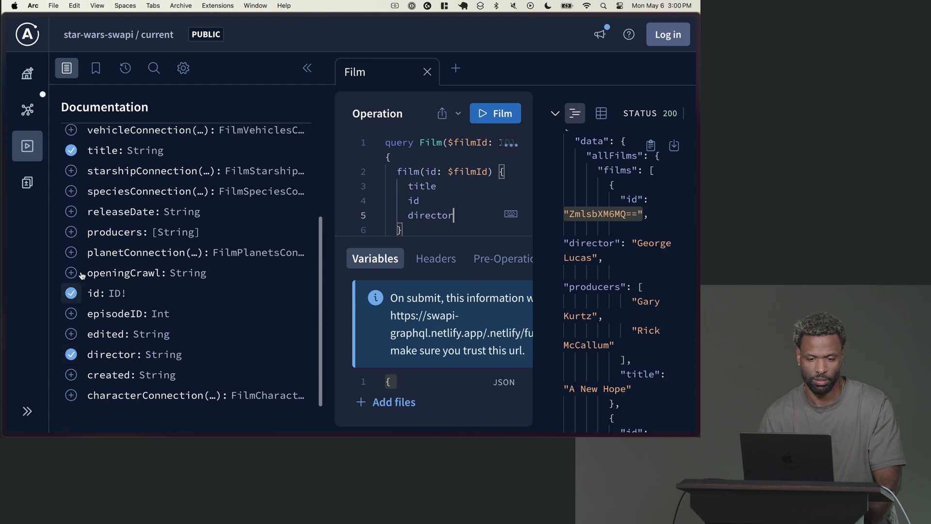
click(72, 233)
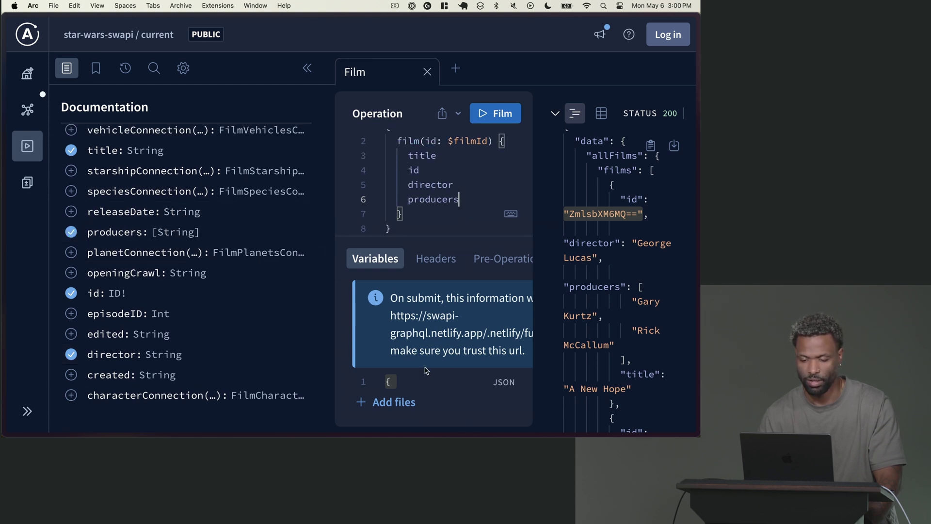
scroll(427, 374, down, 1)
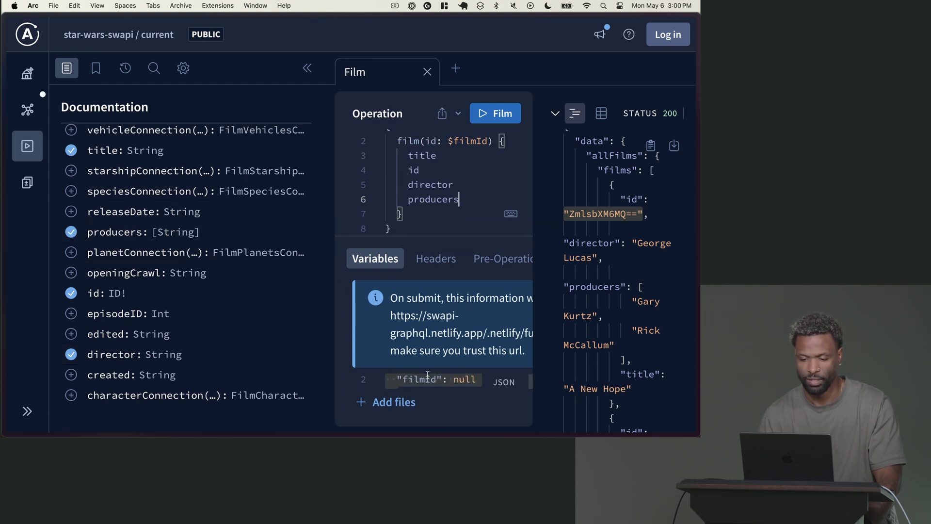
Set the filmId variable to "ZmlsbXM6MQ==" and run the Film query.
triple_click(402, 379)
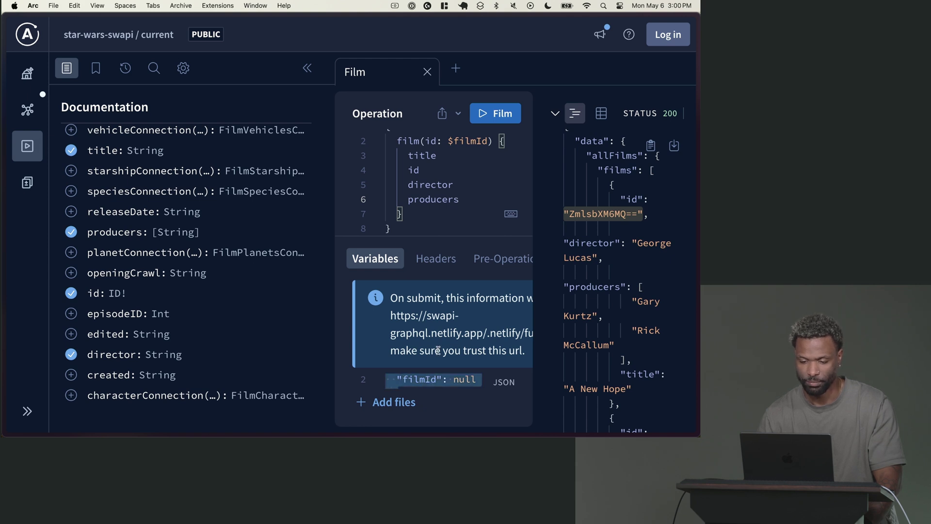
click(455, 140)
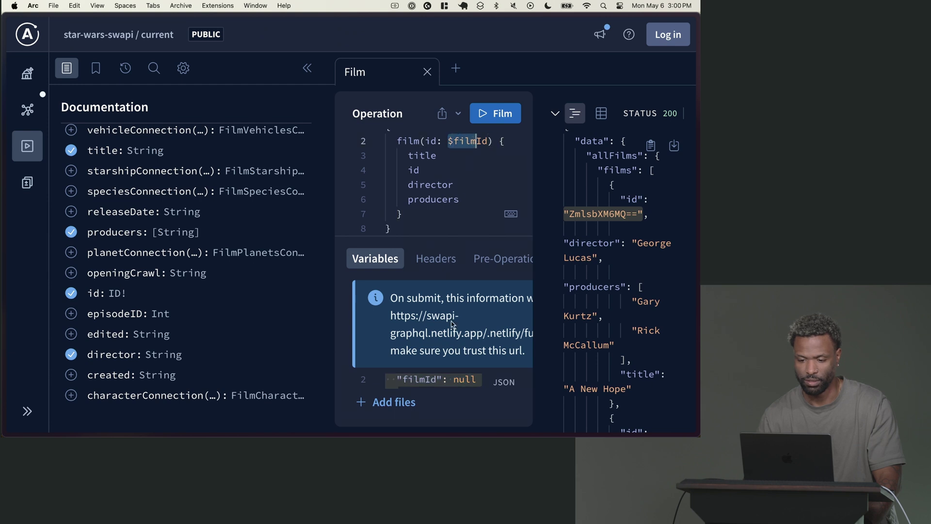
double_click(465, 379)
text(")
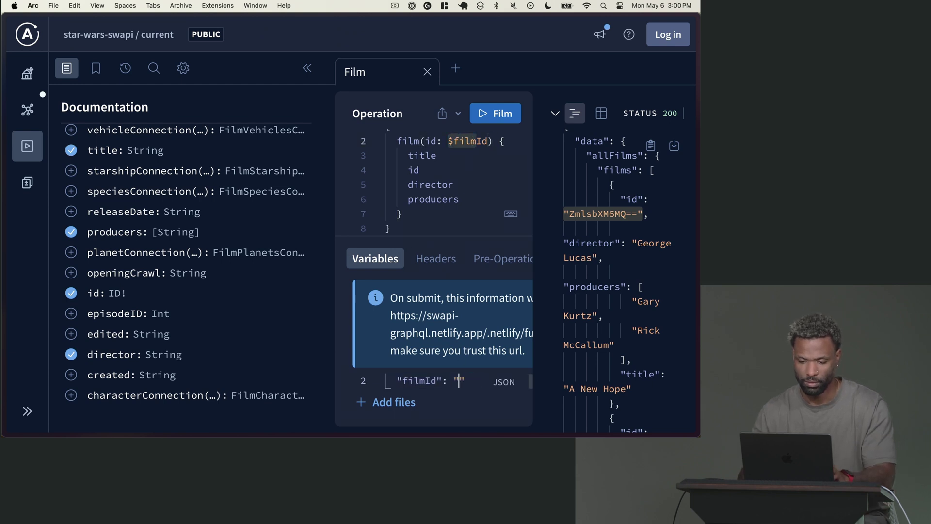
text("ZmlsbXM6MQ==")
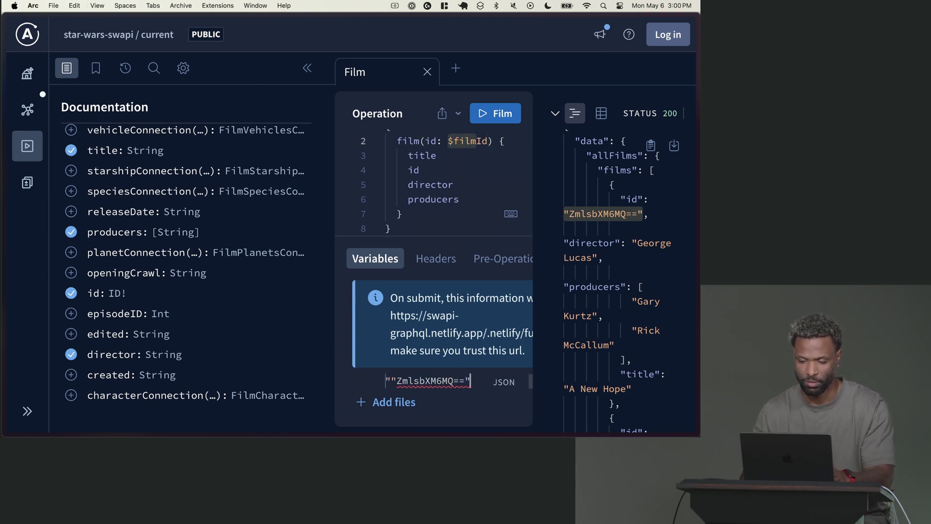
key(super+Left)
key(Right)
key(Delete)
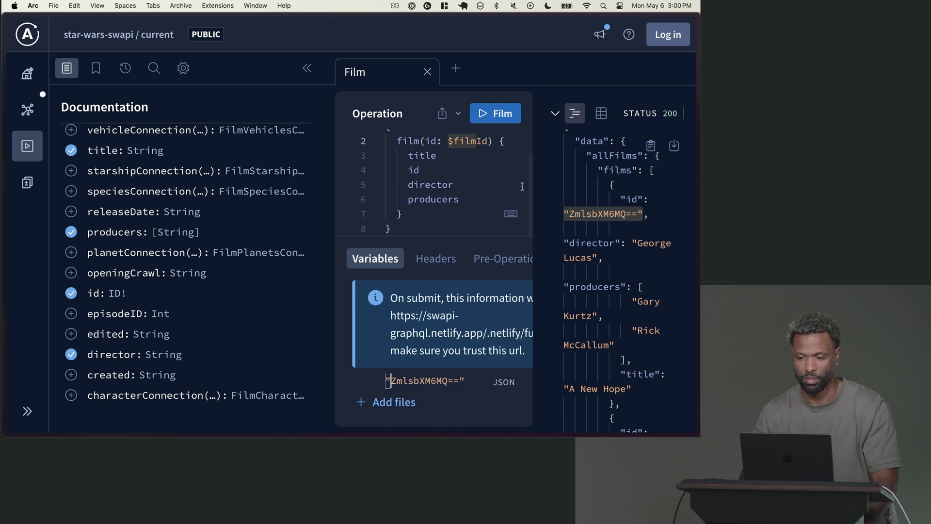
key(super+Return)
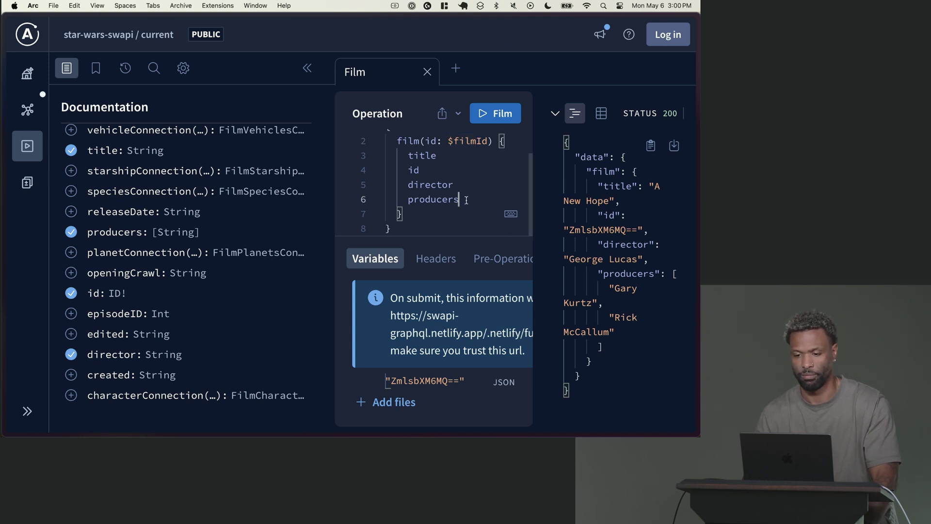
Remove director and producers from the film selection and rerun the query.
drag(469, 200, 410, 182)
key(BackSpace)
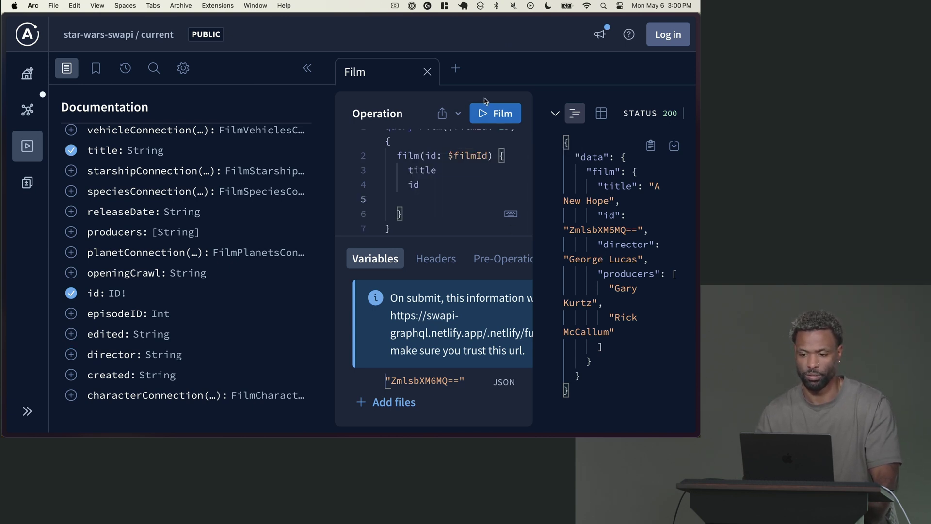
key(super+Return)
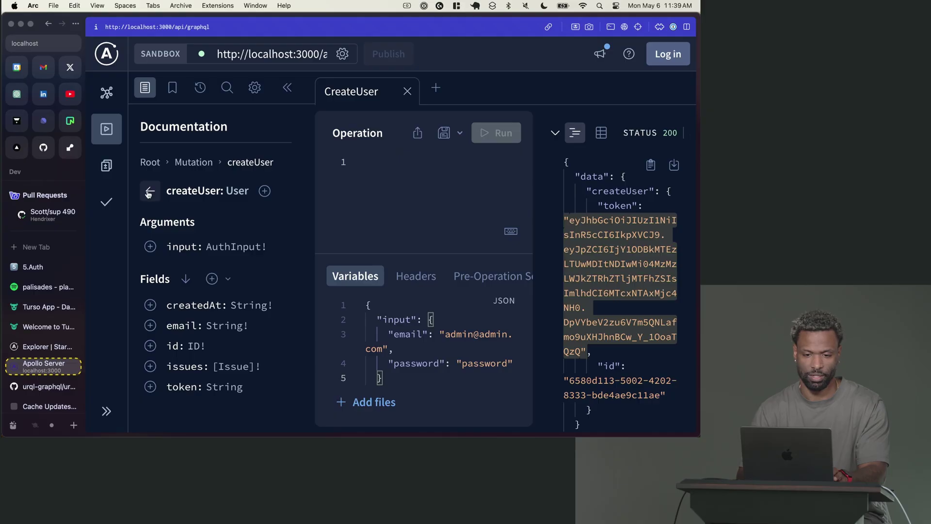
Build a Signin mutation requesting only token in Apollo Sandbox and copy it.
click(150, 191)
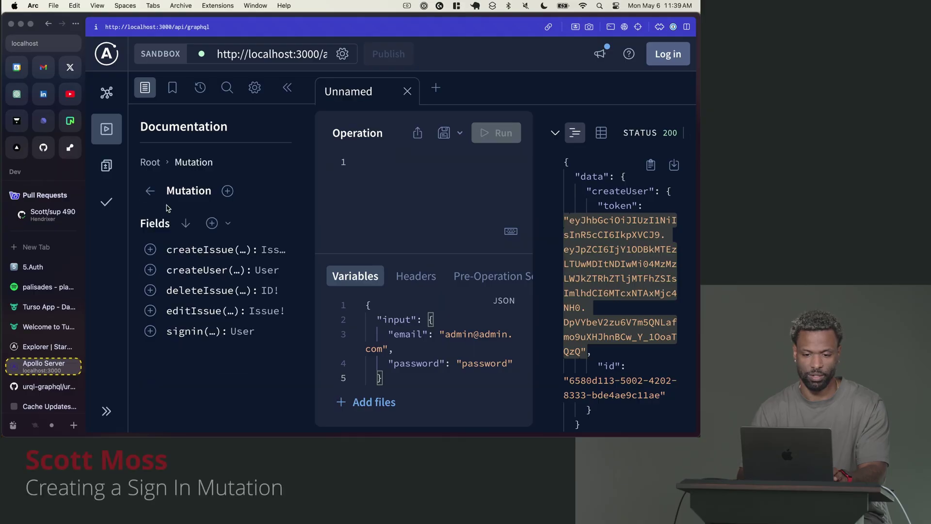
click(150, 331)
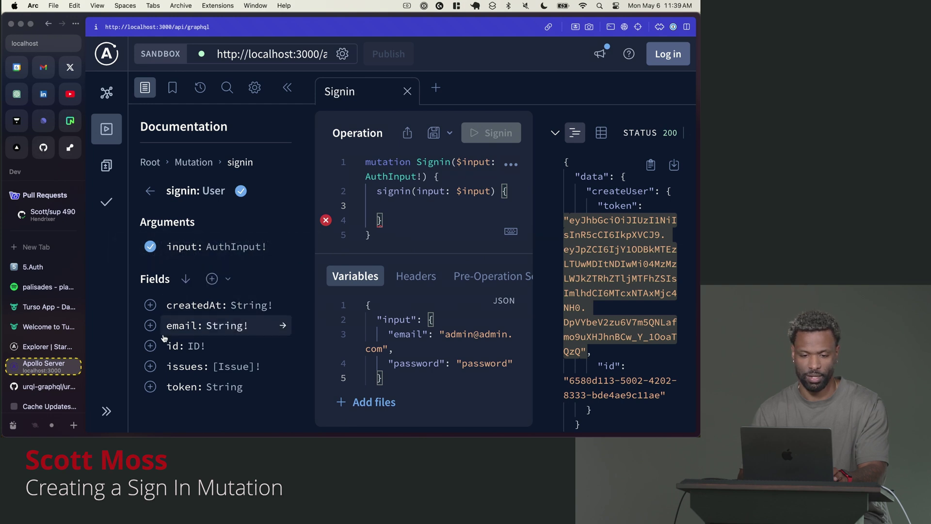
click(151, 387)
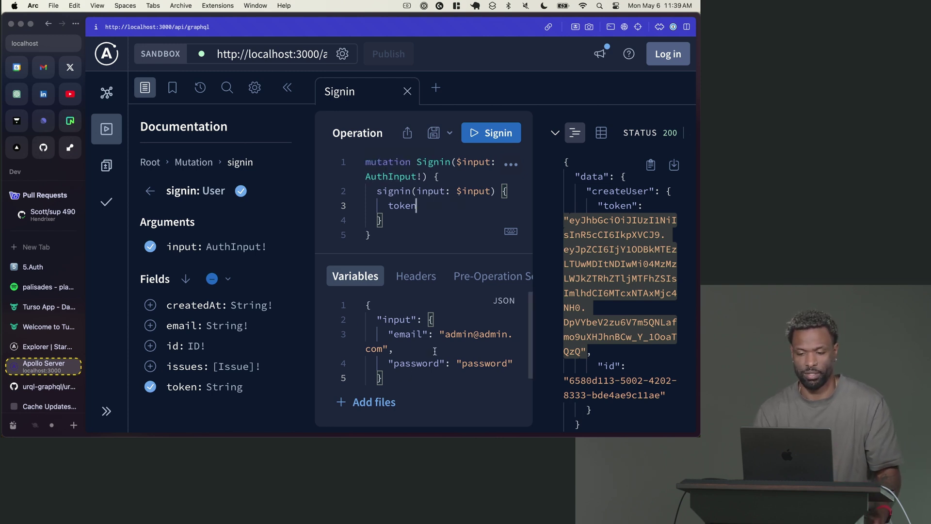
click(426, 217)
key(cmd+a)
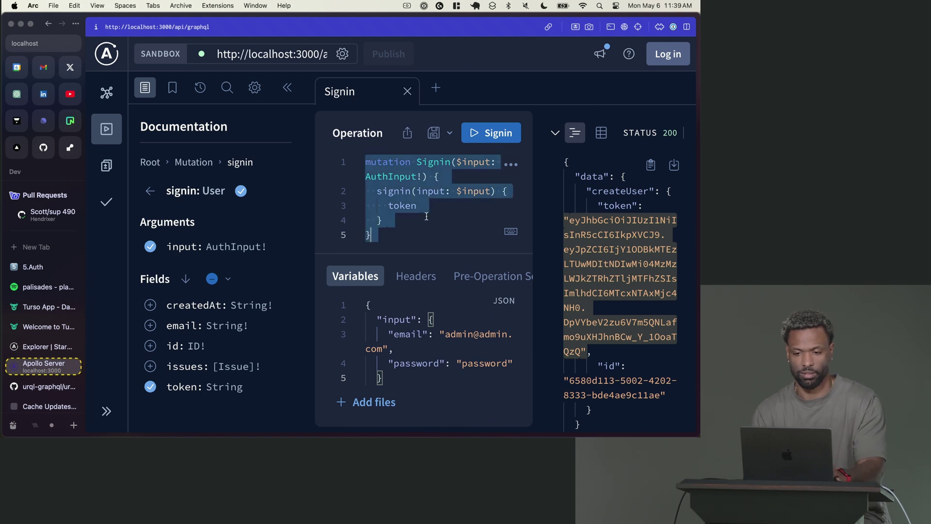
key(super+c)
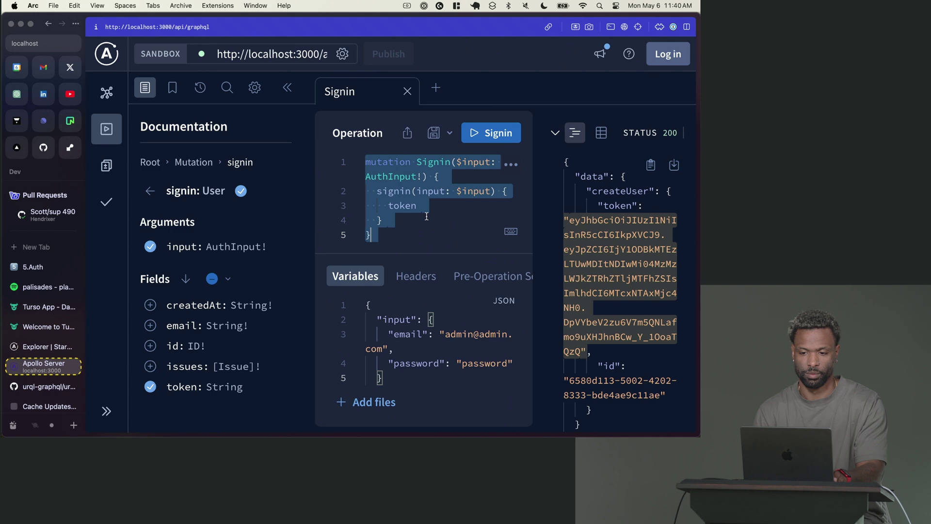
key(super+Tab)
key(super+Tab)
key(super+Tab)
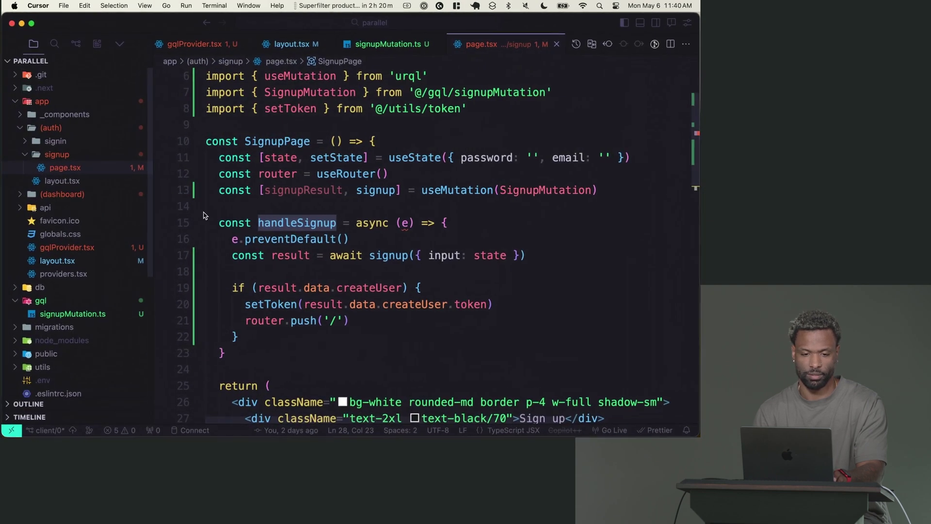
Start a new file named signinMutation.ts in the gql folder.
right_click(43, 302)
key(Escape)
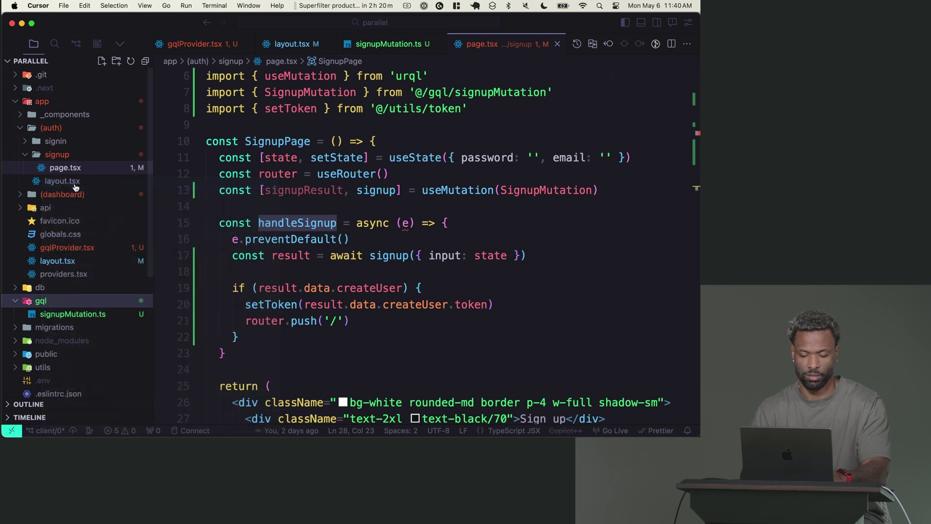
text(signin)
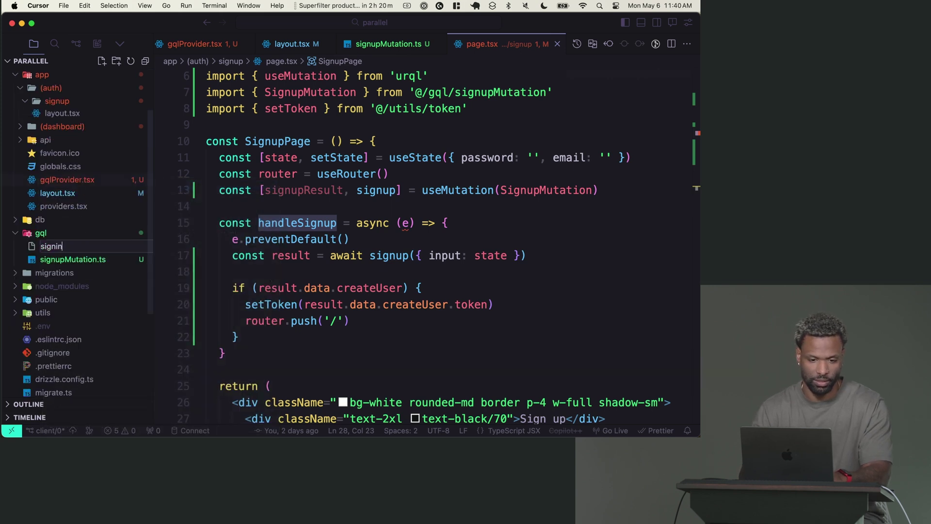
text(Mutation.ts)
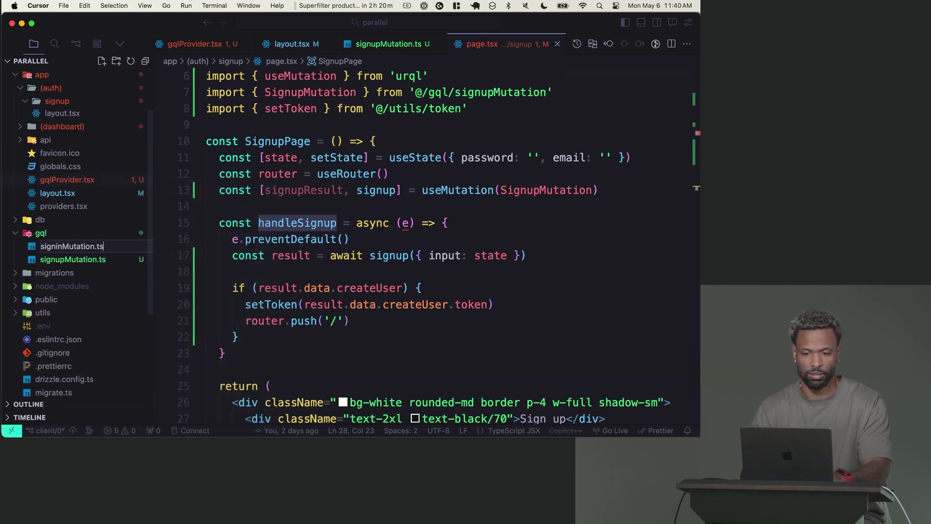
key(Return)
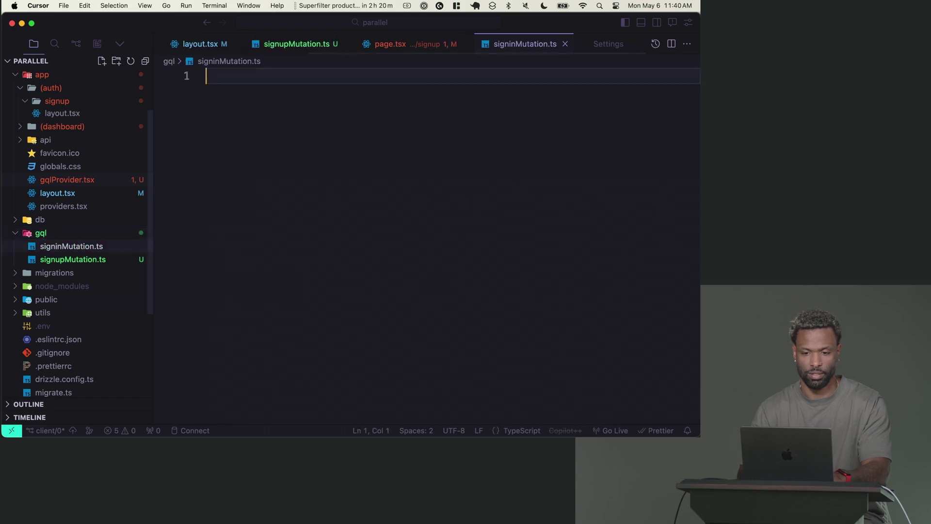
text(import )
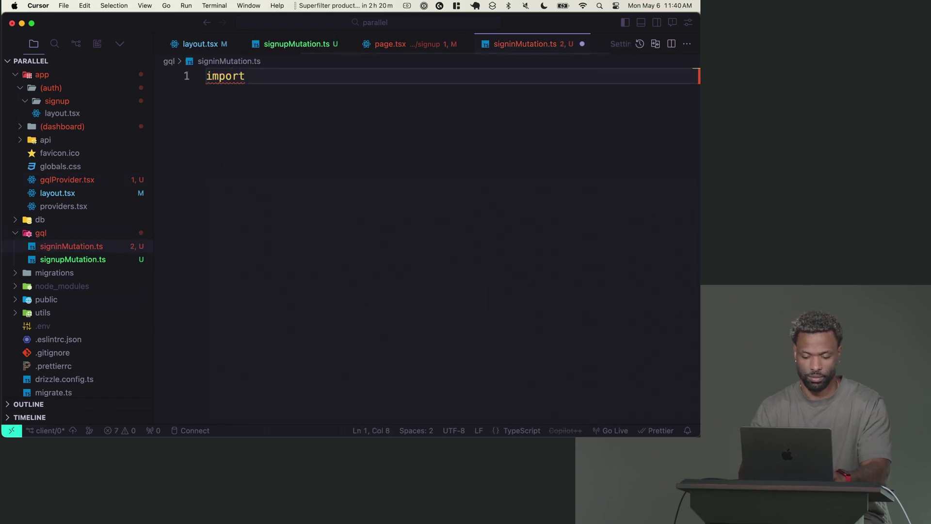
text({gql)
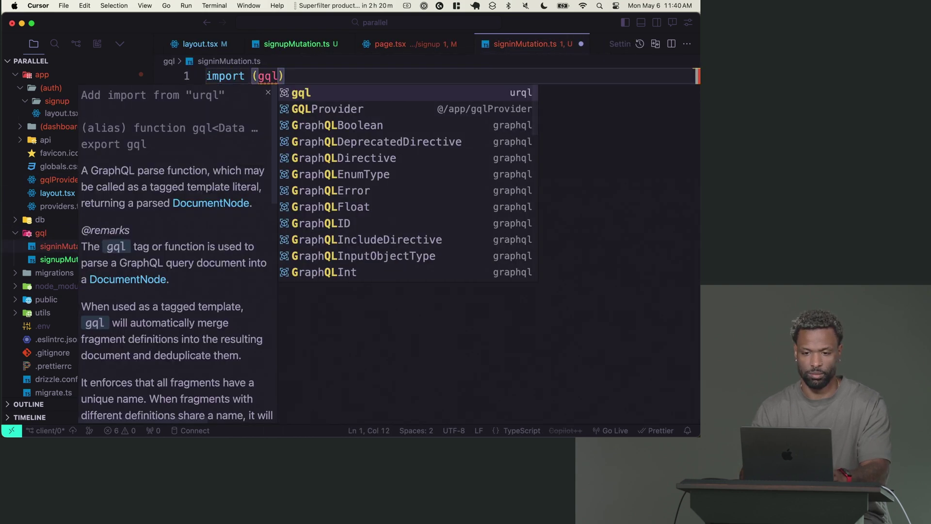
key(BackSpace)
key(BackSpace)
key(BackSpace)
key(BackSpace)
key(Right)
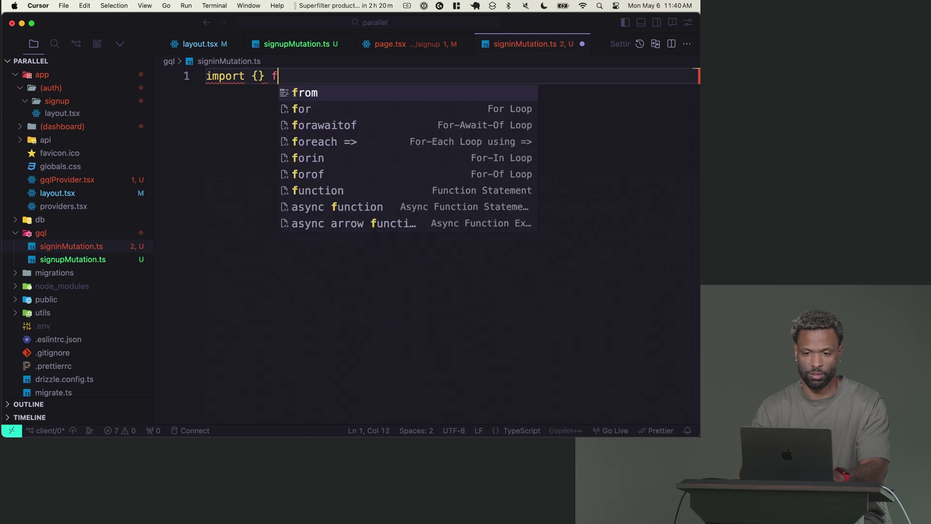
text(from '@ur)
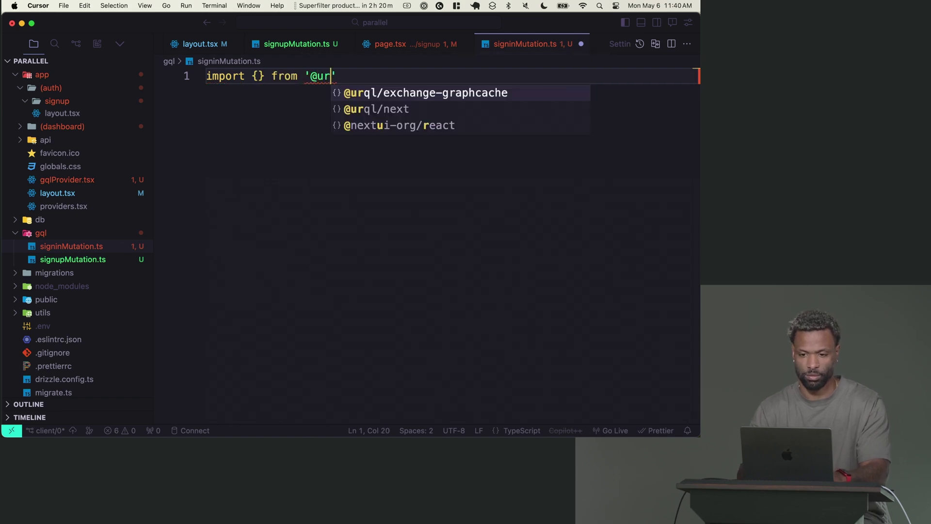
key(Down)
key(Return)
key(Left)
key(Left)
key(Left)
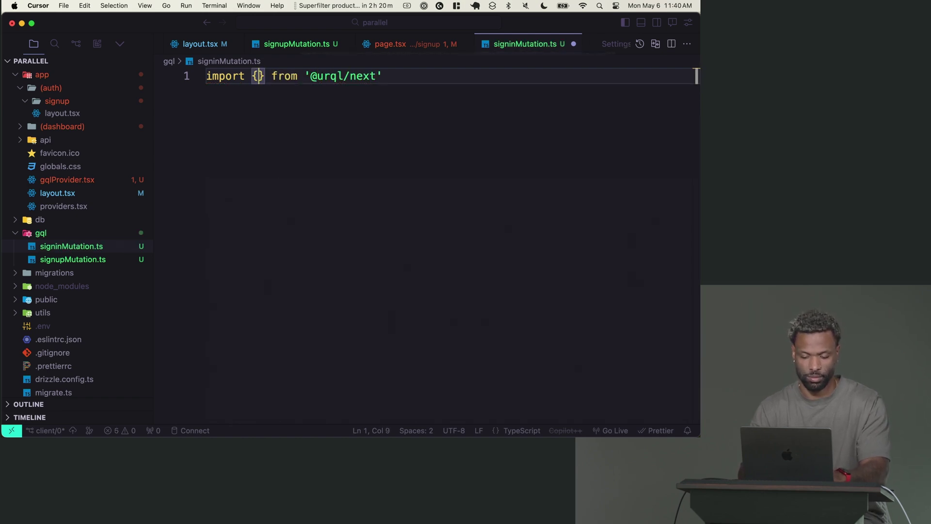
text(gql)
key(End)
key(Return)
key(Return)
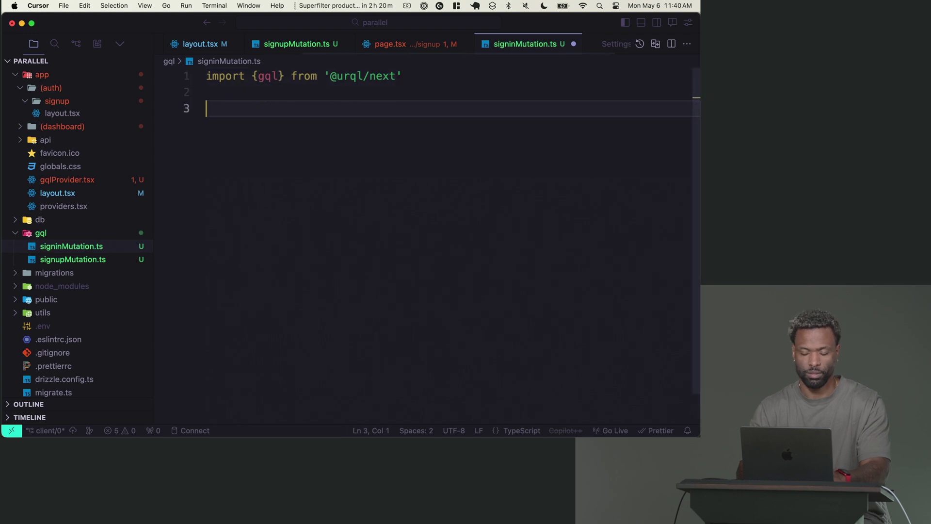
text(p)
Export SigninMutation as a gql template holding the pasted Signin mutation, and save.
key(BackSpace)
text(xport )
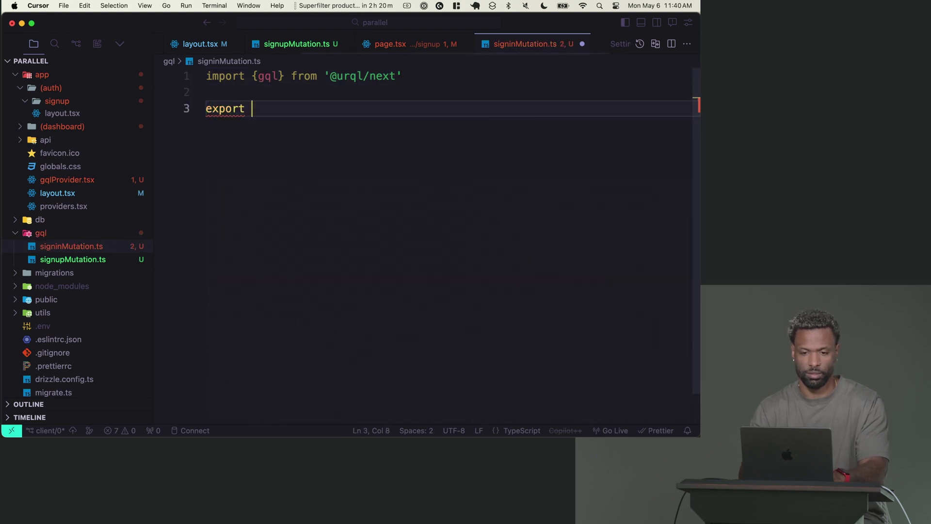
text(const Signin)
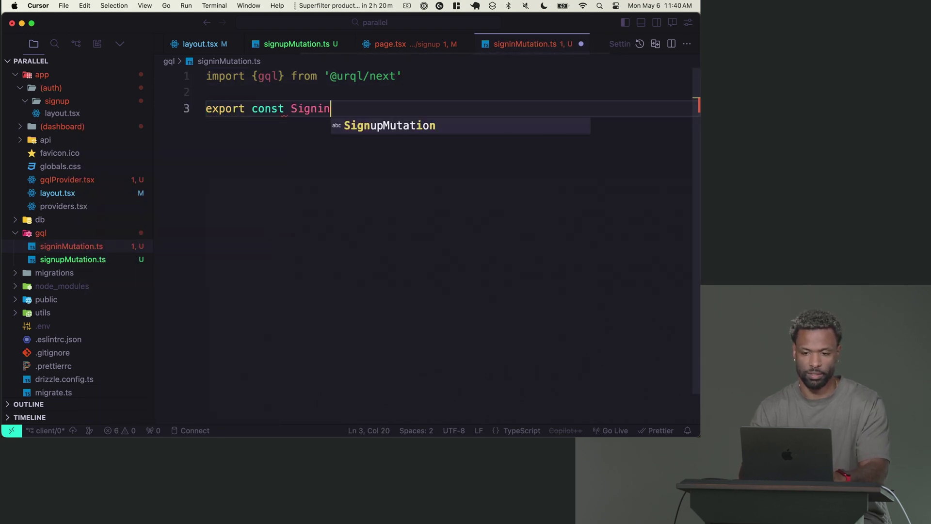
text(Mutation = )
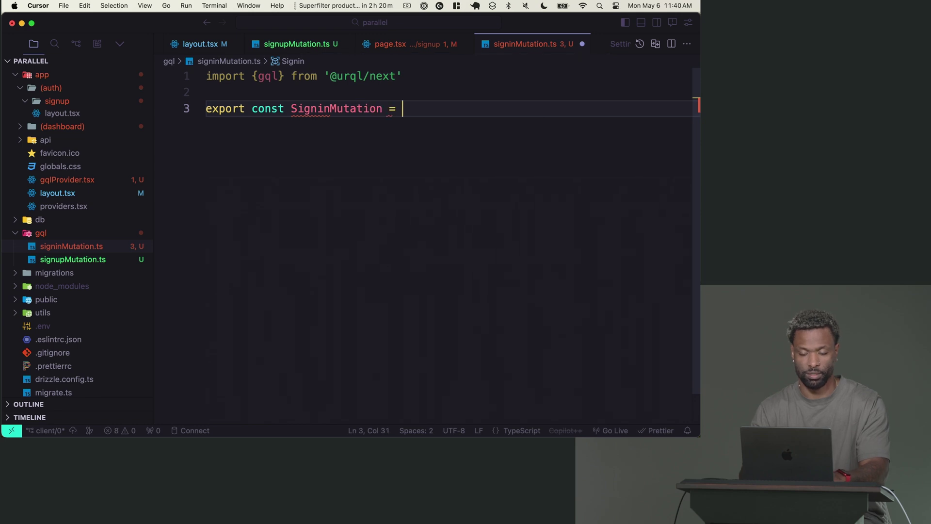
text(gql)
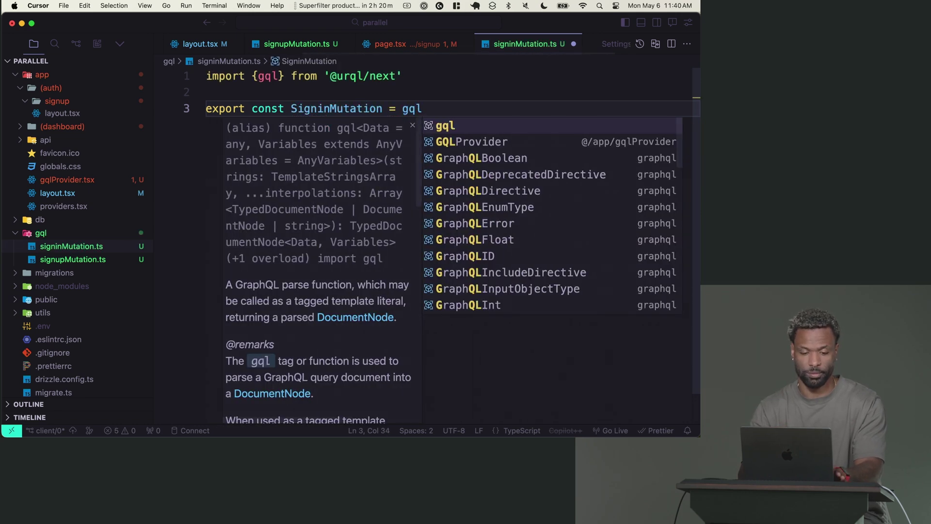
text(`)
key(Return)
key(super+v)
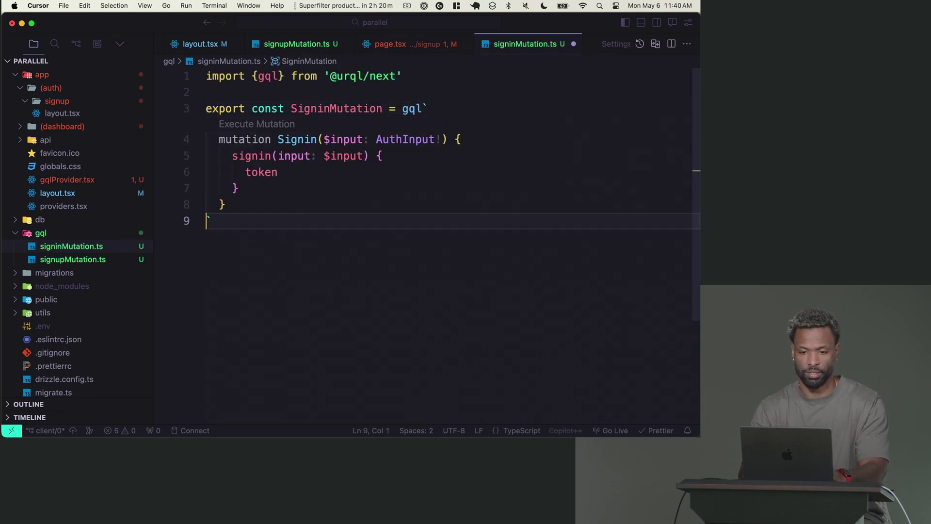
key(super+s)
click(284, 169)
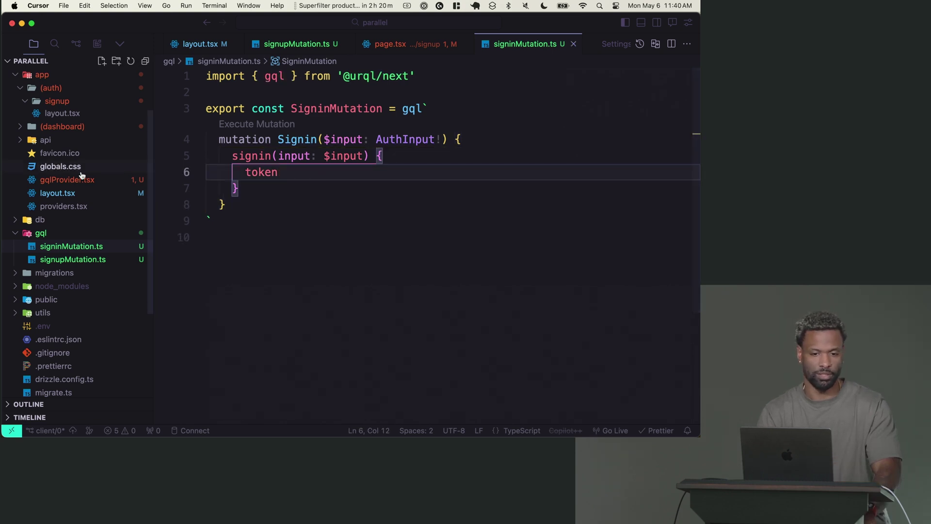
scroll(78, 203, down, 1)
scroll(78, 202, up, 3)
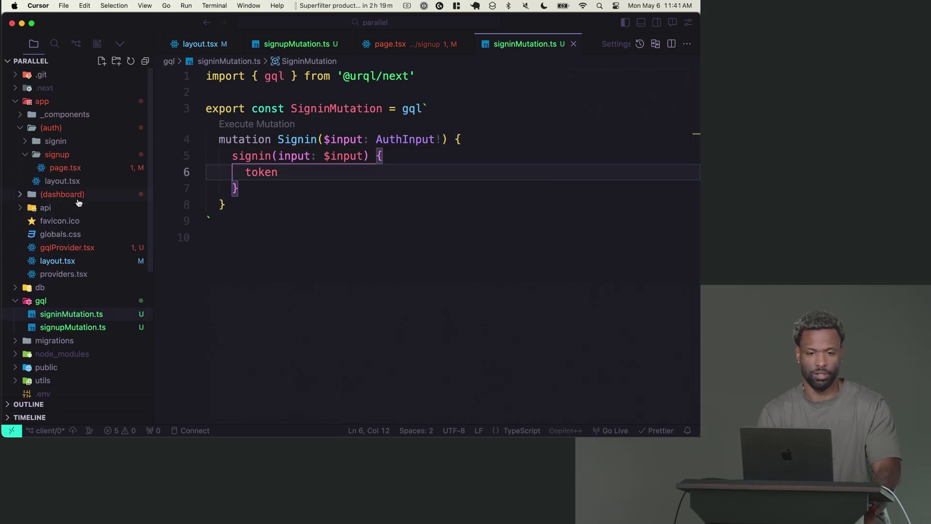
click(63, 143)
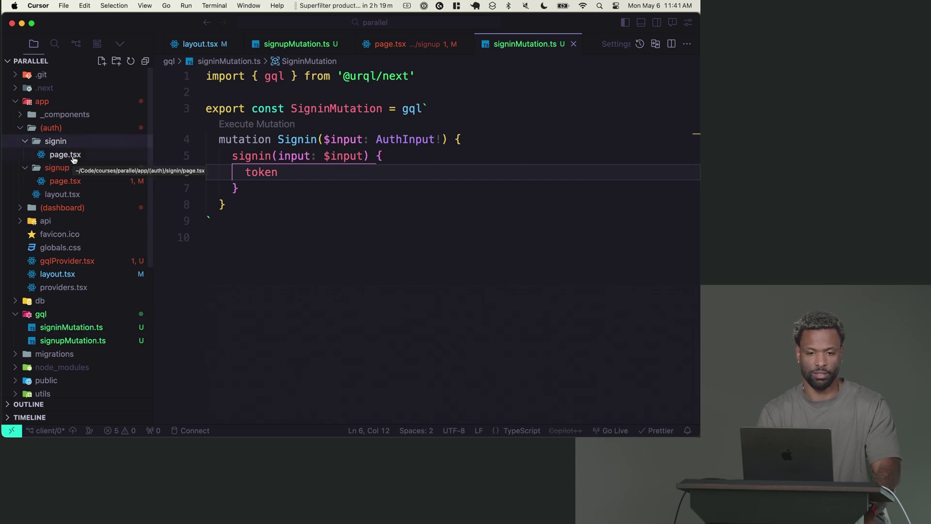
In signin page.tsx, auto-import useMutation and remove the stray typed word.
click(73, 159)
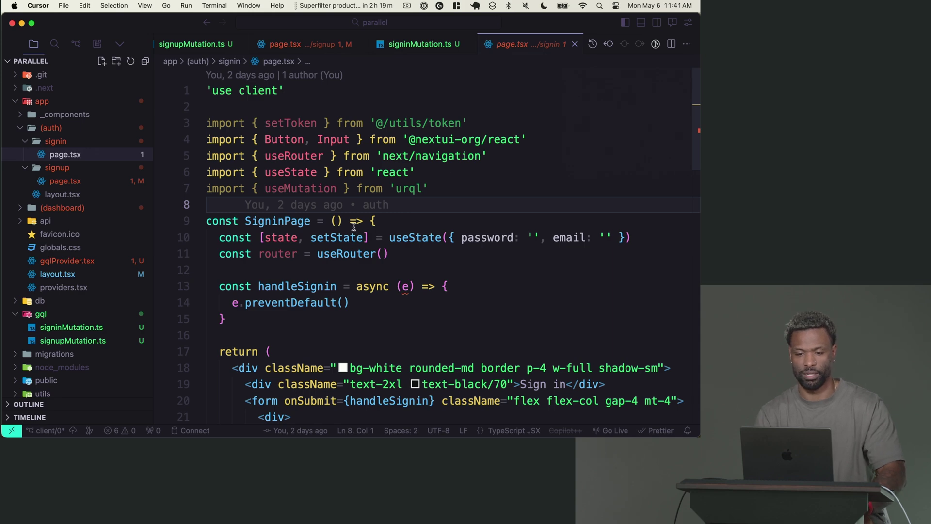
mouse_move(317, 205)
text(use)
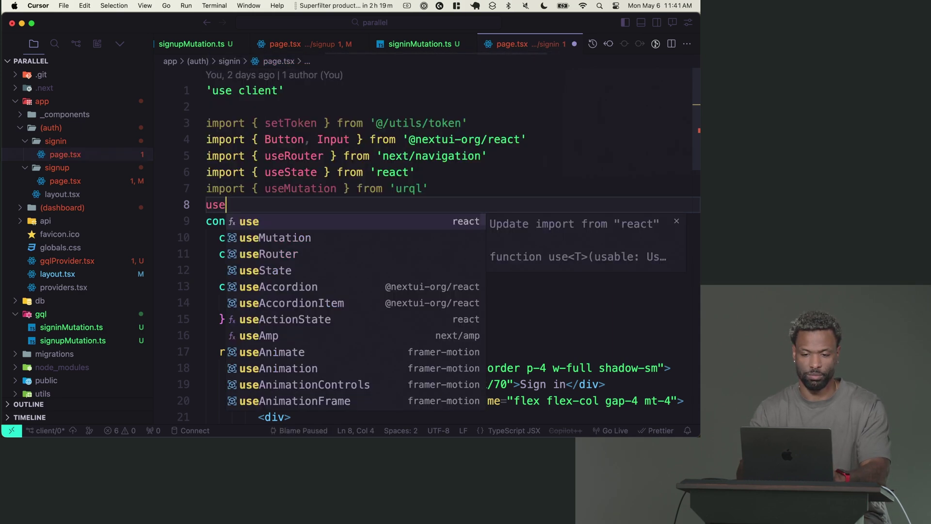
text(M)
key(Return)
key(super+BackSpace)
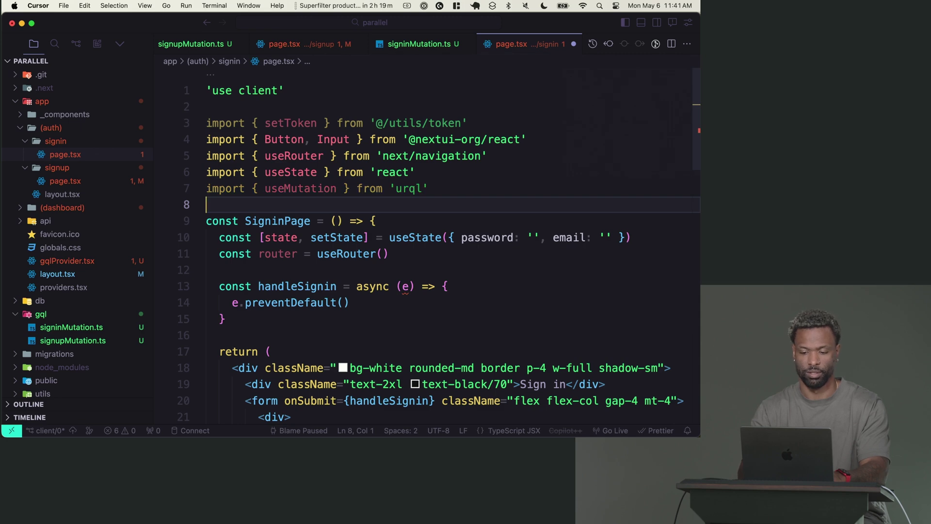
text(im)
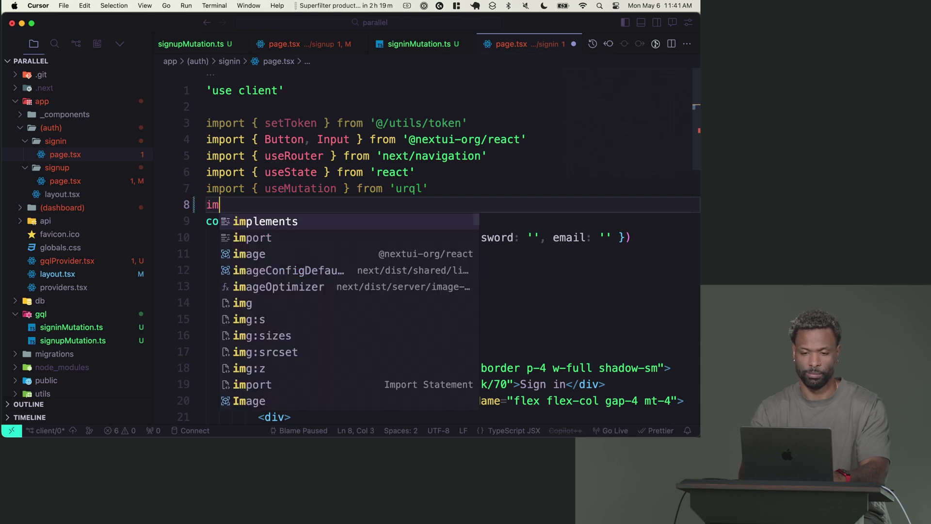
Auto-add the SigninMutation import from '@/gql/signinMutation', then delete the temporary word.
key(BackSpace)
key(BackSpace)
text(SI)
key(BackSpace)
text(ign)
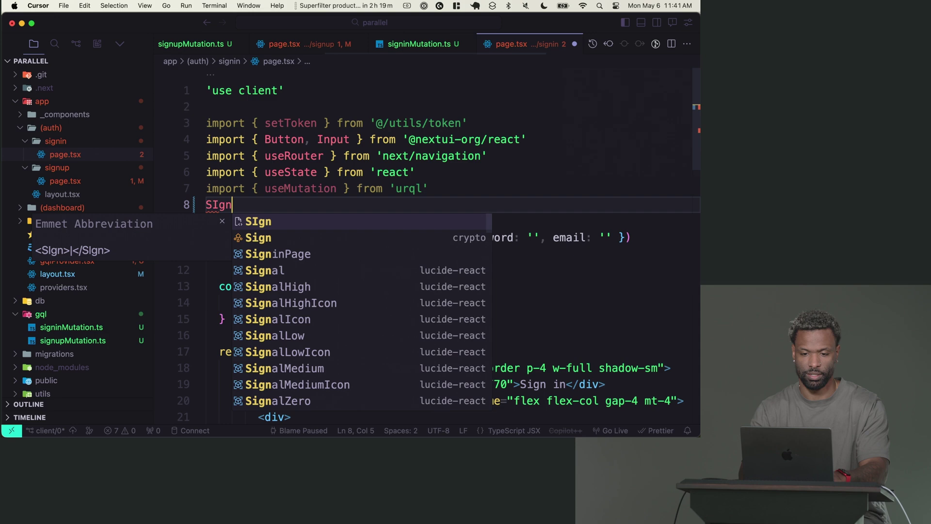
key(BackSpace)
key(BackSpace)
key(BackSpace)
text(ing)
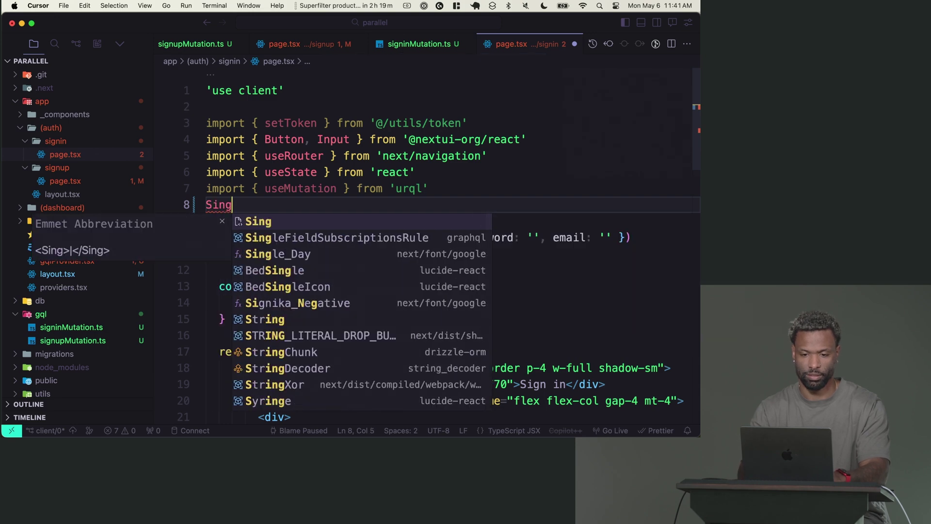
key(BackSpace)
key(BackSpace)
text(gnin)
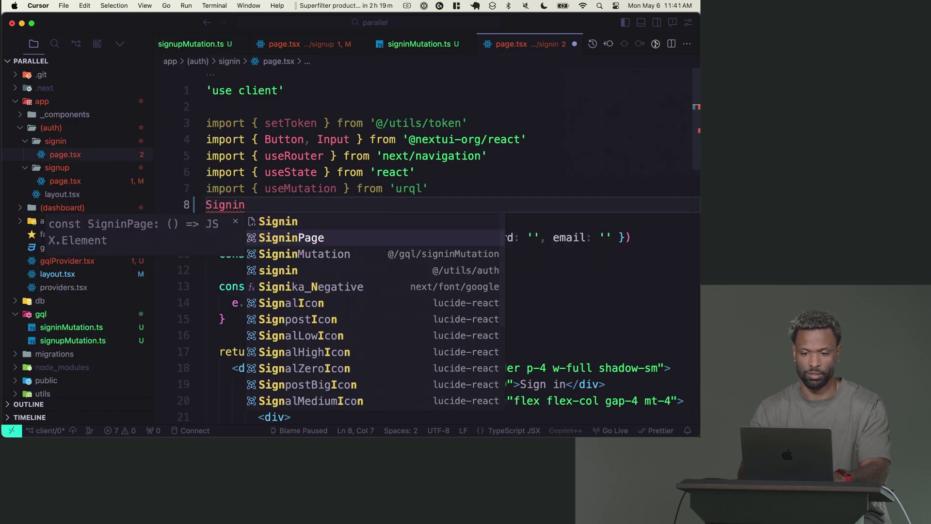
key(Down)
key(Return)
key(alt+BackSpace)
key(Down)
key(Down)
key(Down)
key(End)
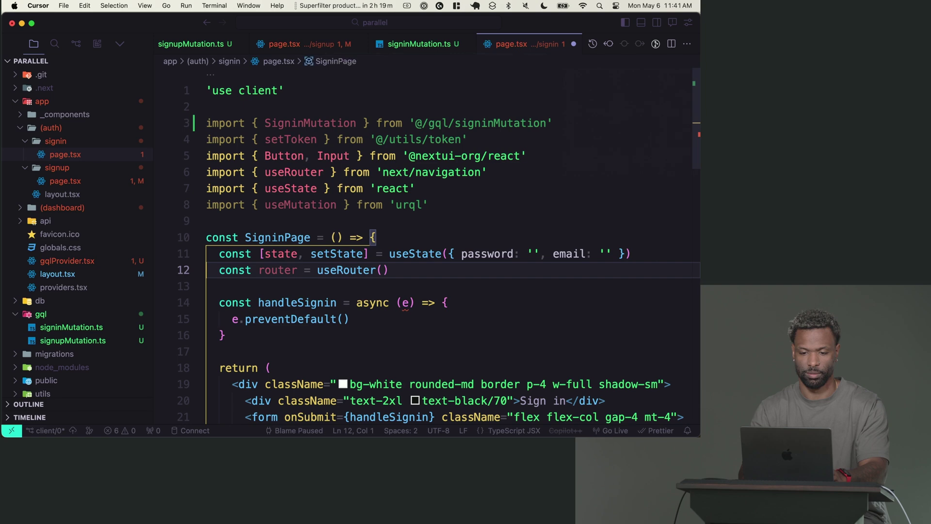
key(Return)
text(const [] )
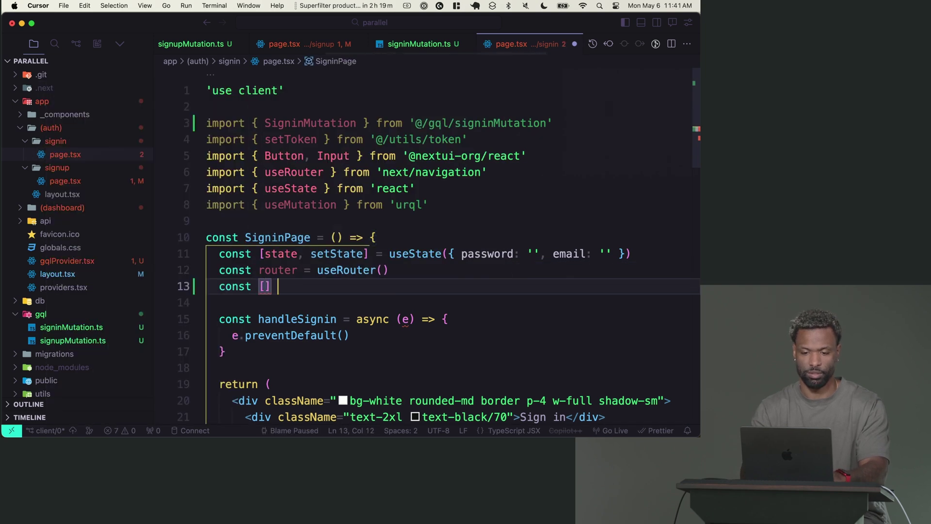
text(useM)
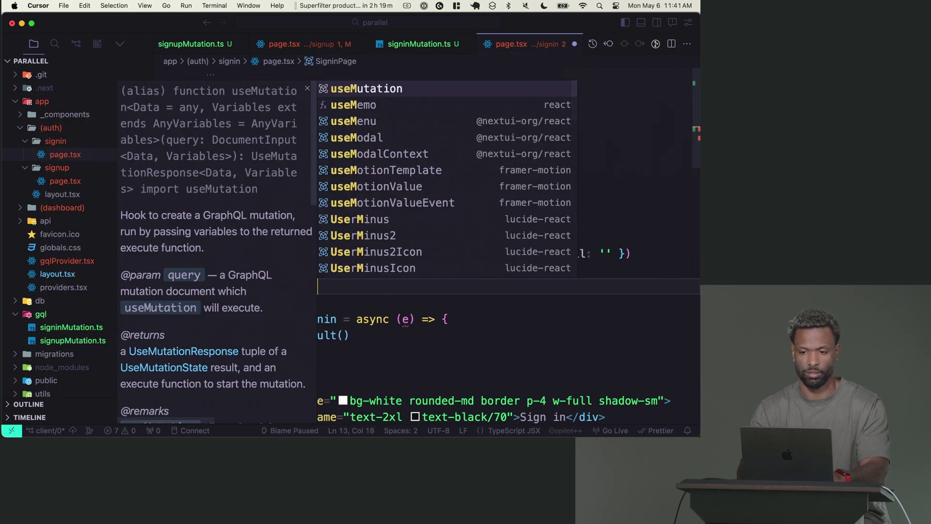
Declare const [results, signin] = useMutation(SigninMutation) inside SigninPage.
key(Return)
text((Si)
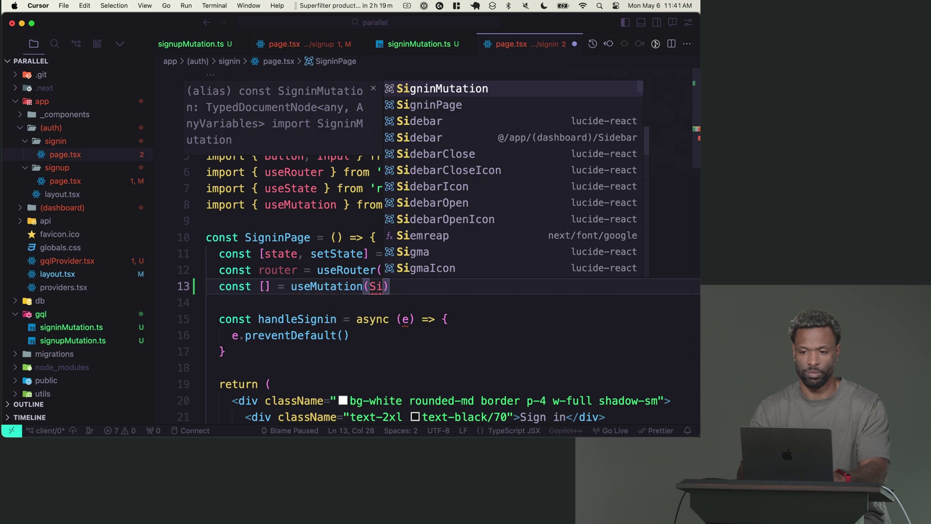
key(Return)
key(alt+Left)
key(alt+Left)
key(alt+Left)
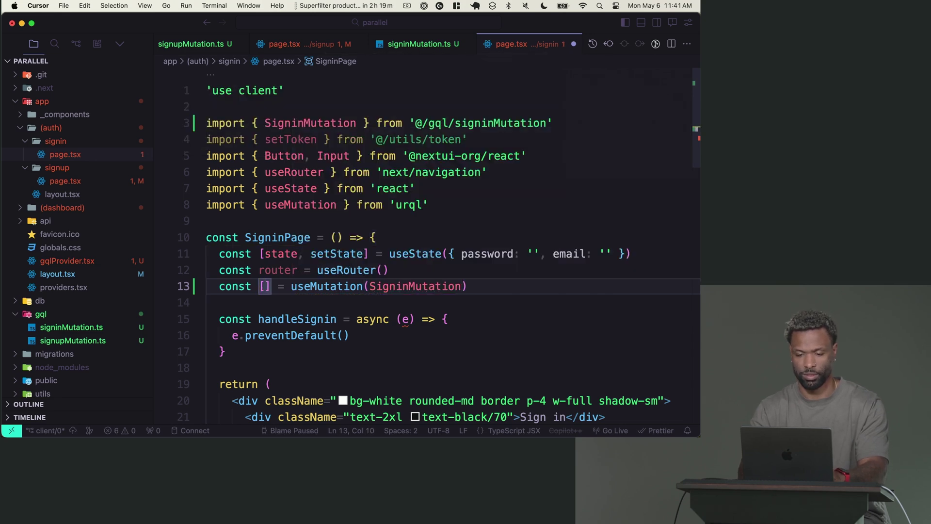
text(results)
key(BackSpace)
key(BackSpace)
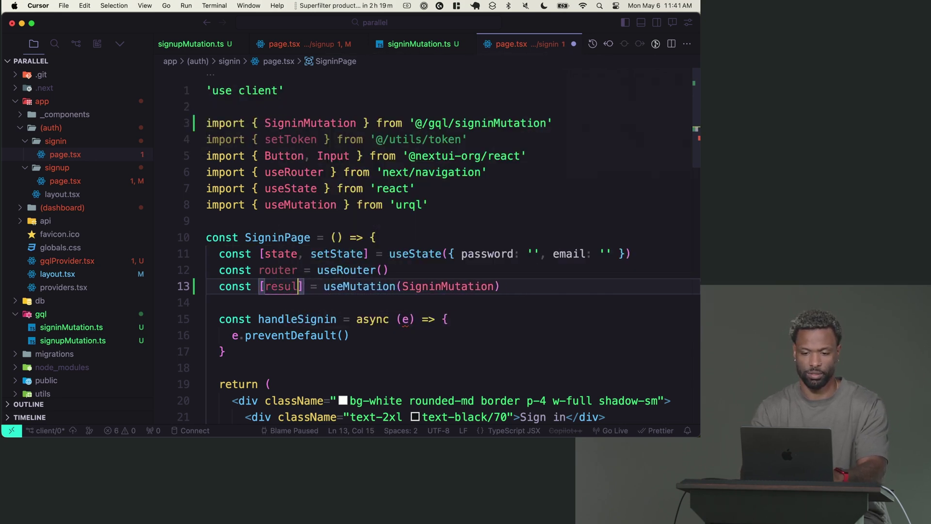
text(ts, )
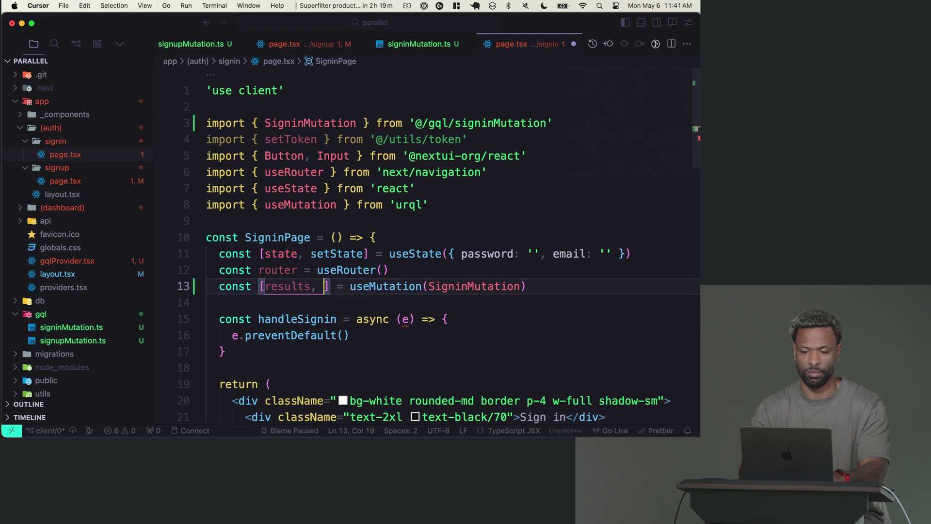
text(sig)
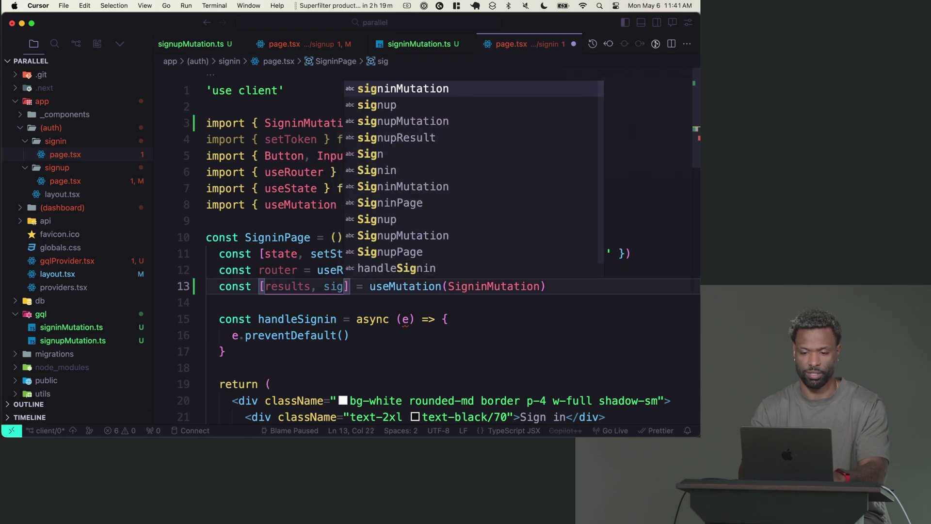
text(nin)
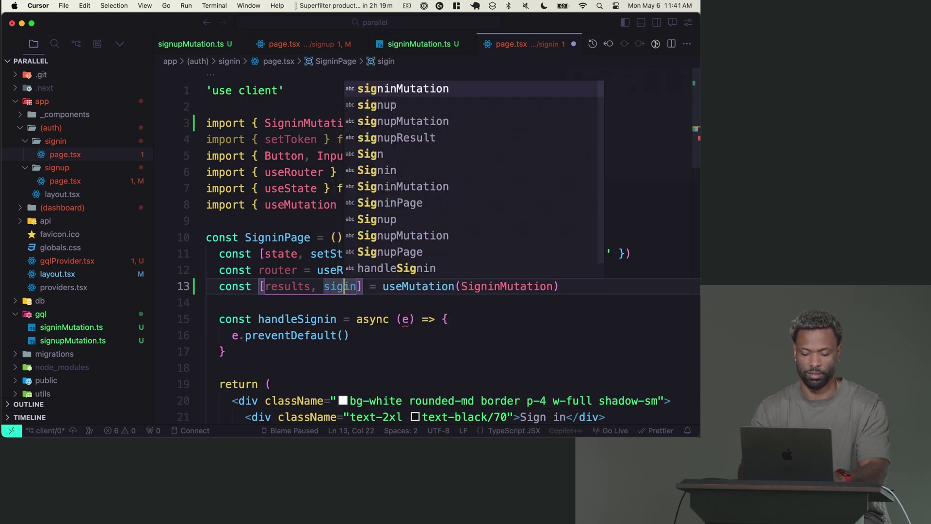
text(n)
key(End)
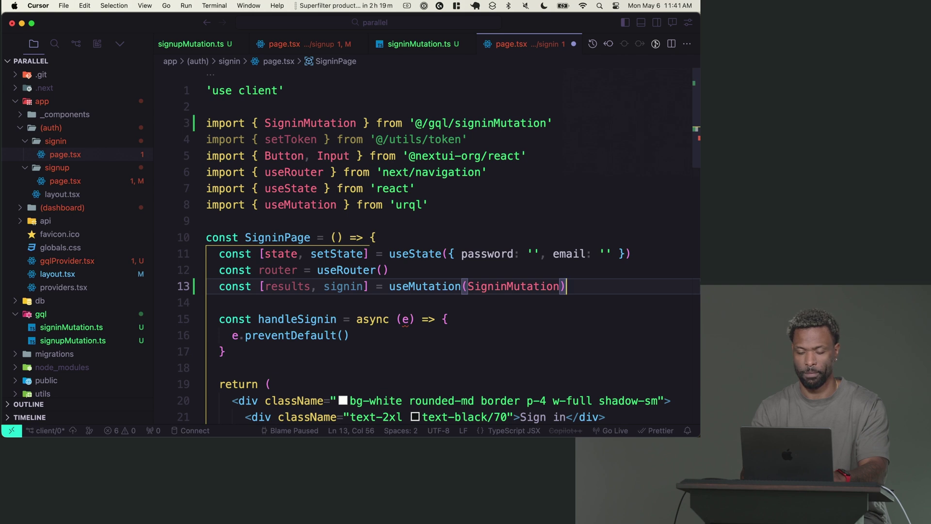
key(Down)
key(Down)
key(Up)
key(Up)
key(Down)
key(Down)
key(Down)
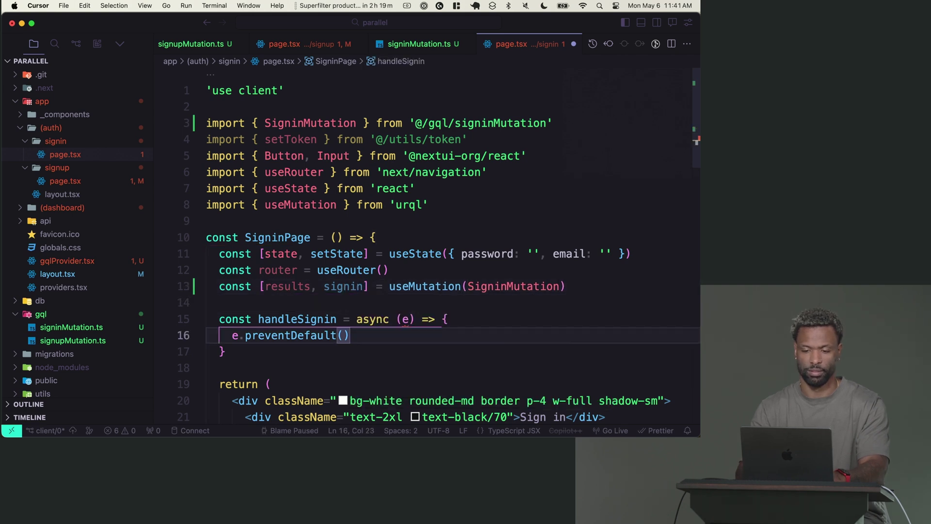
key(Return)
key(Return)
text(const )
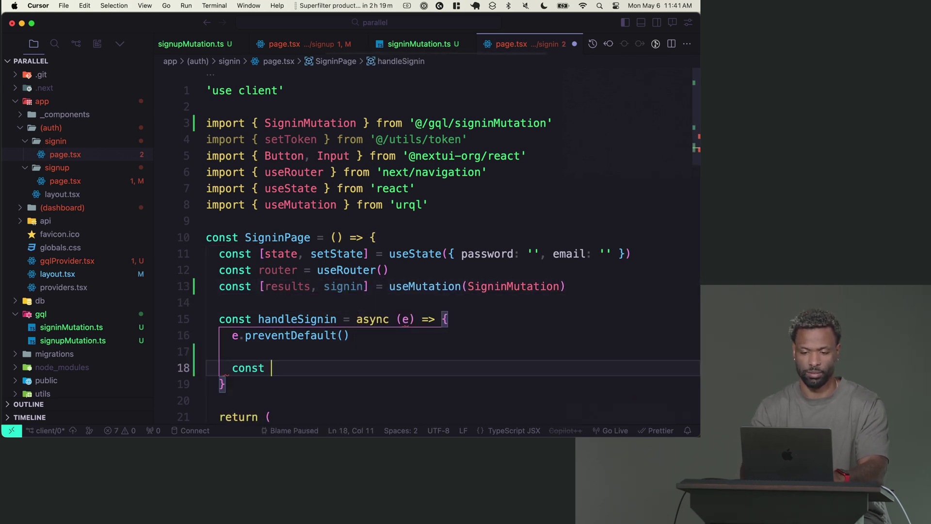
text(data = )
text(w)
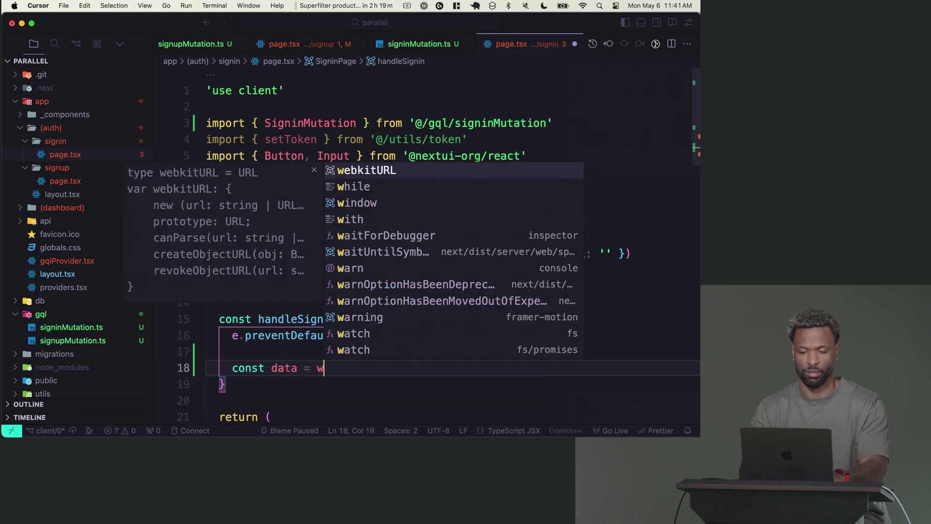
Store await signin({ input: state }) in data, save, and begin an if (data.data.signin) check.
key(BackSpace)
text(await sign)
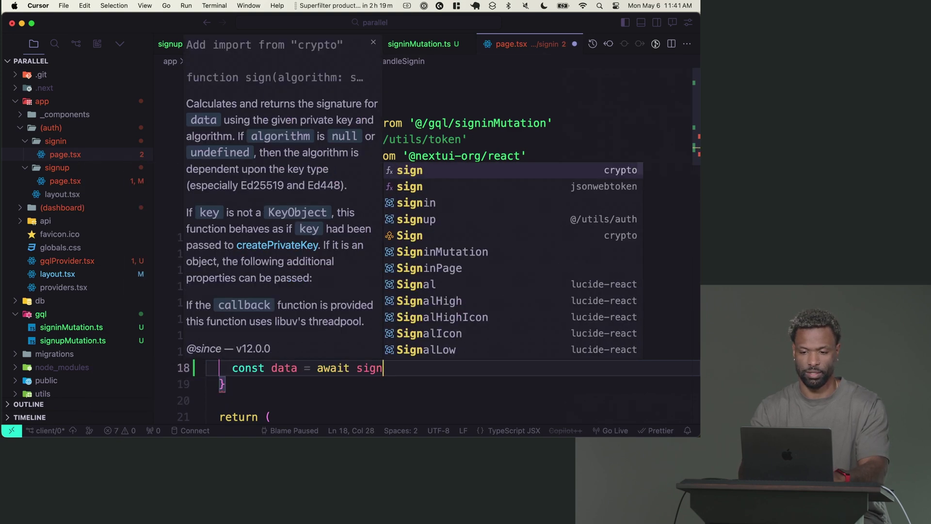
text(in({)
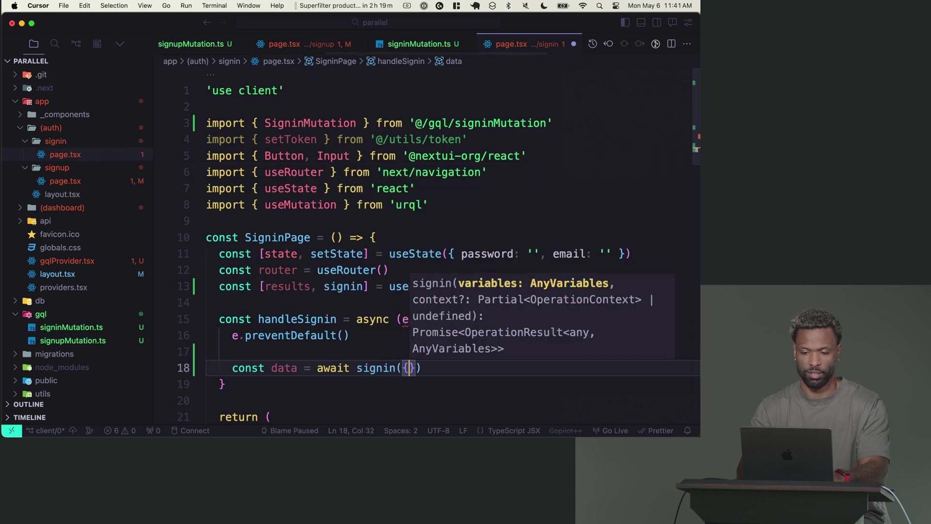
text(input: sta)
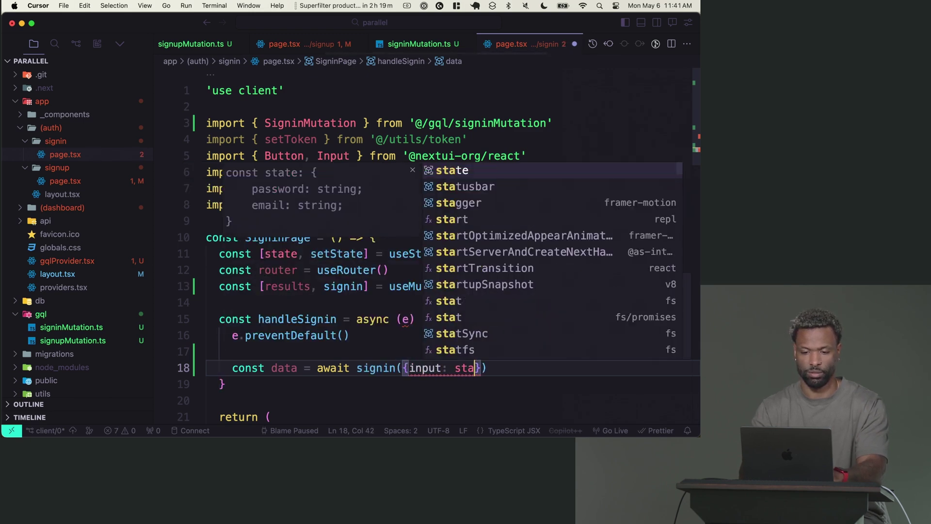
text(te)
key(End)
key(super+s)
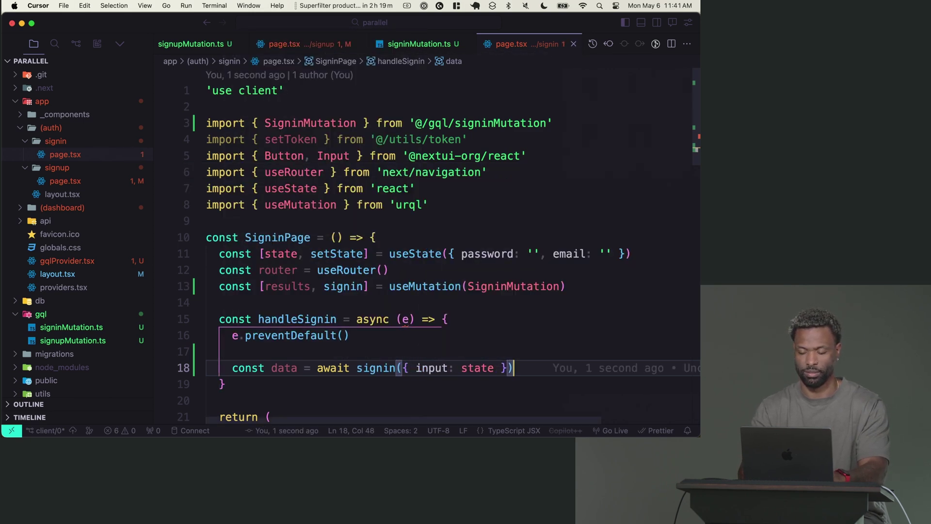
key(Return)
key(Return)
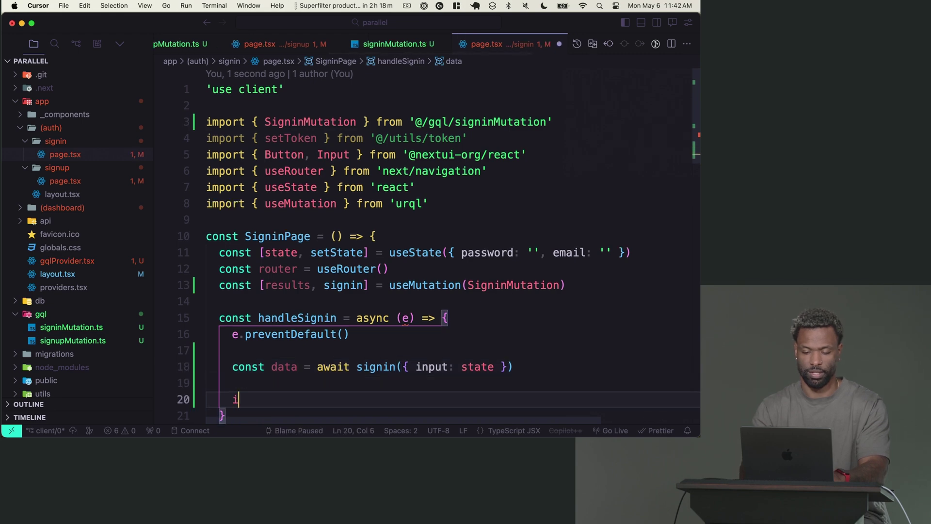
text(if (data.)
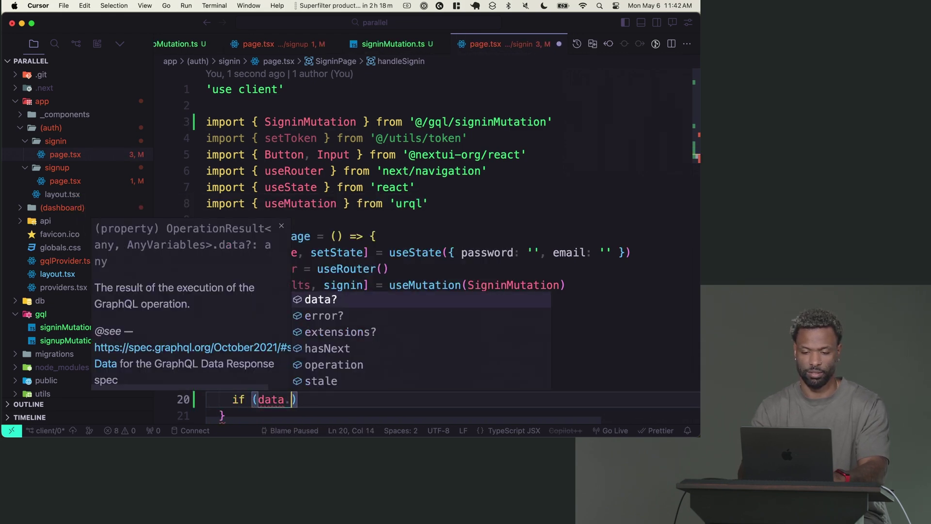
text(data.)
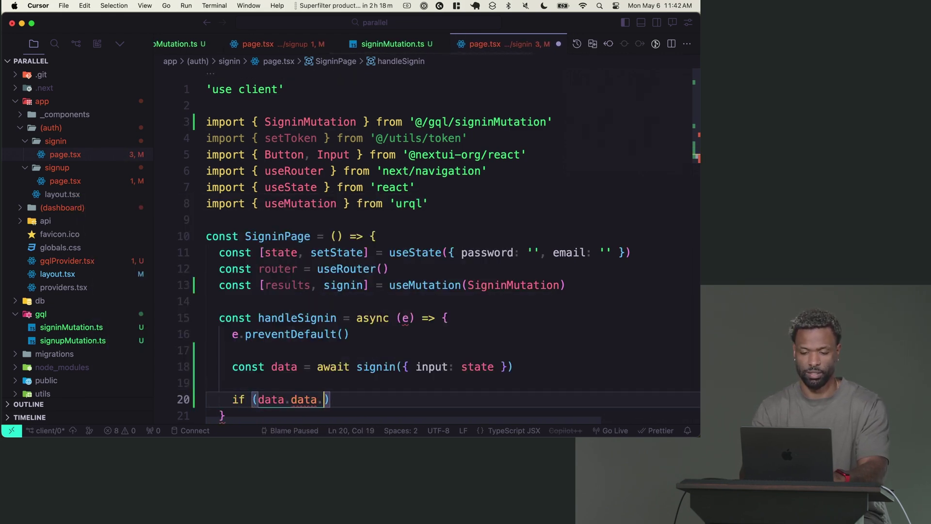
text(signi)
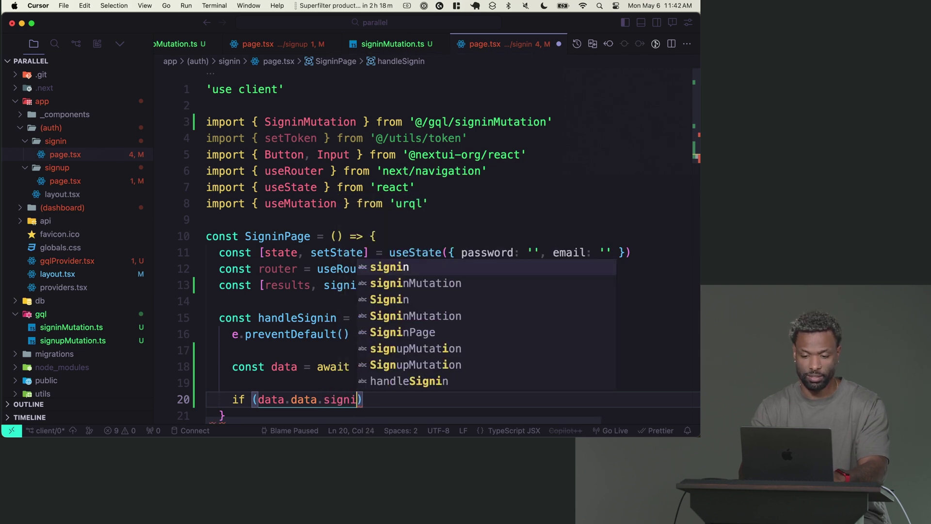
text(n)
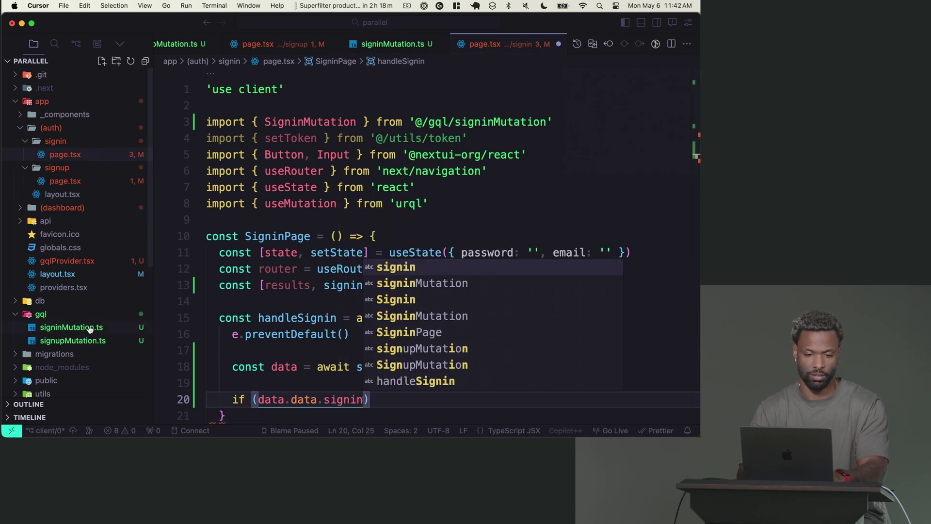
Check the signin field in signinMutation.ts, undo a trial alias, and return to page.tsx.
click(89, 329)
double_click(253, 159)
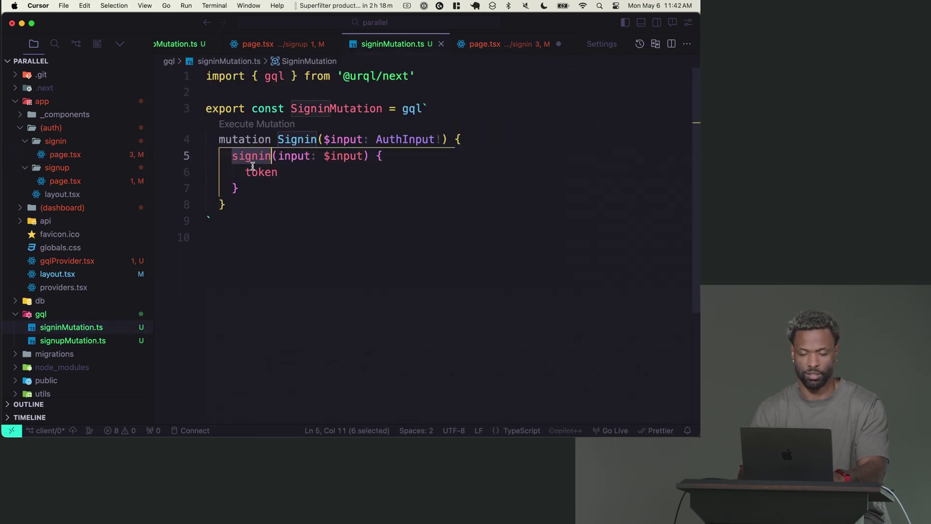
key(Left)
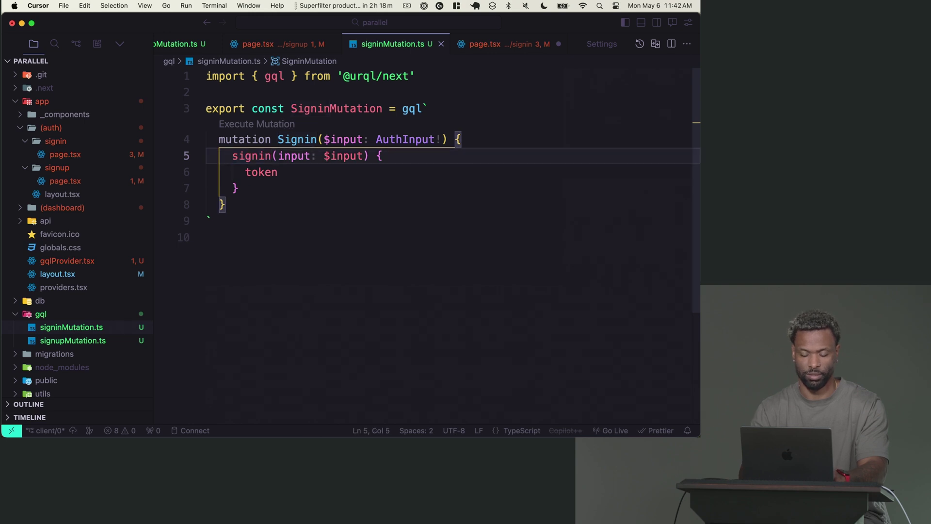
text(thing:)
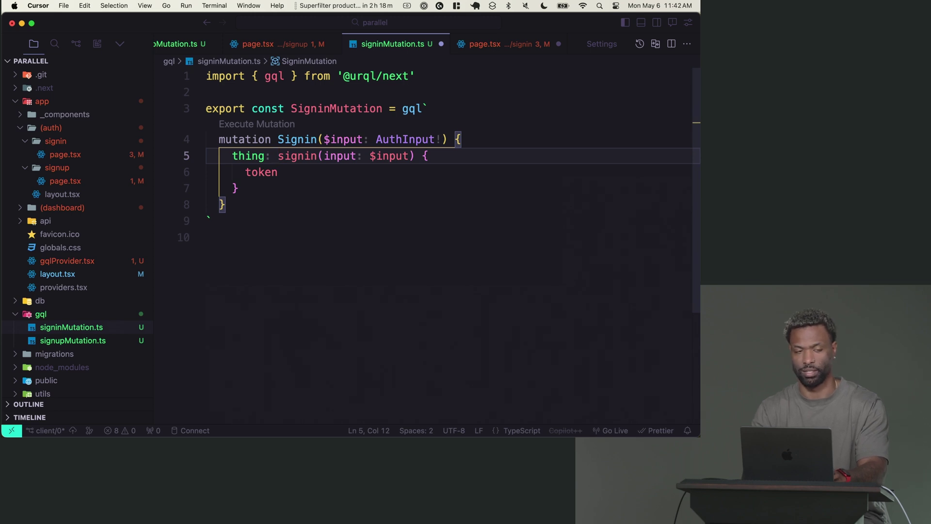
key(super+z)
key(super+z)
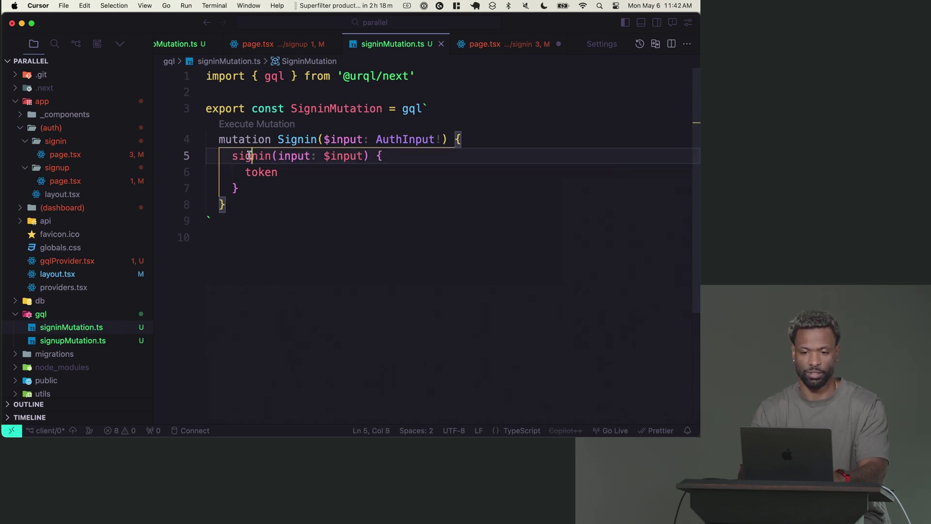
double_click(249, 156)
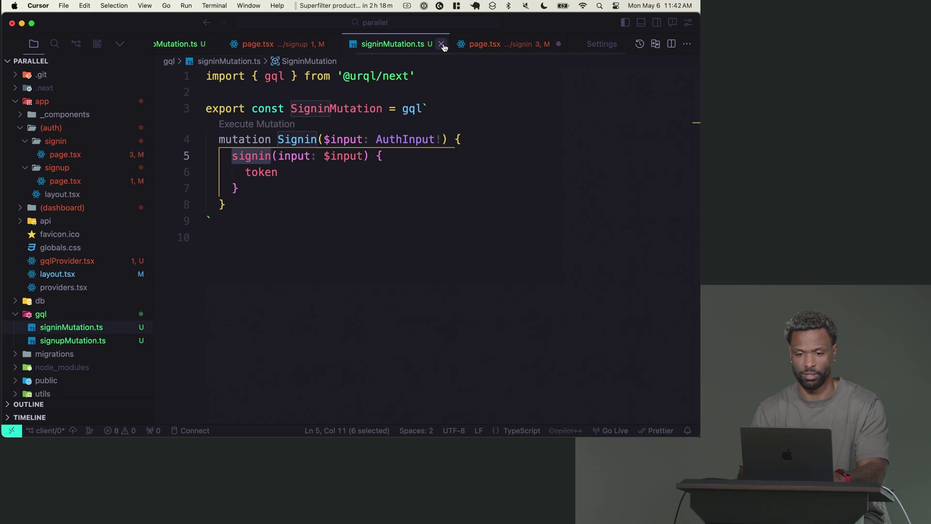
key(ctrl+Tab)
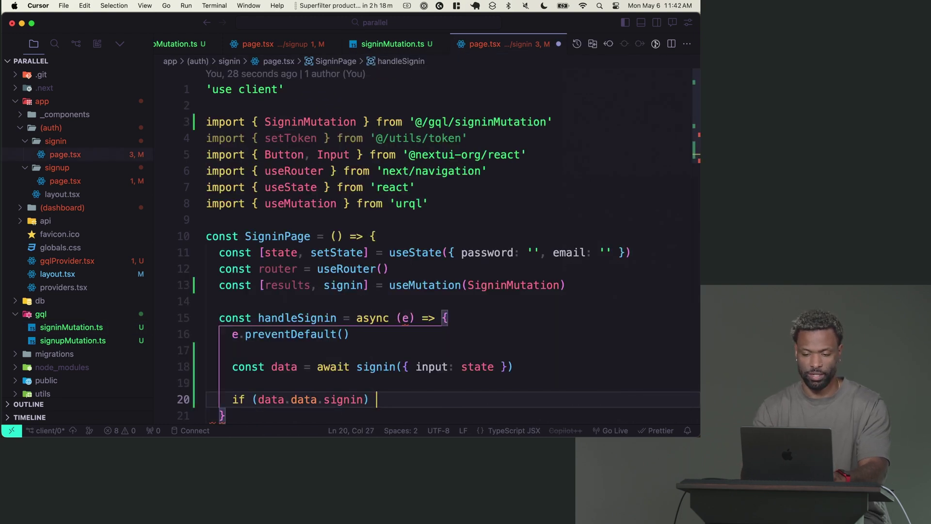
text({)
Inside the if block, call setToken(data.data.signin.token).
key(Return)
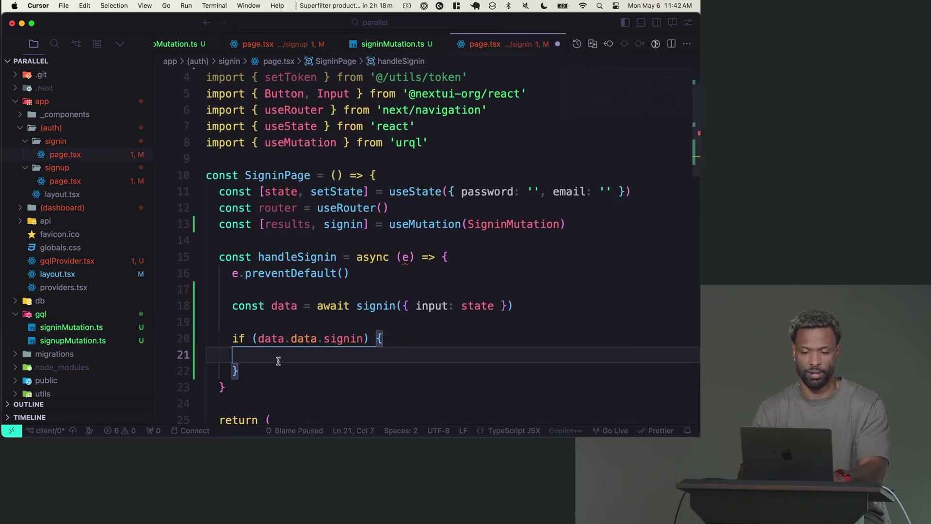
text(set)
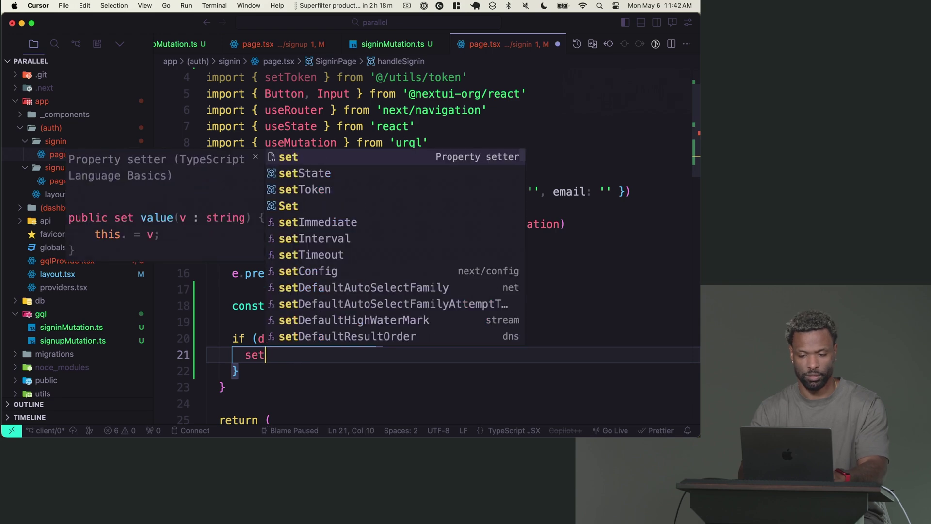
key(Down)
key(Down)
key(Return)
text(()
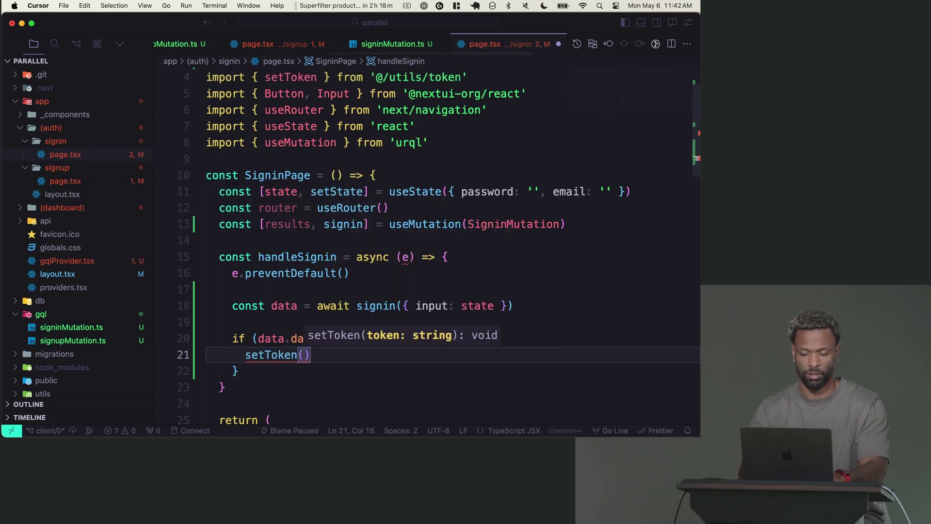
text(data.)
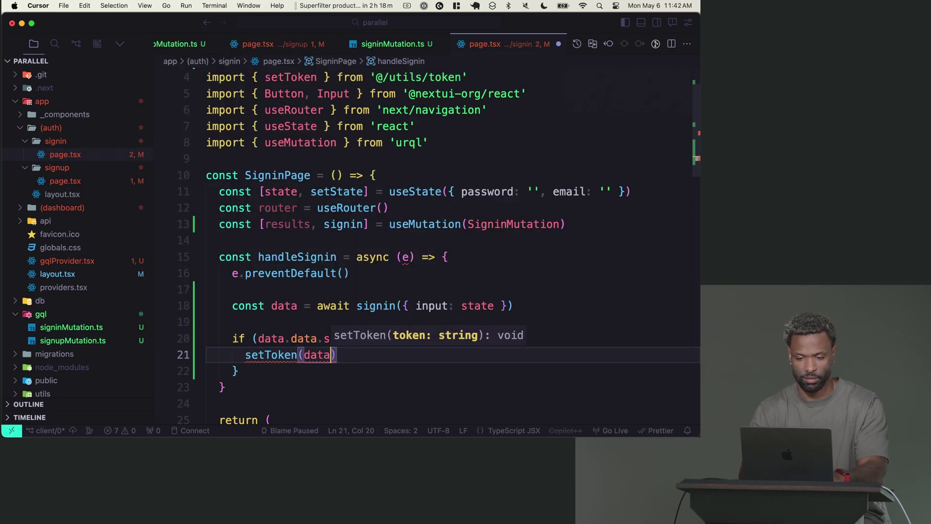
text(dat)
text(at)
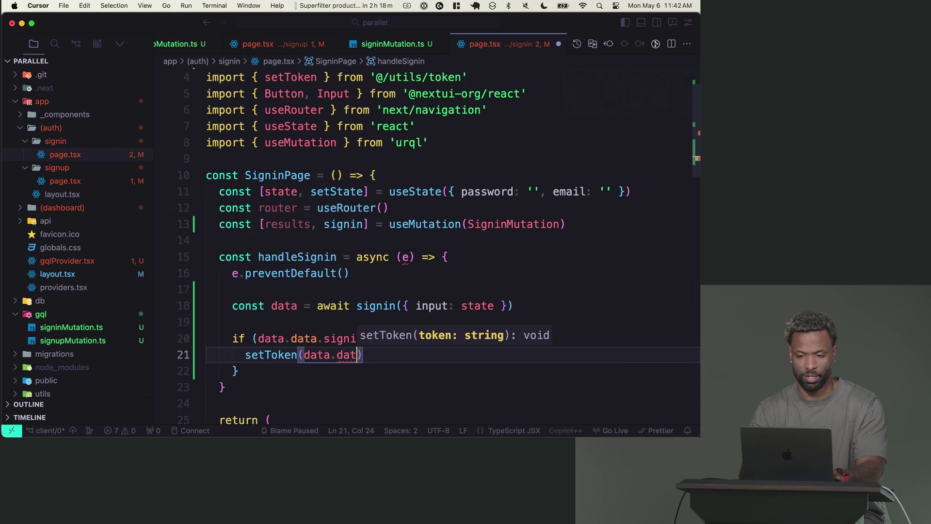
text(.)
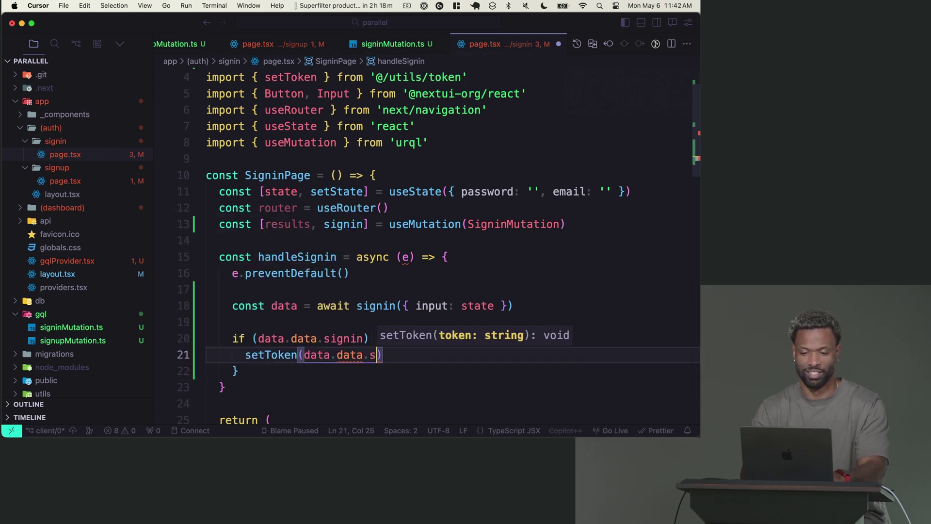
text(signin.tok)
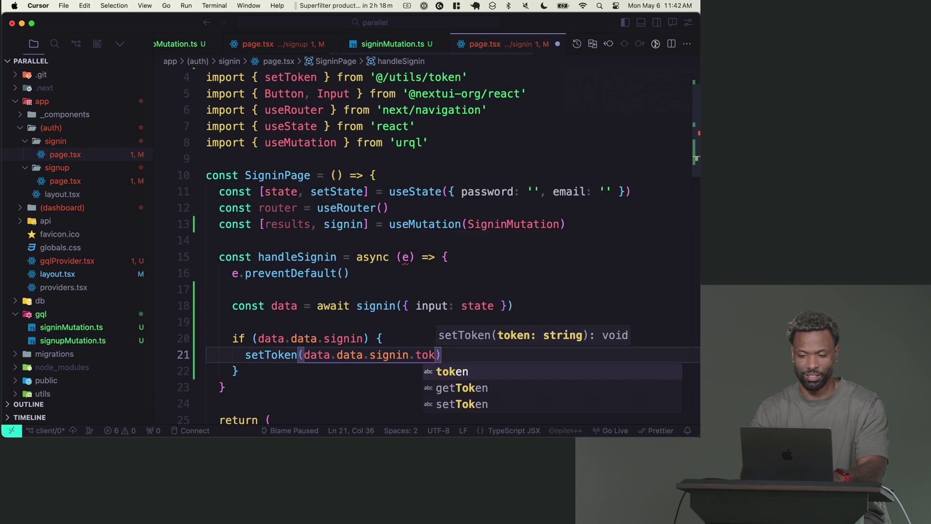
key(Tab)
key(Right)
Add router.push('/') below setToken to redirect to the home route.
key(Return)
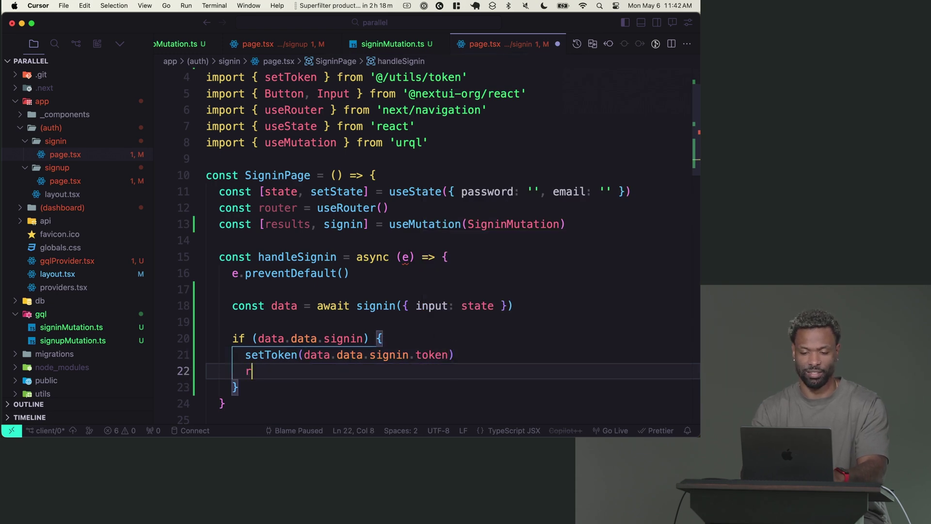
text(outer.p)
key(Tab)
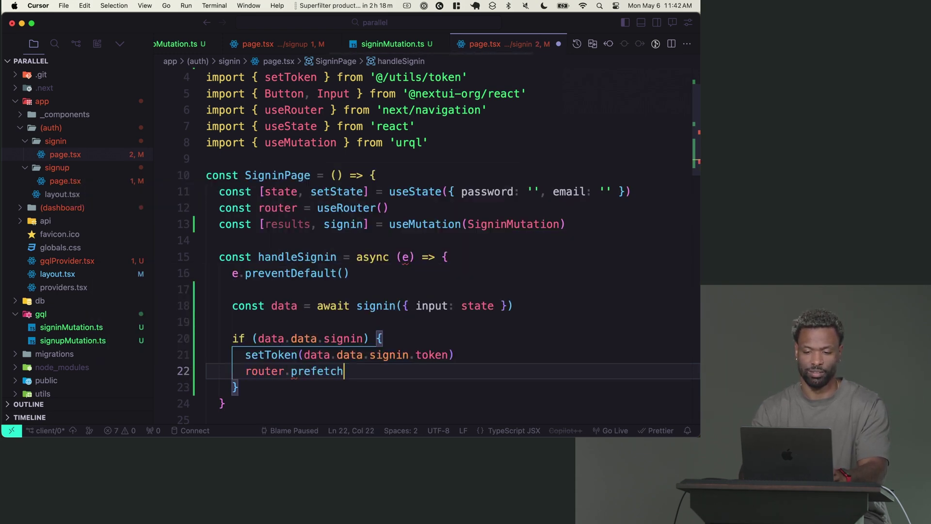
key(BackSpace)
key(BackSpace)
key(BackSpace)
text(u)
key(Tab)
text(()
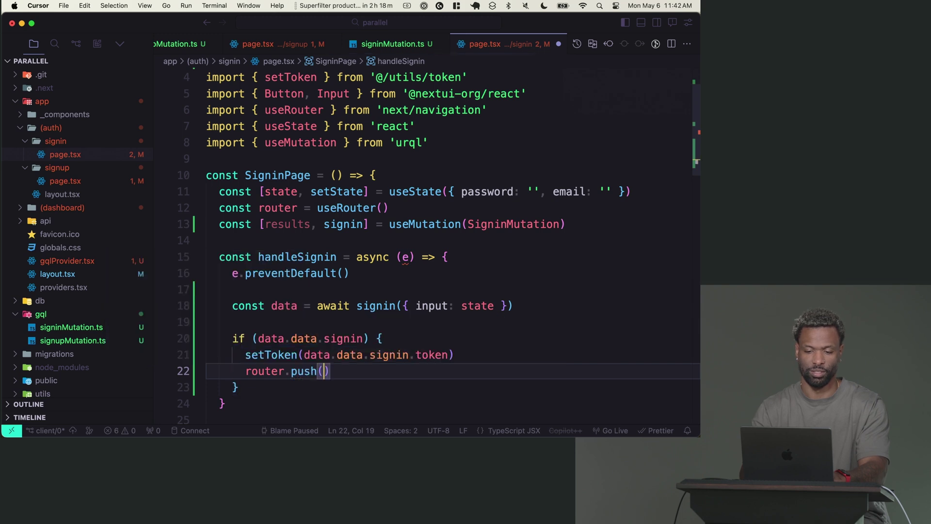
text('/')
key(Right)
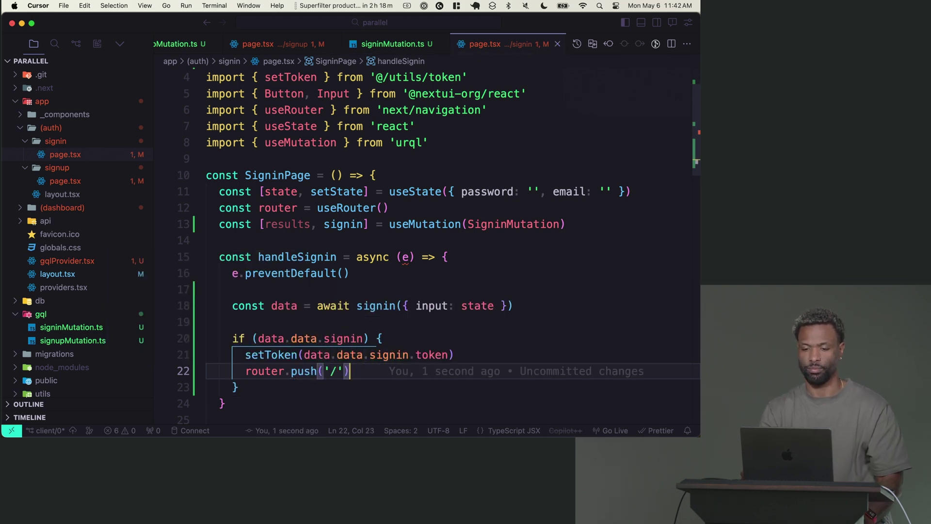
scroll(439, 246, down, 2)
scroll(440, 246, down, 3)
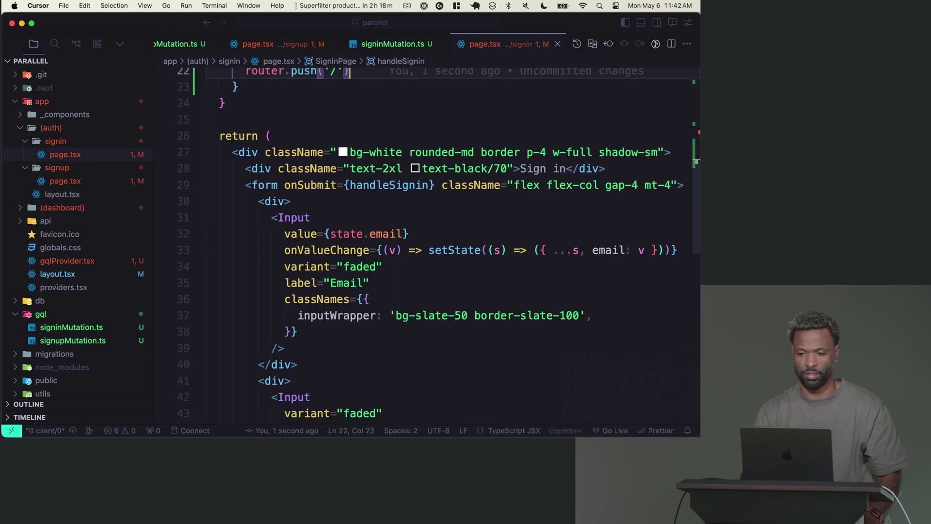
scroll(440, 246, down, 2)
scroll(439, 246, down, 3)
scroll(440, 246, down, 2)
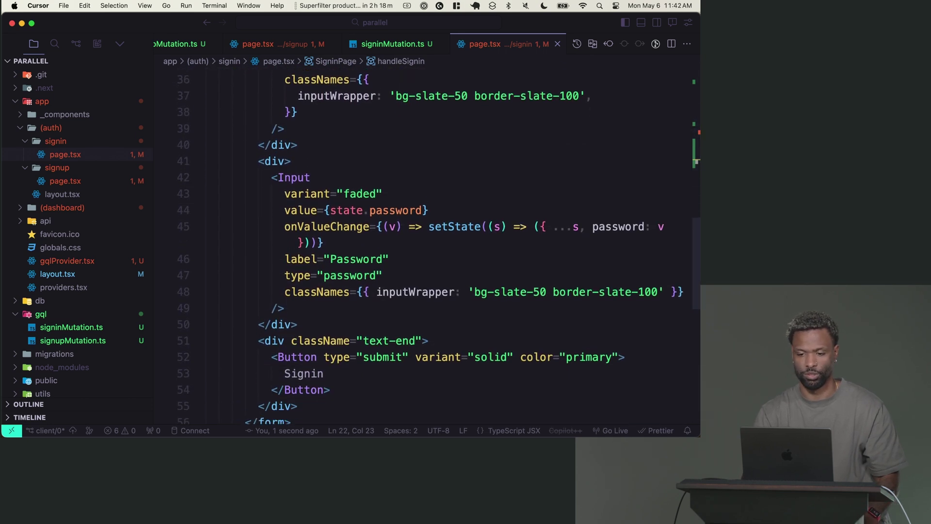
scroll(440, 246, down, 1)
scroll(439, 246, down, 1)
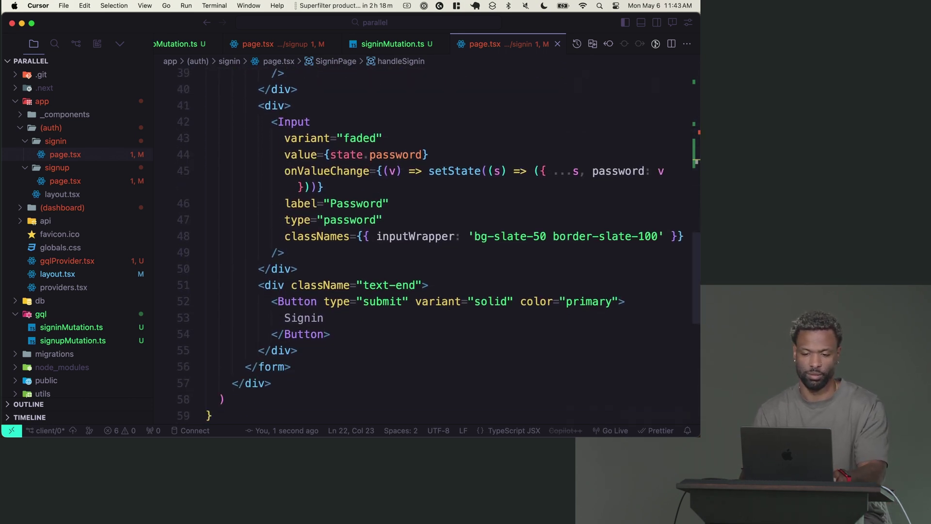
scroll(440, 246, up, 2)
Review the sign-in form JSX, then bring the browser with Apollo Sandbox forward.
key(super+Tab)
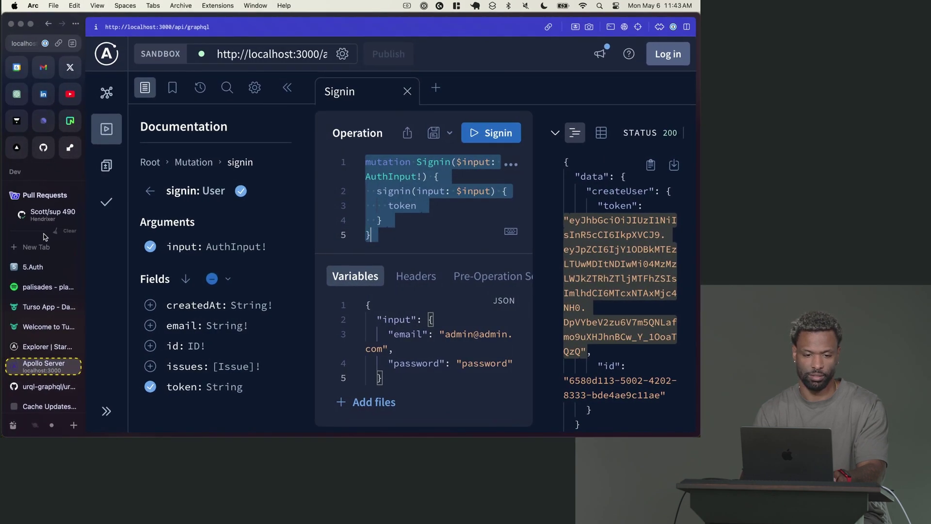
Open the Local App tab and load localhost:3000/signin.
click(15, 171)
click(38, 188)
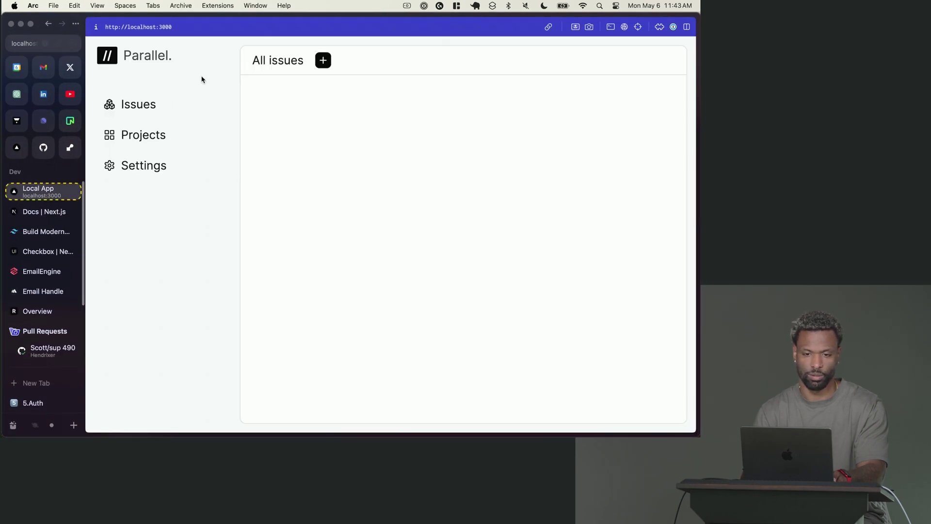
click(177, 26)
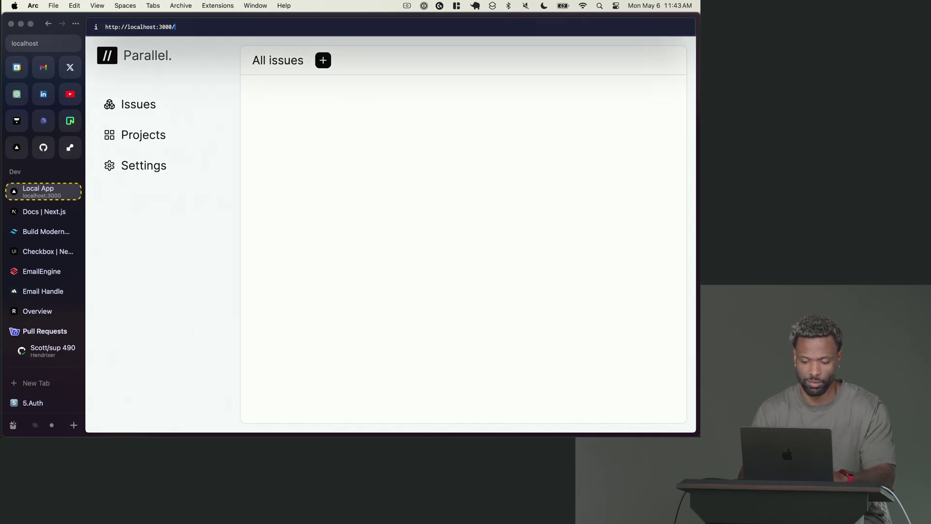
text(signin)
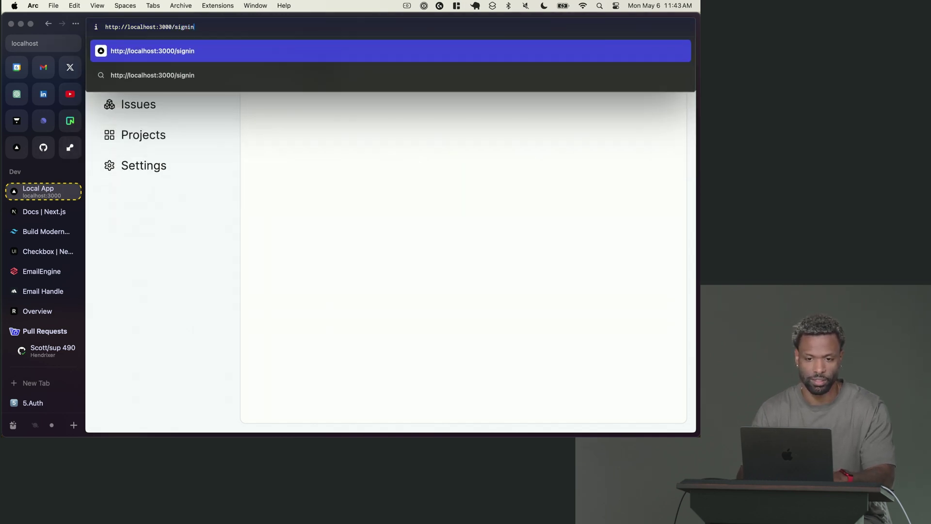
key(Return)
Sign in with email and password, landing on the empty All issues page.
click(217, 228)
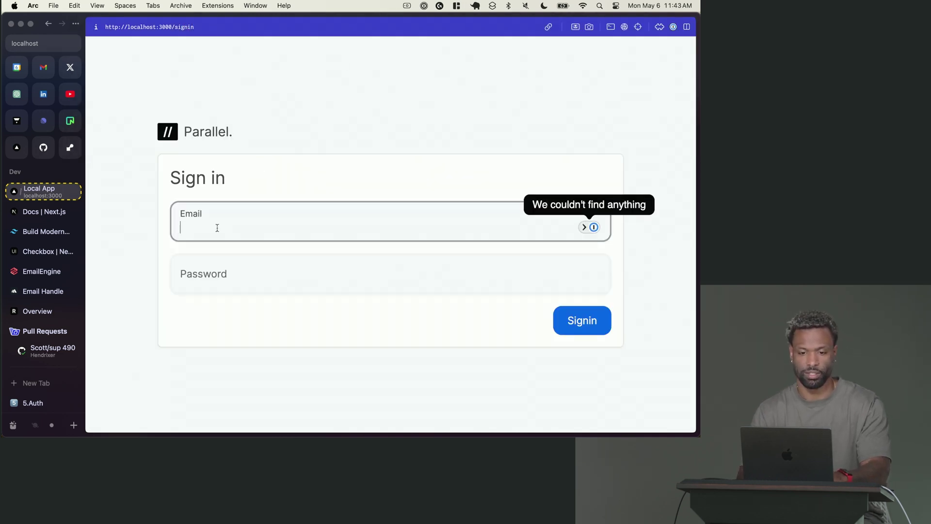
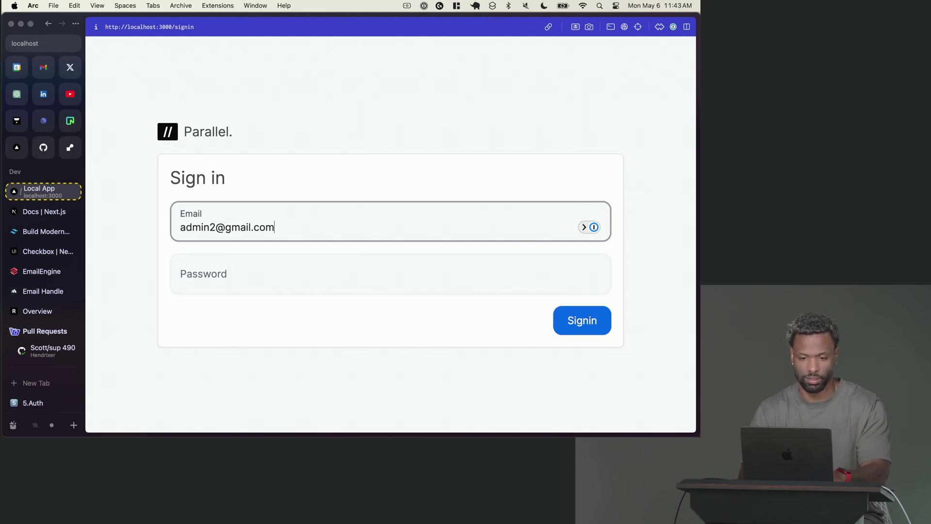
key(Tab)
text(ad)
key(Return)
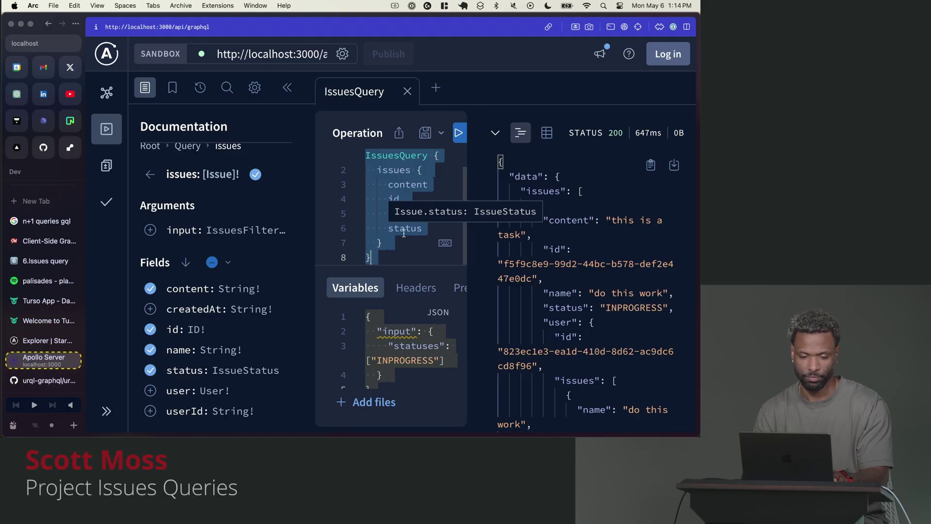
key(super+Tab)
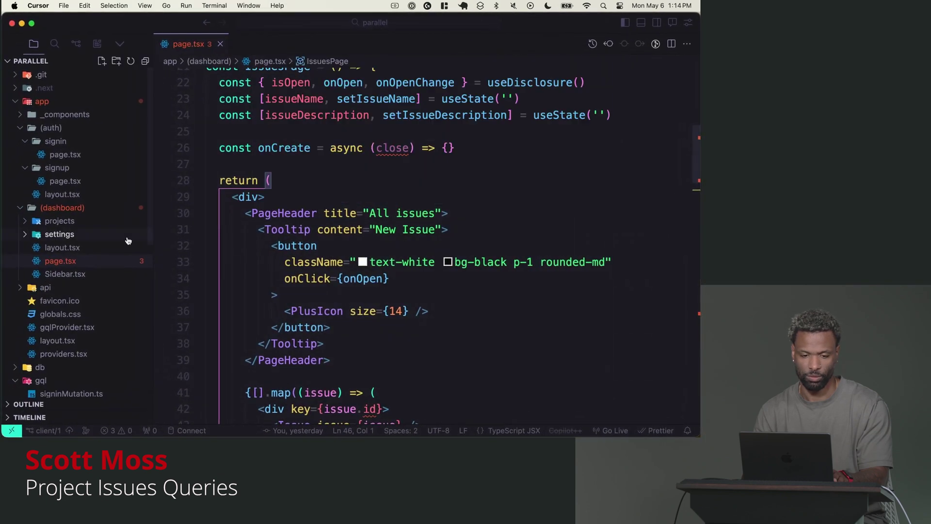
scroll(44, 310, down, 3)
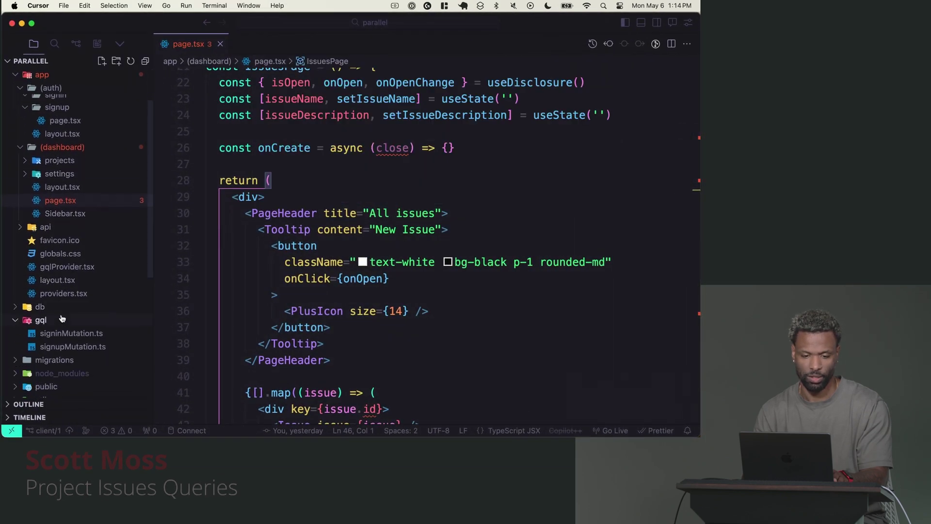
right_click(41, 301)
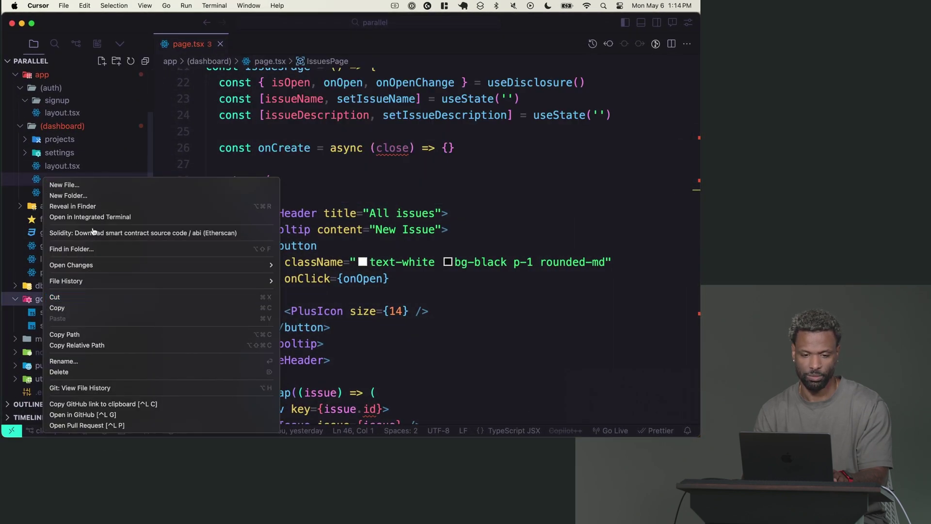
Create an empty issuesQuery.ts file inside the gql folder.
click(87, 189)
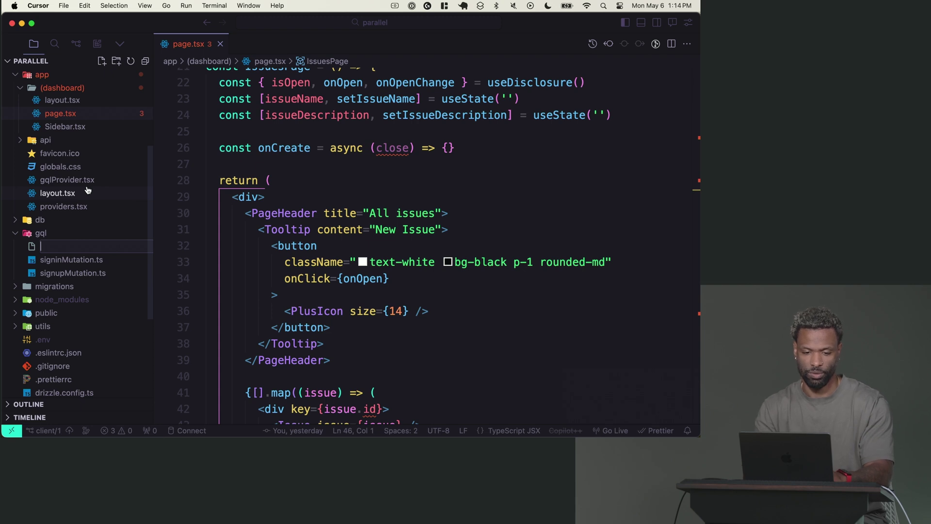
text(issues)
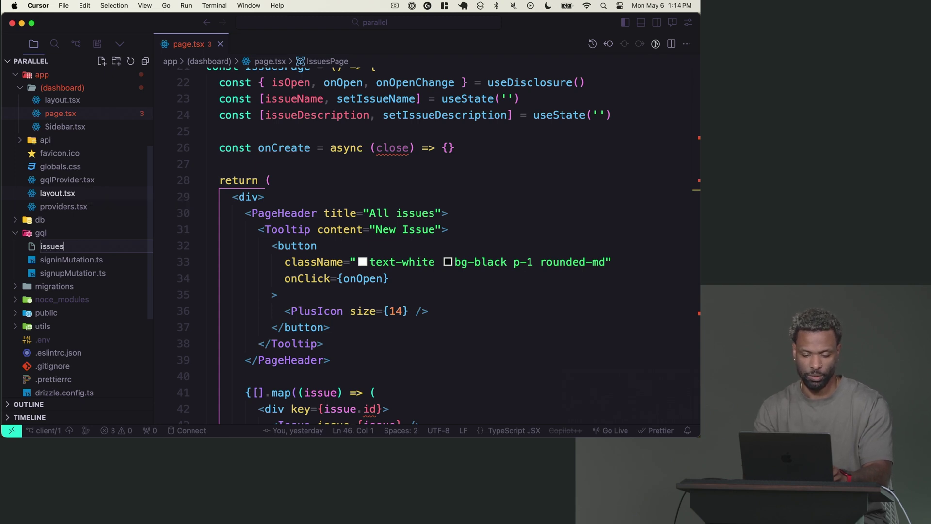
text(.ts)
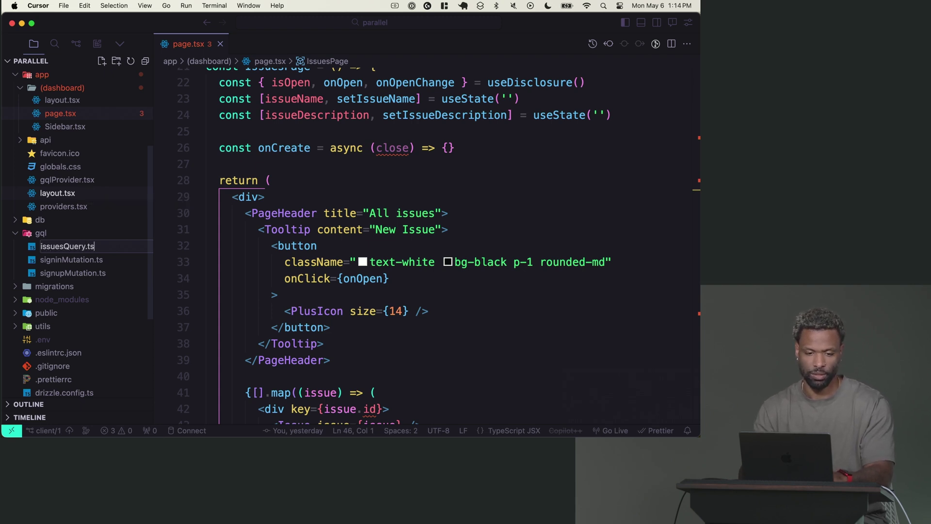
key(Return)
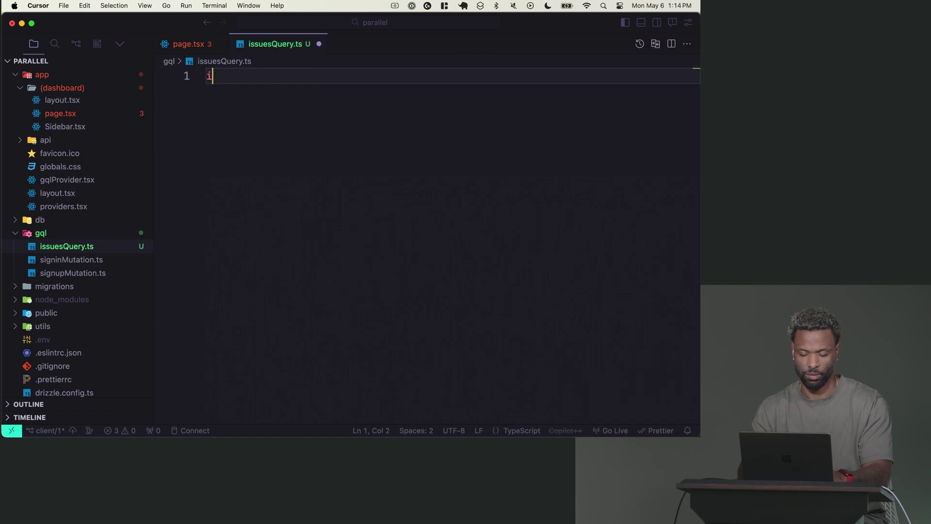
text(mport {} for)
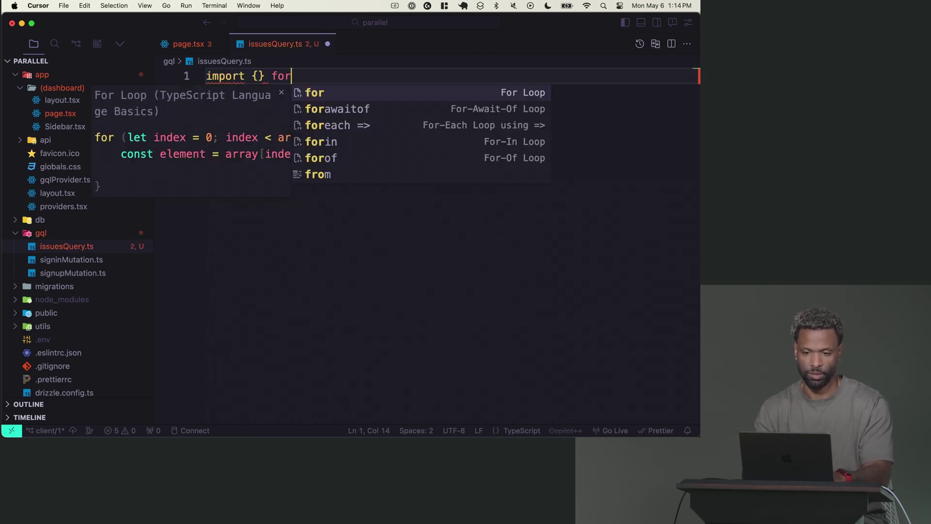
text(m ')
text(rm ')
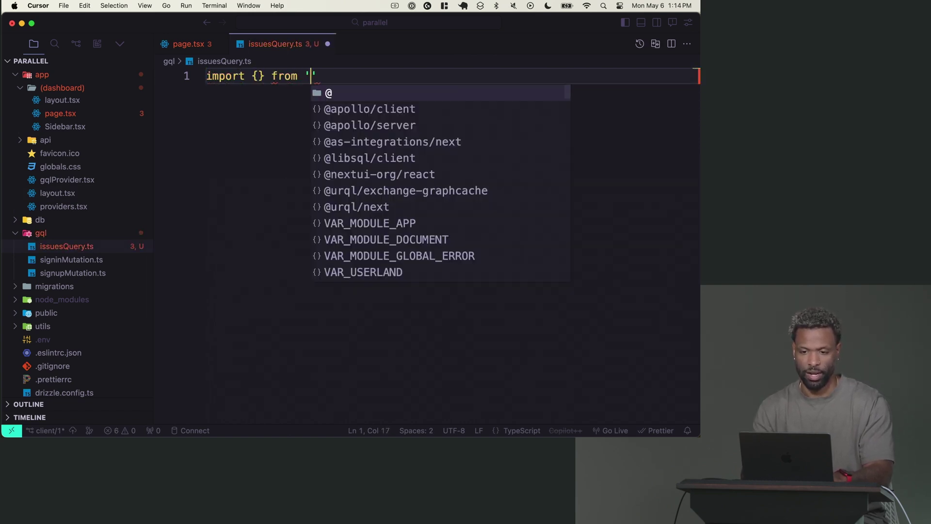
text(@ur)
key(Down)
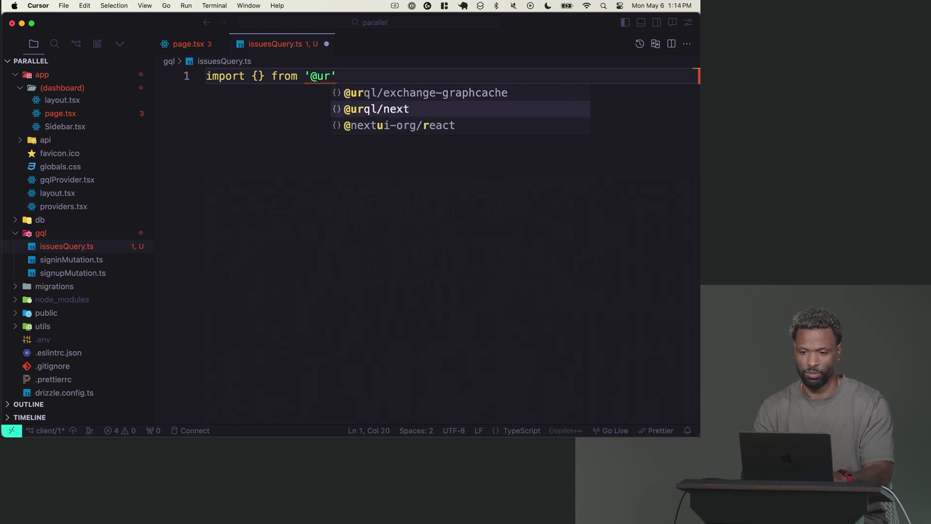
key(Return)
key(alt+Left)
key(alt+Left)
key(alt+Left)
key(Left)
key(Left)
key(Left)
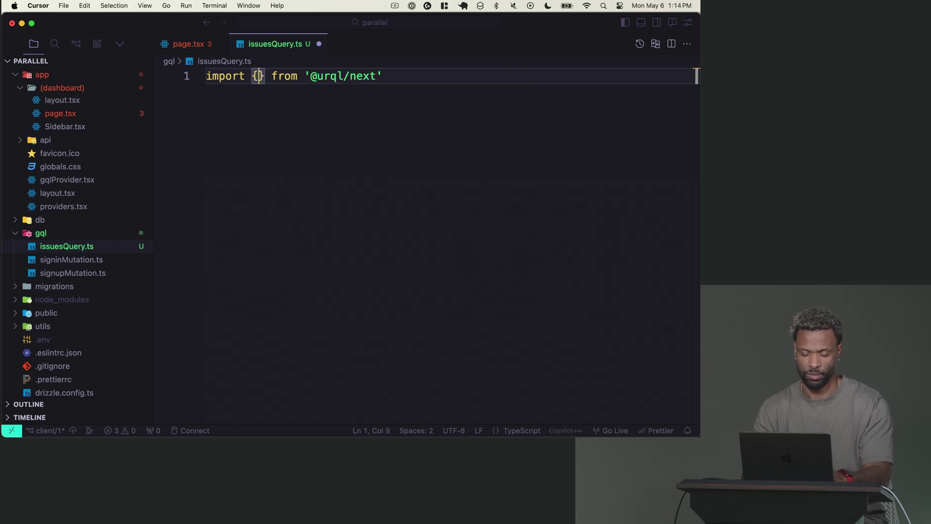
text(gqk)
key(End)
key(Left)
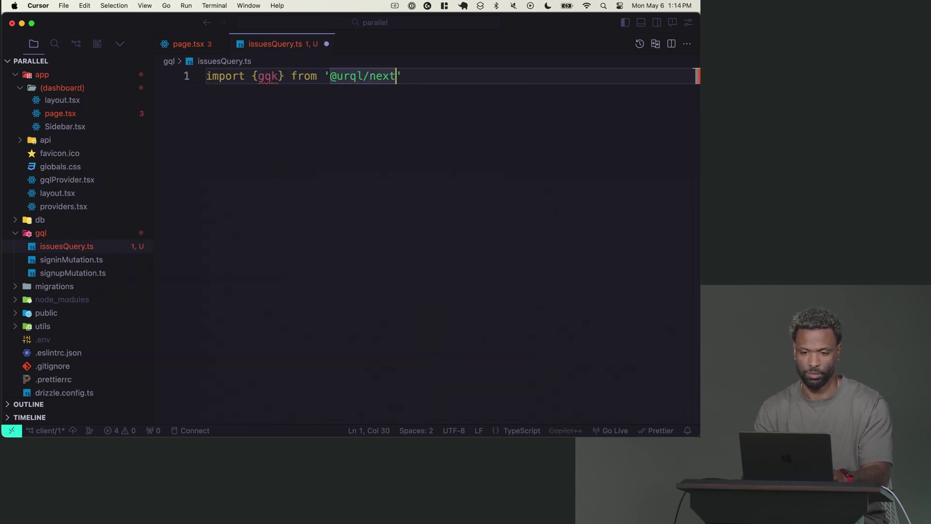
key(Home)
key(alt+Right)
key(alt+Right)
key(alt+Right)
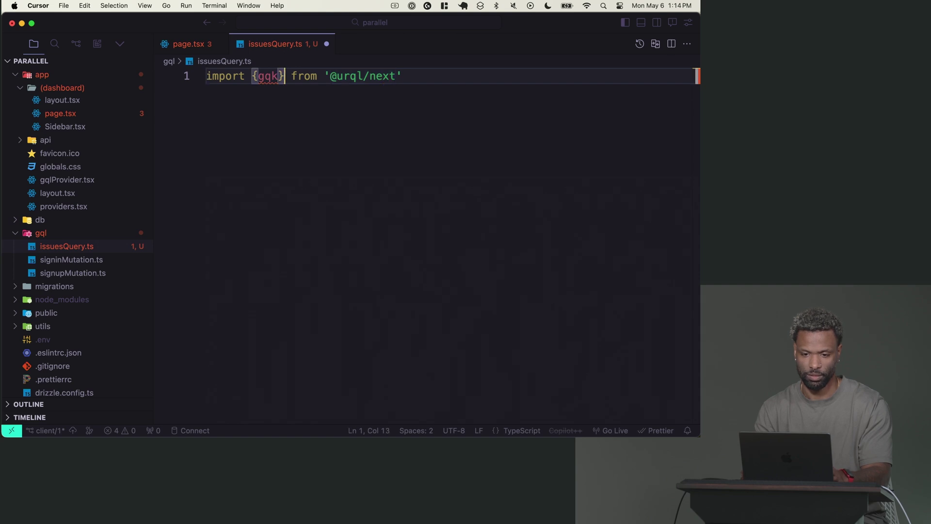
key(Delete)
text(l)
key(End)
key(Return)
key(Return)
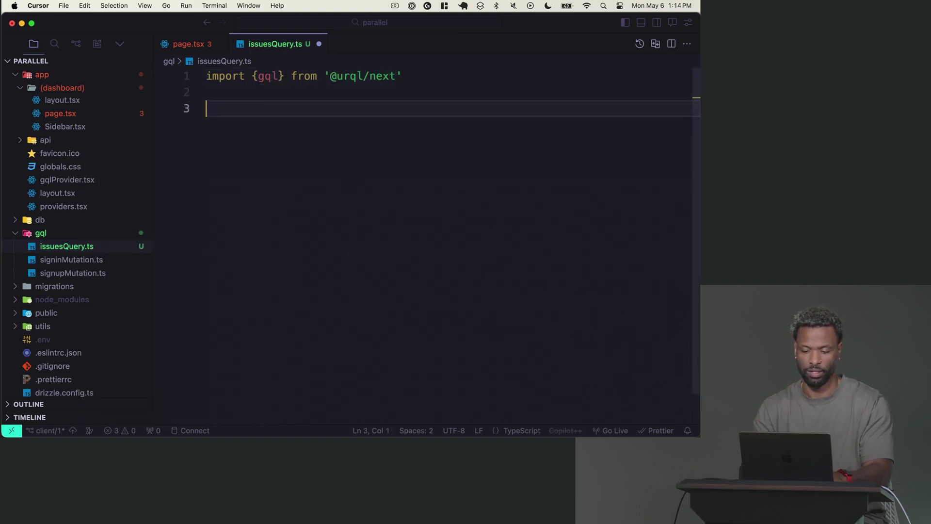
text(export const )
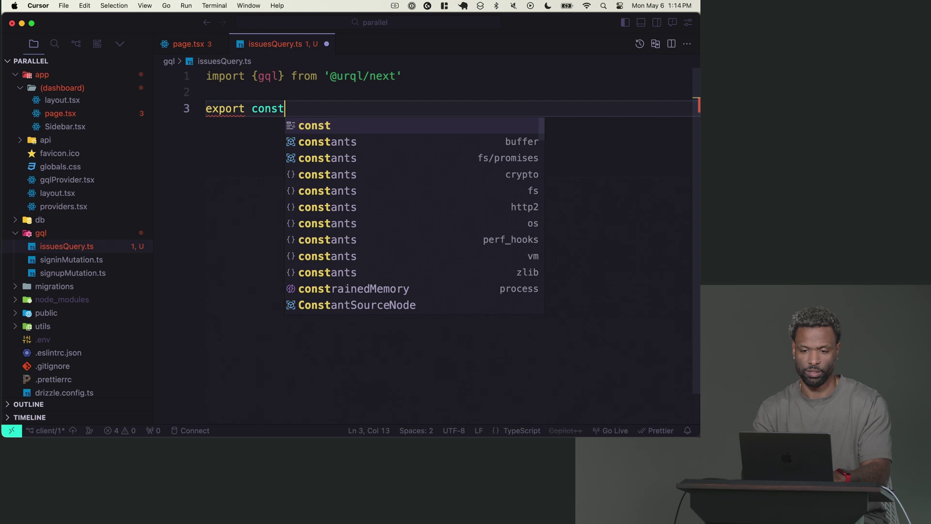
text(Issue)
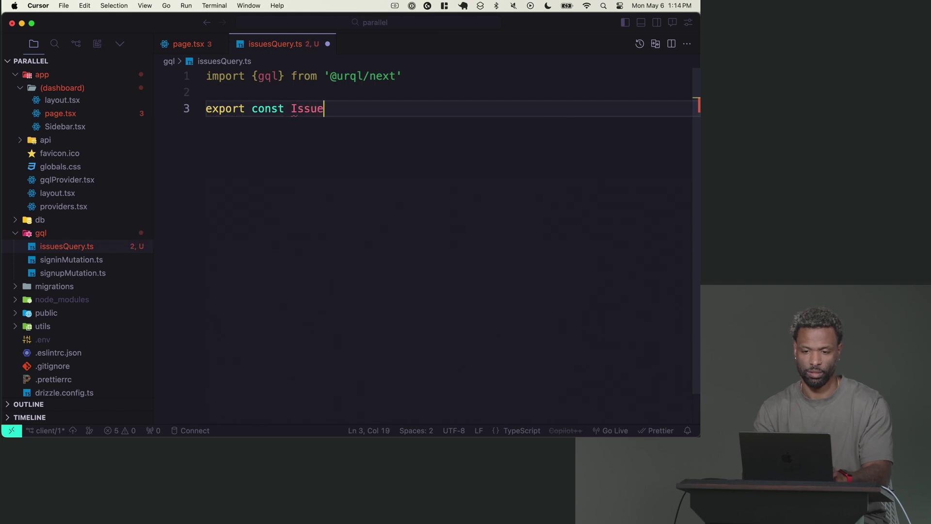
text(sQuery = )
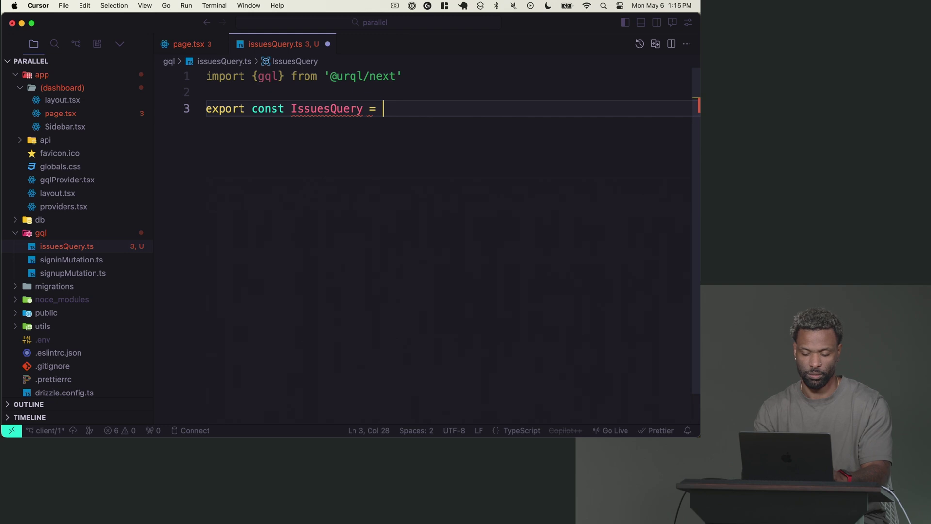
text(gql`)
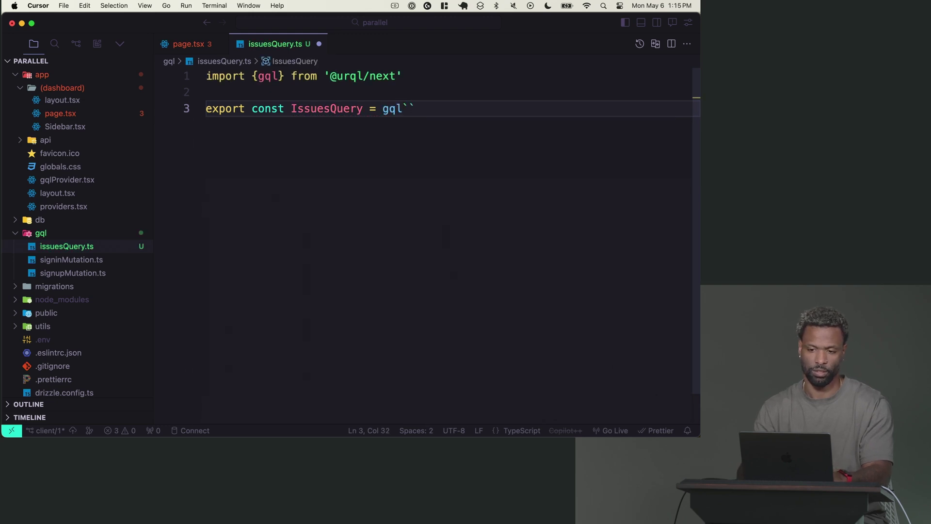
Paste the IssuesQuery block requesting content, id, name and status, and save the file.
key(Return)
text(query IssuesQuery {     issues {       content       id       name       status     }   })
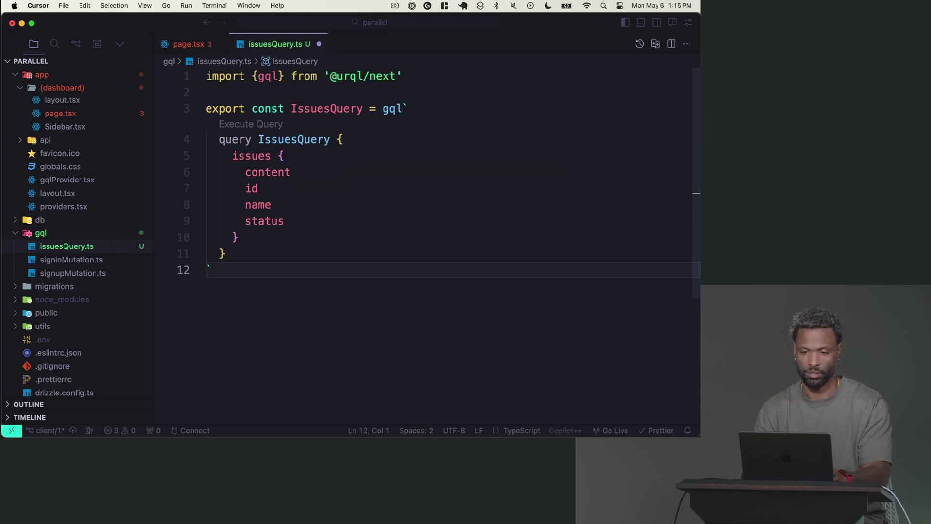
key(super+s)
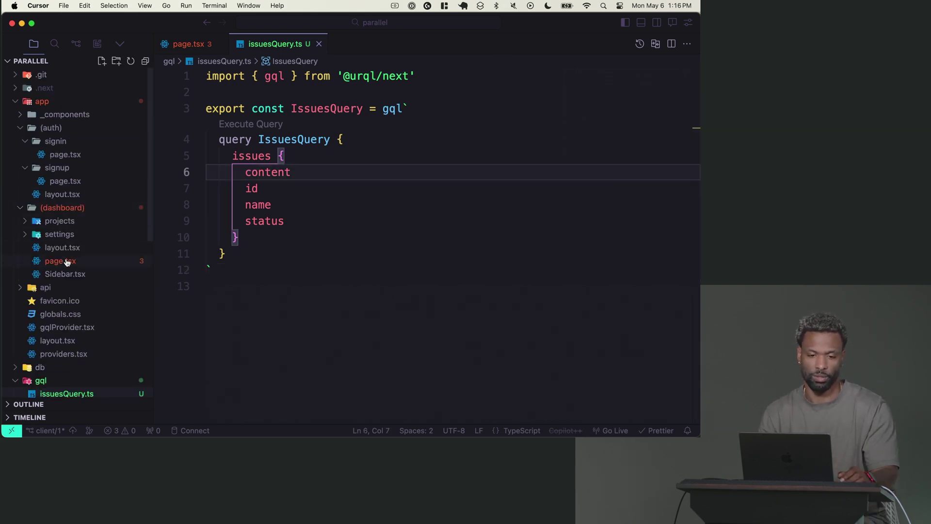
In dashboard page.tsx, auto-import IssuesQuery from '@/gql/issuesQuery' below the existing imports.
click(66, 262)
scroll(418, 195, up, 1)
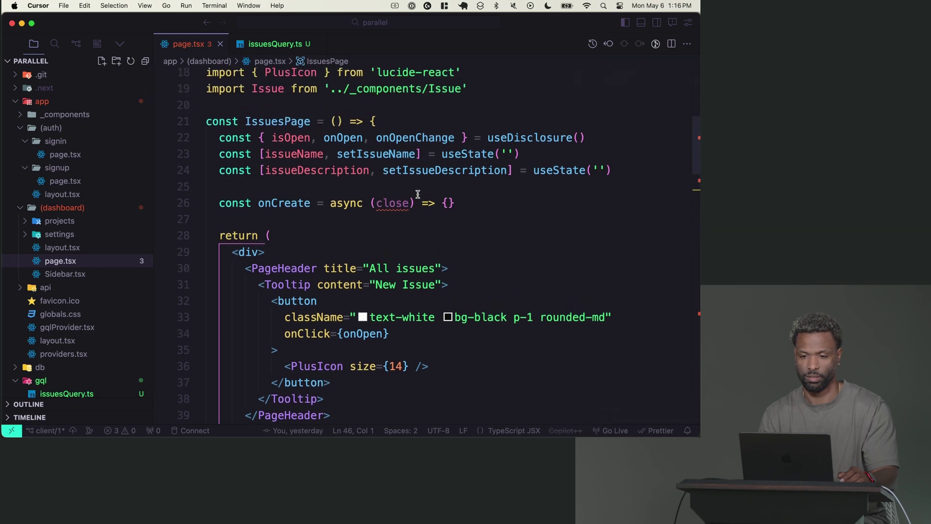
scroll(418, 194, up, 1)
scroll(417, 194, up, 1)
scroll(418, 194, up, 1)
scroll(417, 194, up, 1)
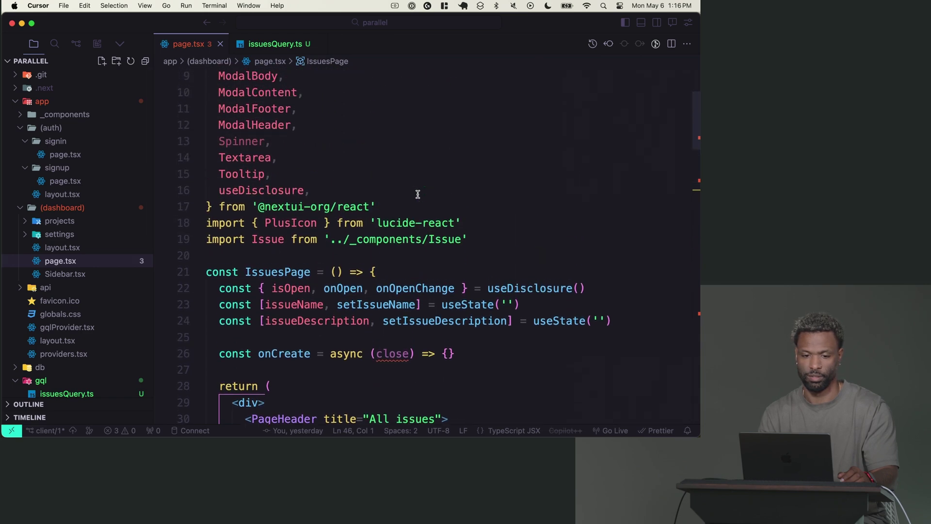
scroll(418, 195, down, 2)
click(481, 190)
key(Return)
text(import )
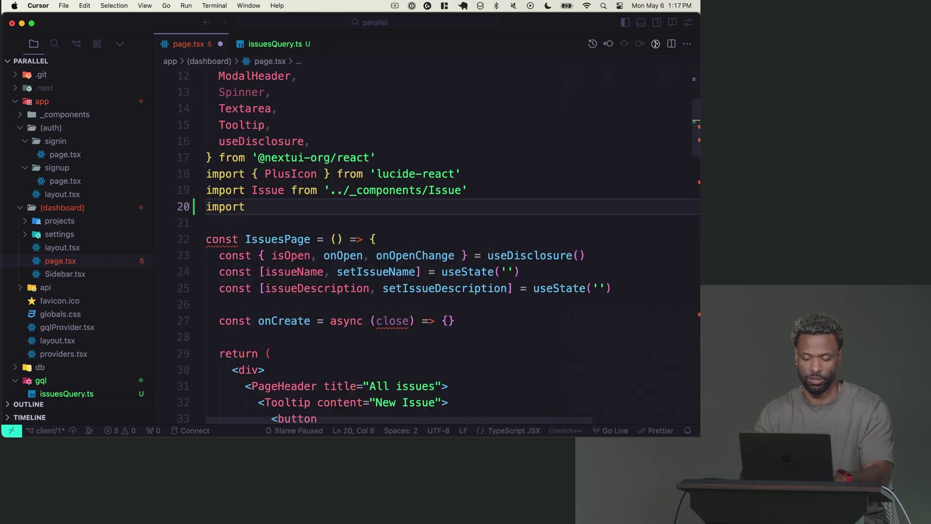
text({} frp,)
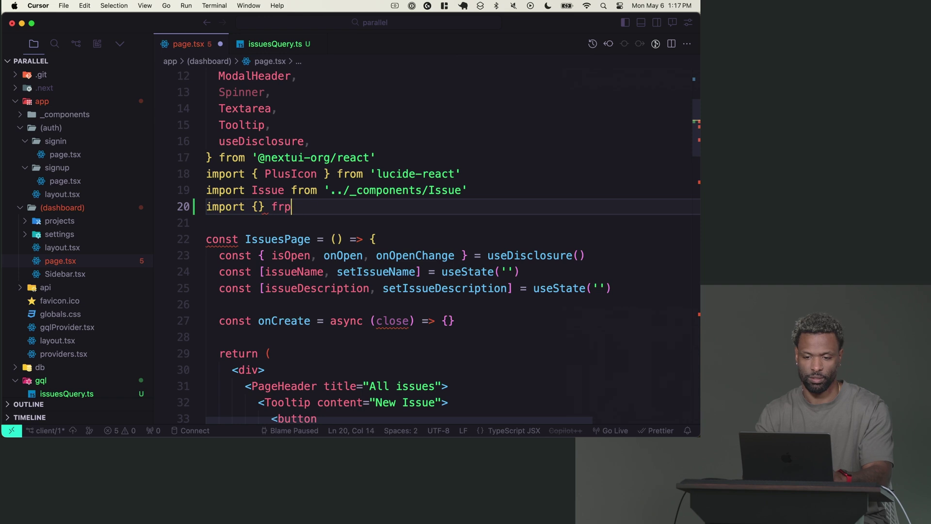
key(super+BackSpace)
text(ssu)
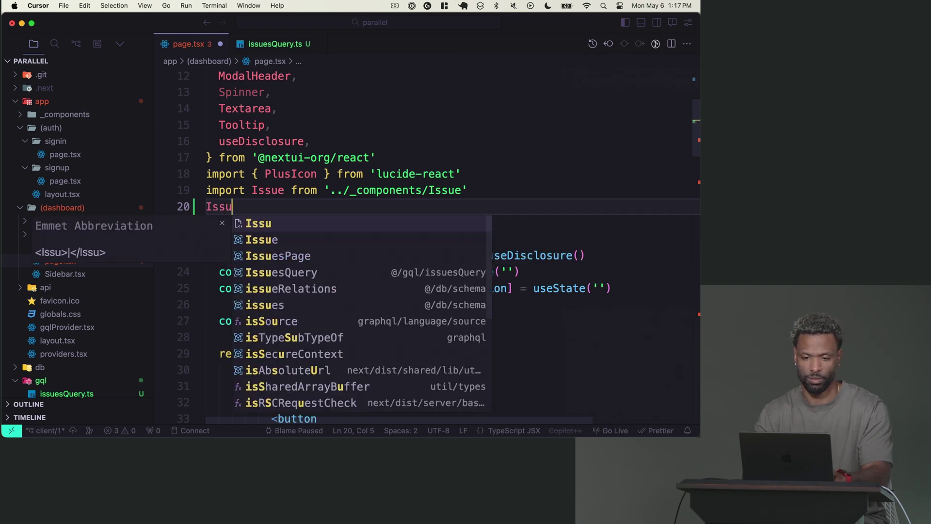
text(es)
key(Down)
key(Down)
key(Return)
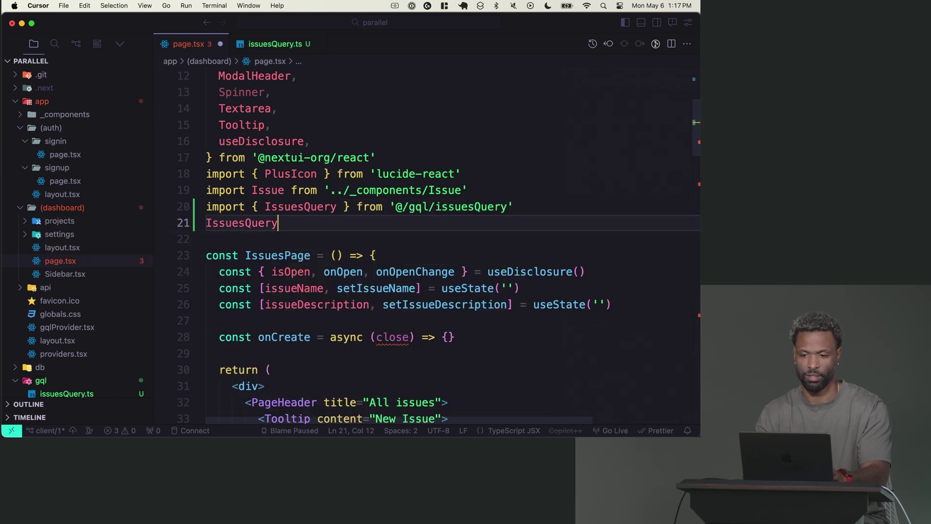
key(super+BackSpace)
key(Down)
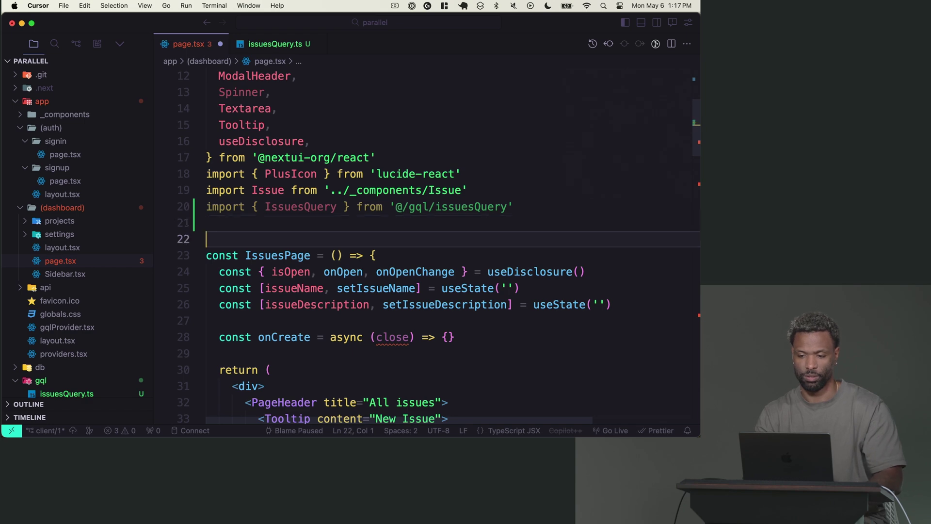
key(Down)
key(Down)
key(Down)
key(Down)
text(x)
key(super+Right)
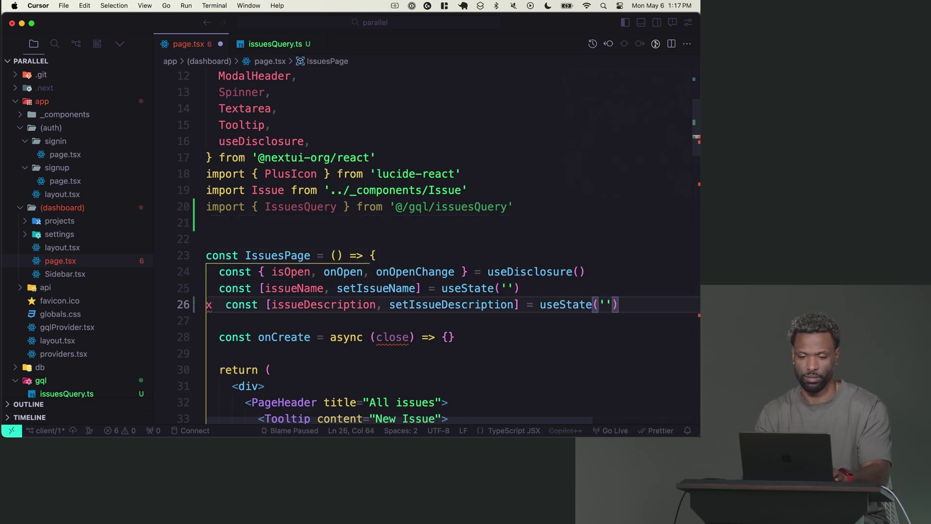
Add a line after the useState calls that calls useQuery with IssuesQuery.
key(super+z)
key(super+Right)
key(Return)
text(cons)
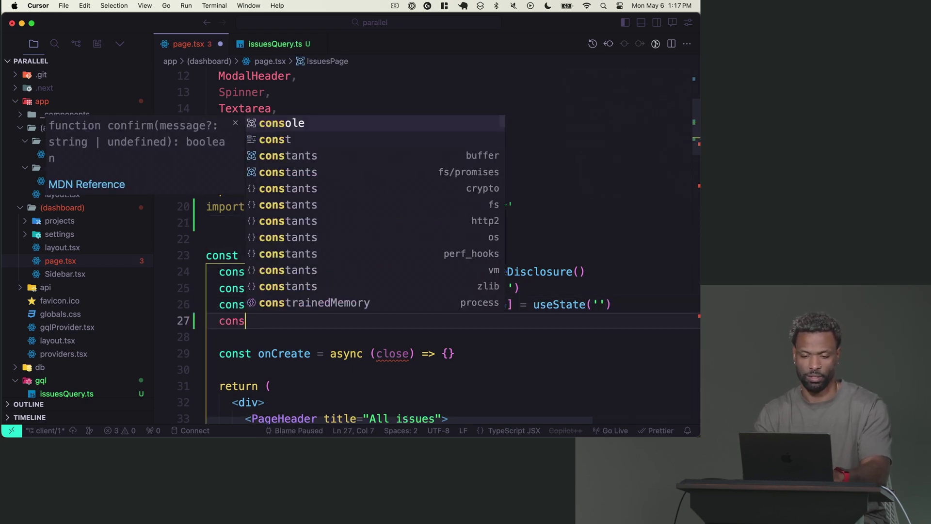
text(t [] = )
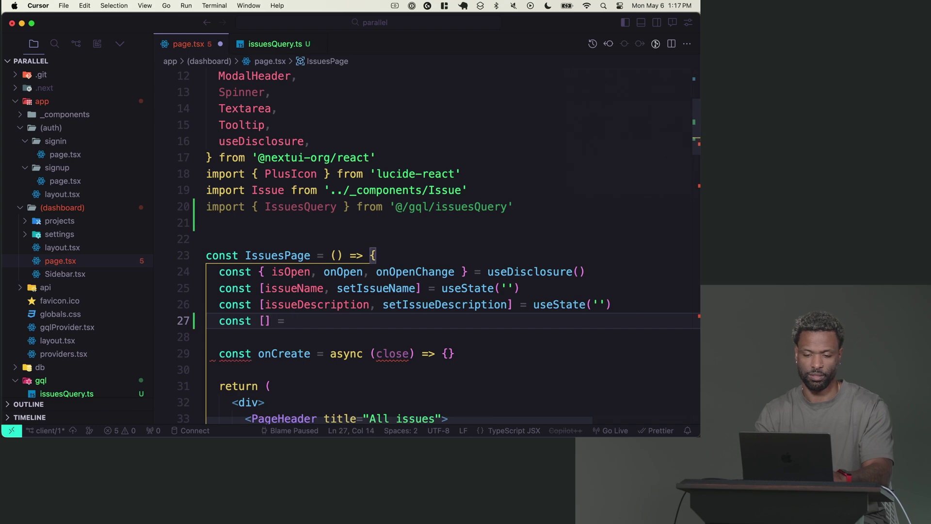
text(useQ)
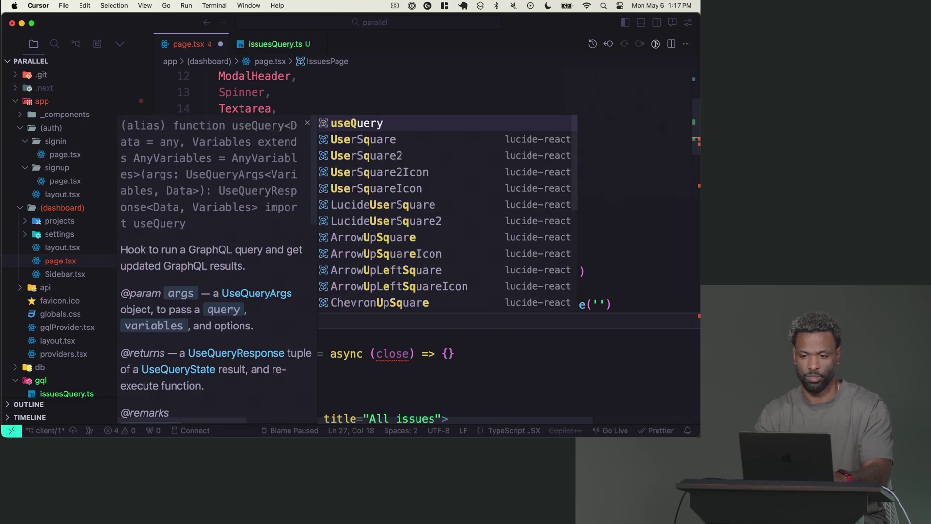
key(Return)
text(()
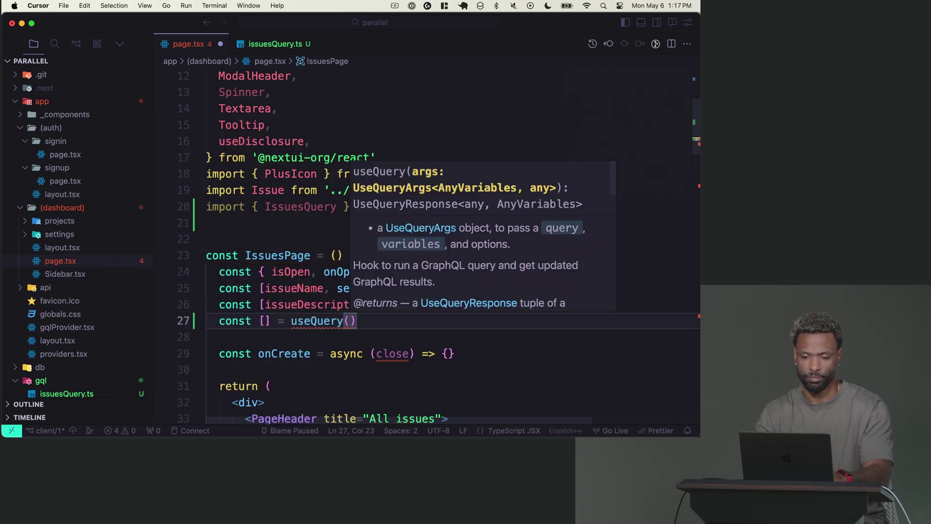
text(Is)
key(Down)
key(Return)
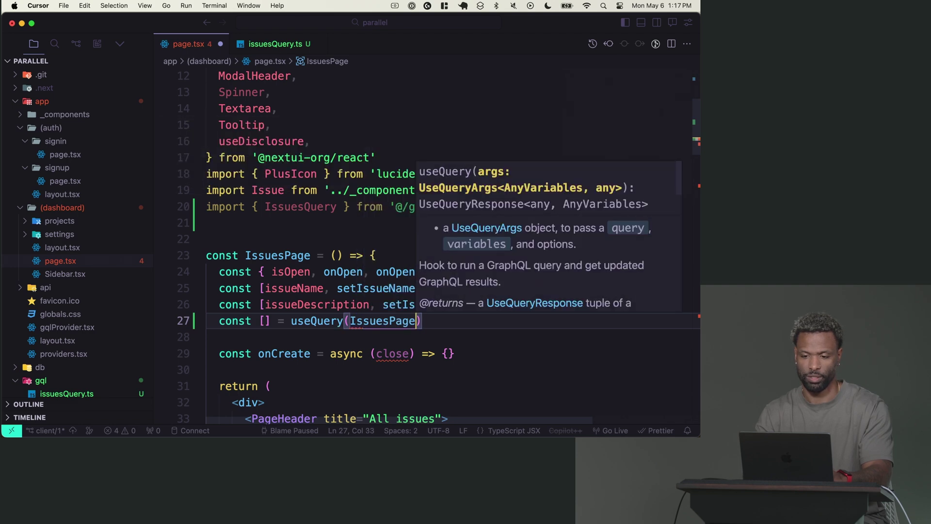
key(alt+BackSpace)
text(Iss)
key(Down)
key(Down)
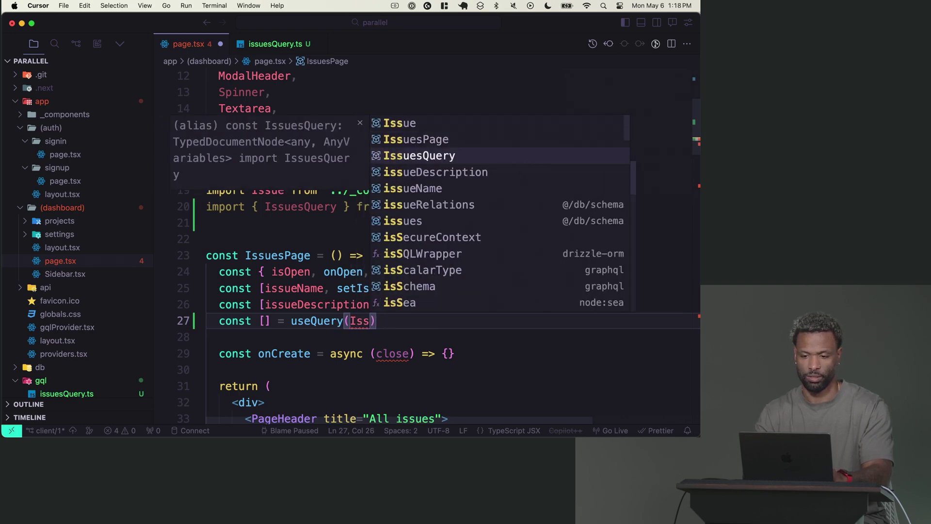
key(Return)
key(alt+Left)
key(alt+Left)
key(alt+Left)
key(Right)
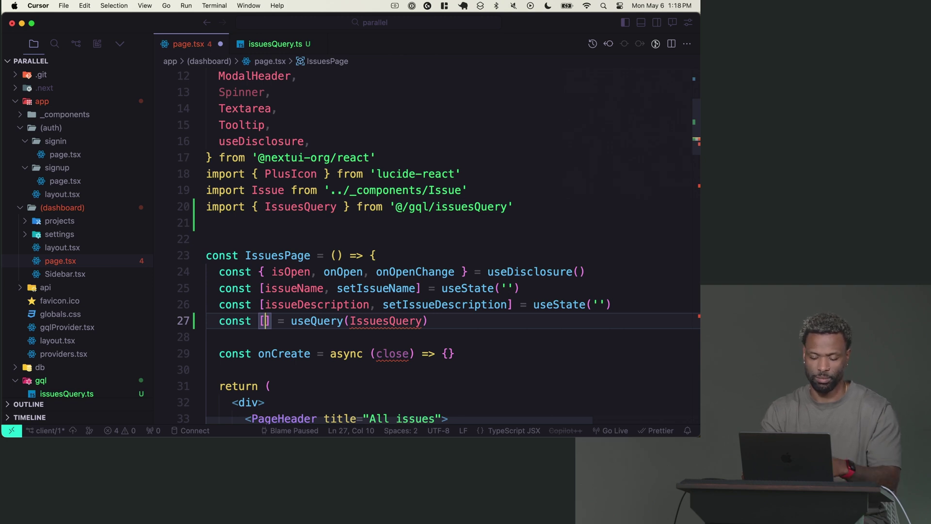
text({}, )
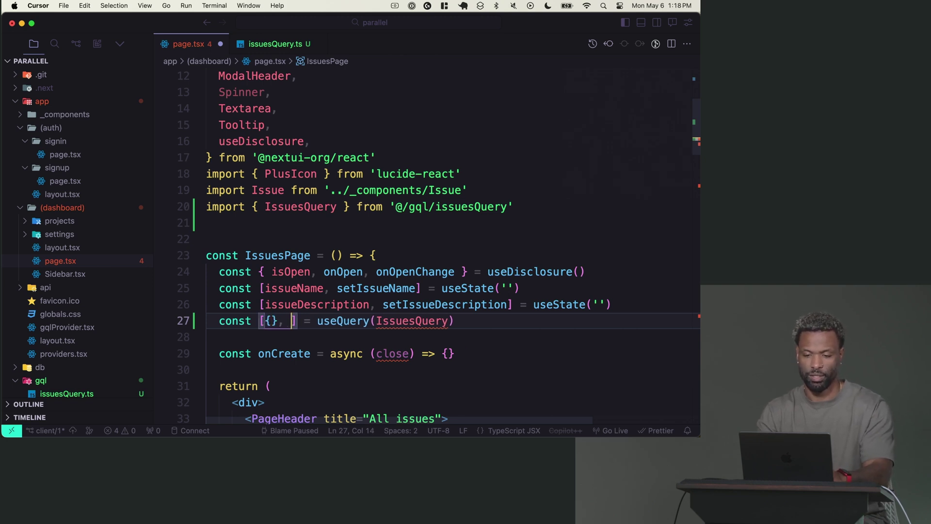
text(replca)
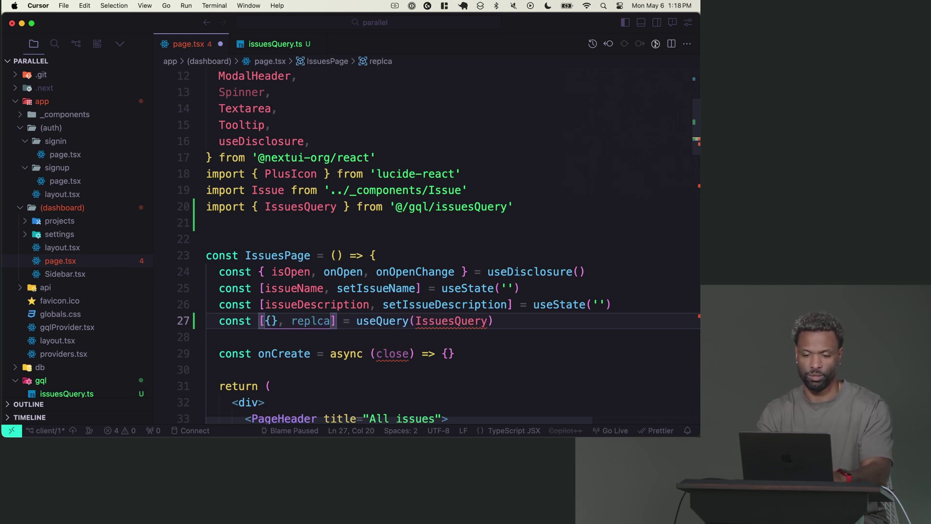
Name the second destructured element 'replay' and restore IssuesQuery as the query value.
key(BackSpace)
key(BackSpace)
key(BackSpace)
text(la)
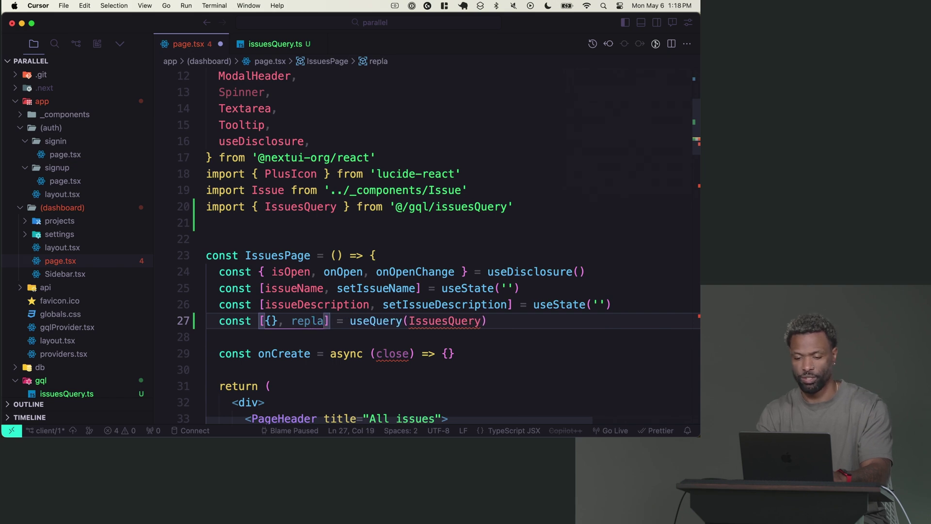
text(y)
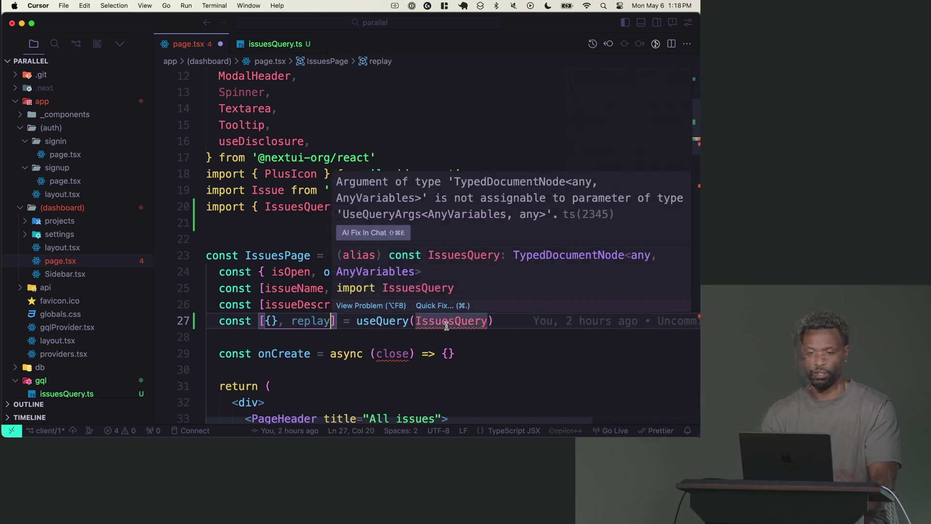
mouse_move(451, 321)
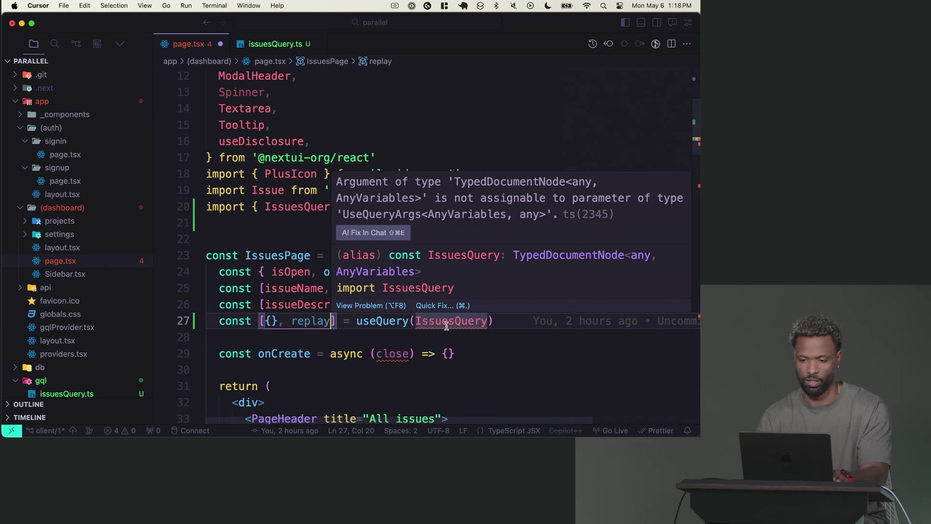
double_click(447, 324)
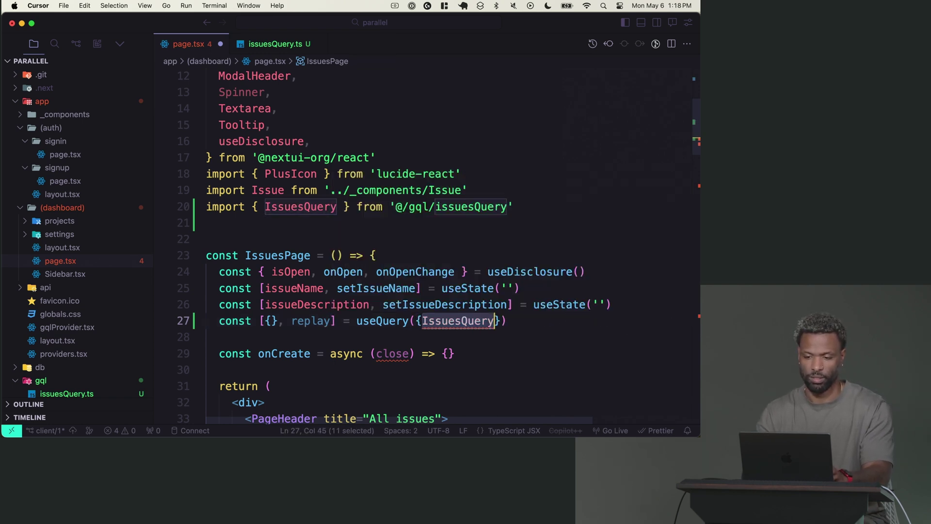
text({query)
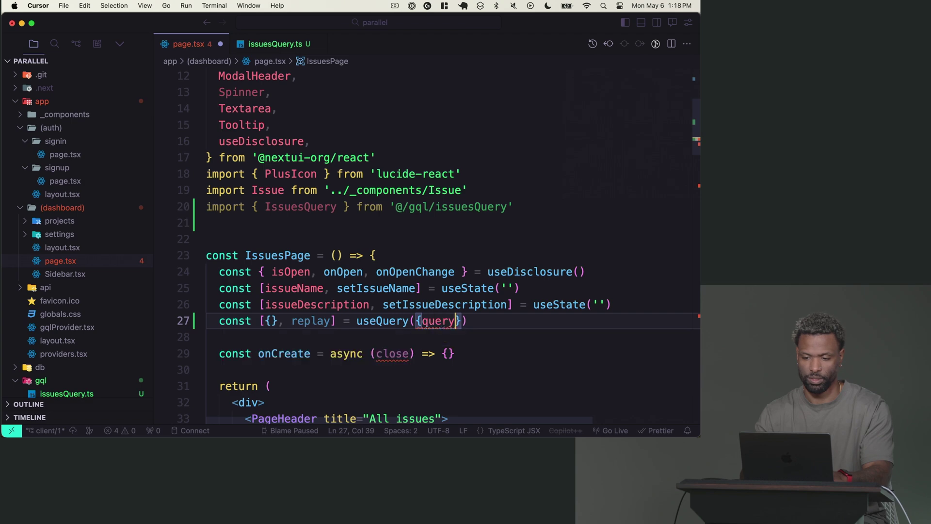
text(:)
text(query IssuesQuery {   issues {     content     id     name     status   } })
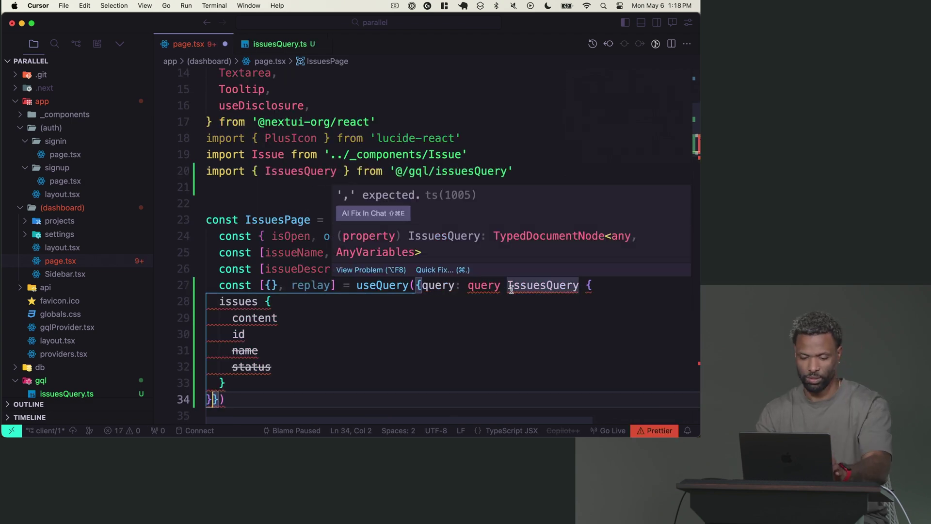
key(cmd+z)
text(Iss)
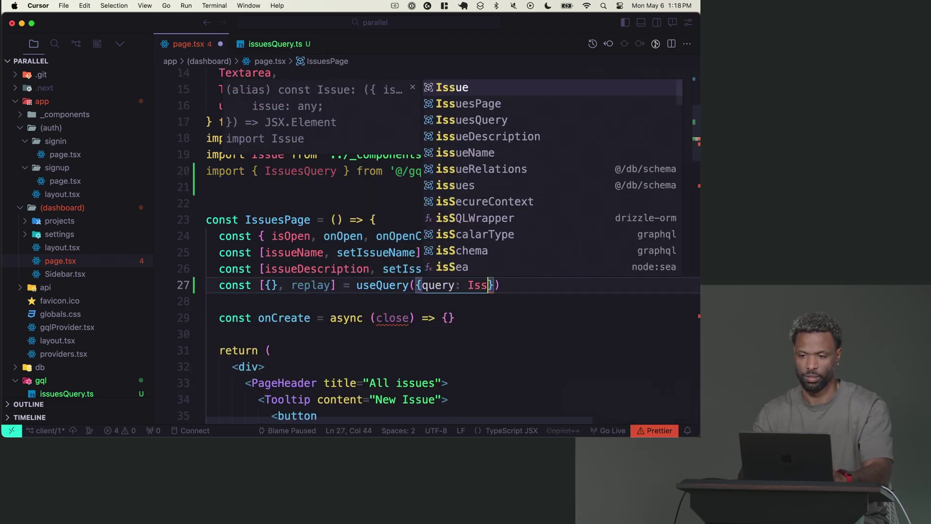
key(Down)
key(Down)
key(Return)
click(521, 328)
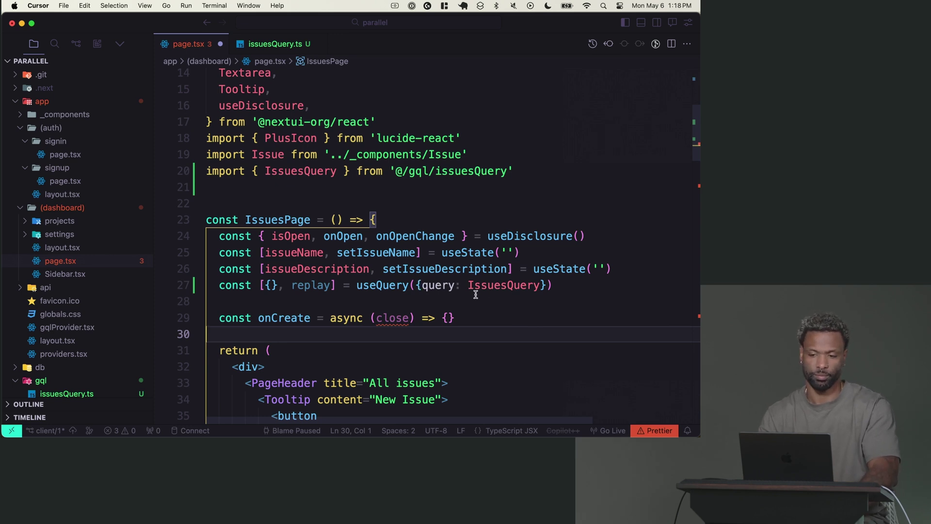
click(509, 285)
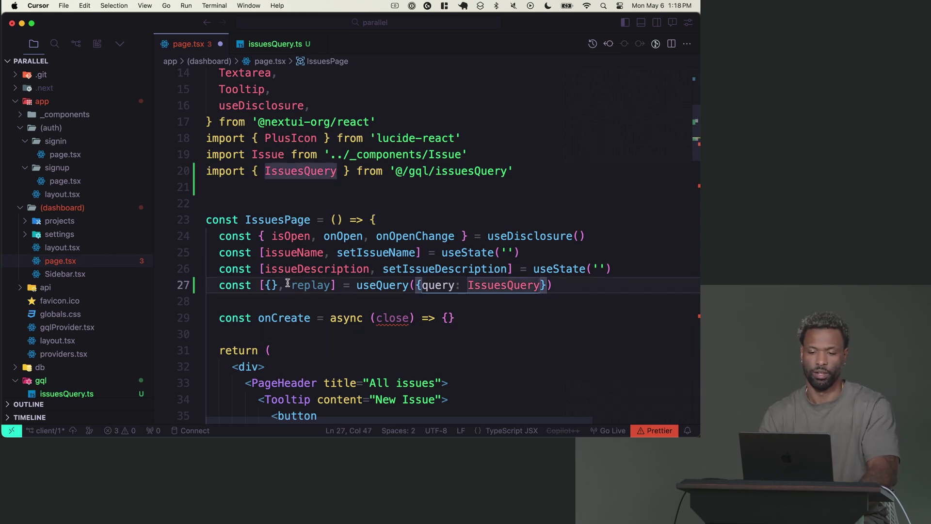
double_click(320, 285)
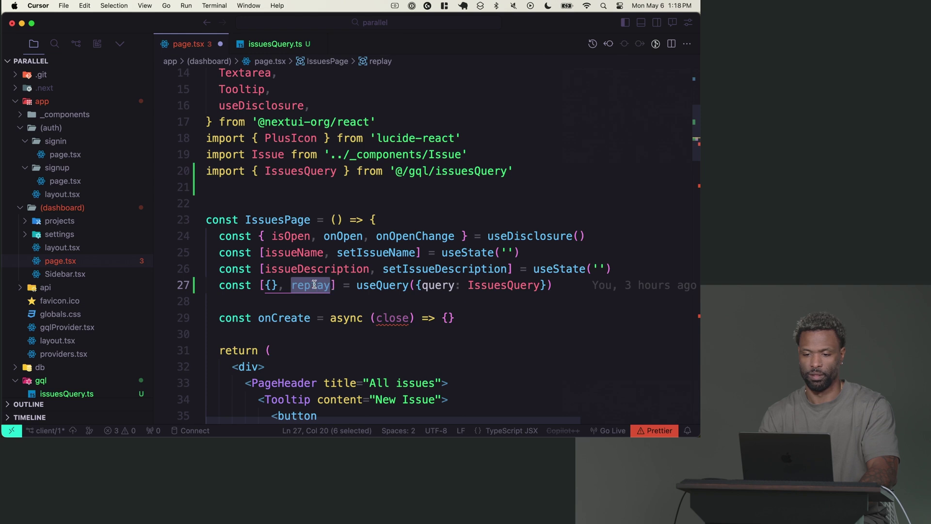
click(304, 286)
mouse_move(312, 286)
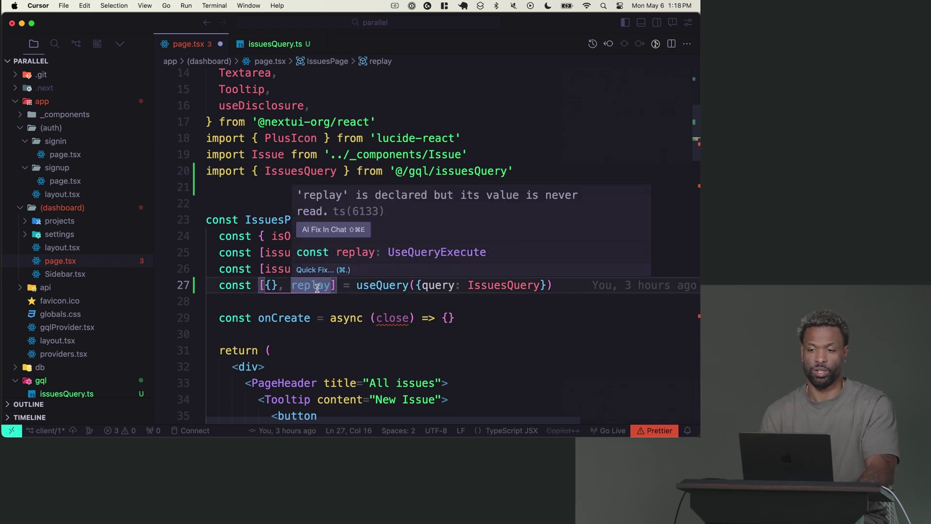
click(357, 287)
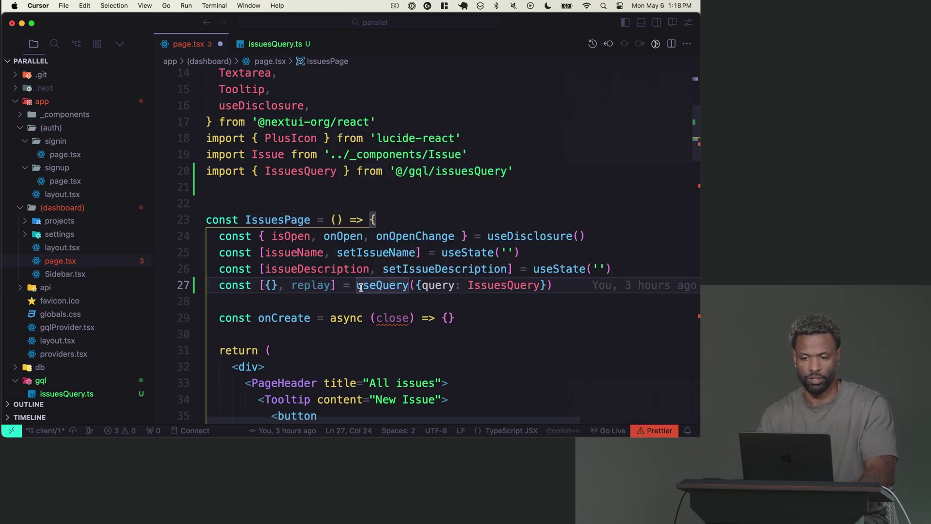
drag(357, 287, 552, 289)
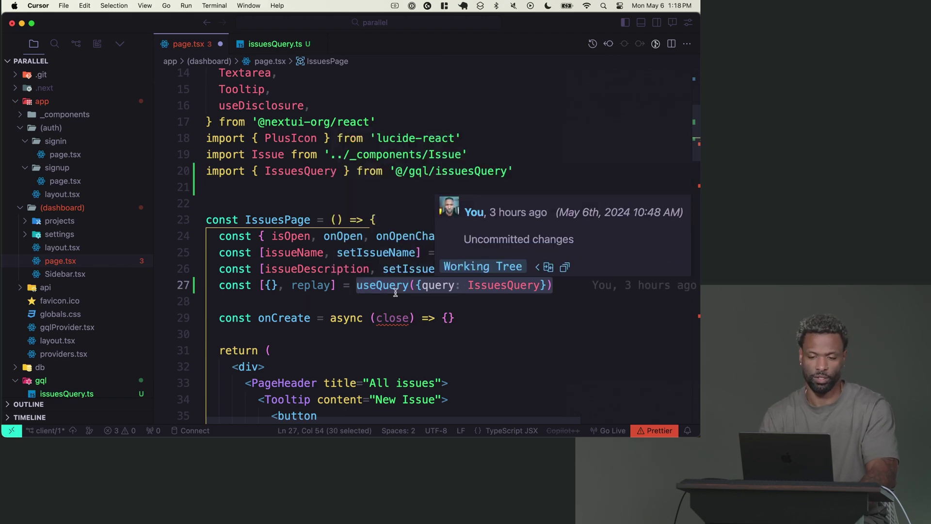
click(416, 288)
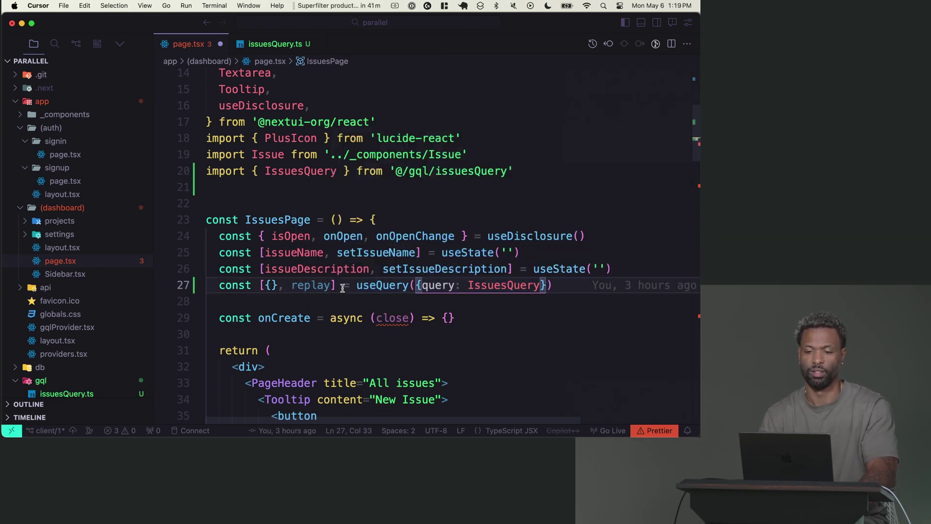
mouse_move(371, 285)
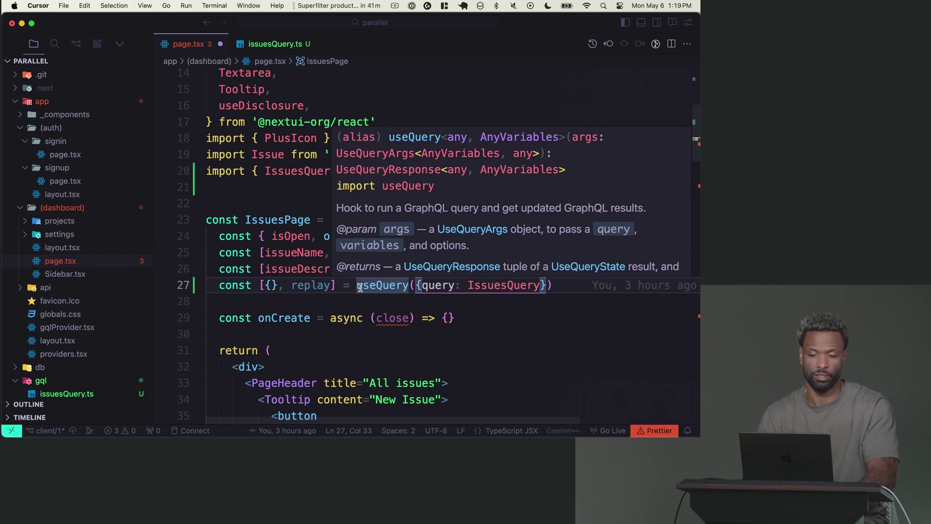
click(309, 284)
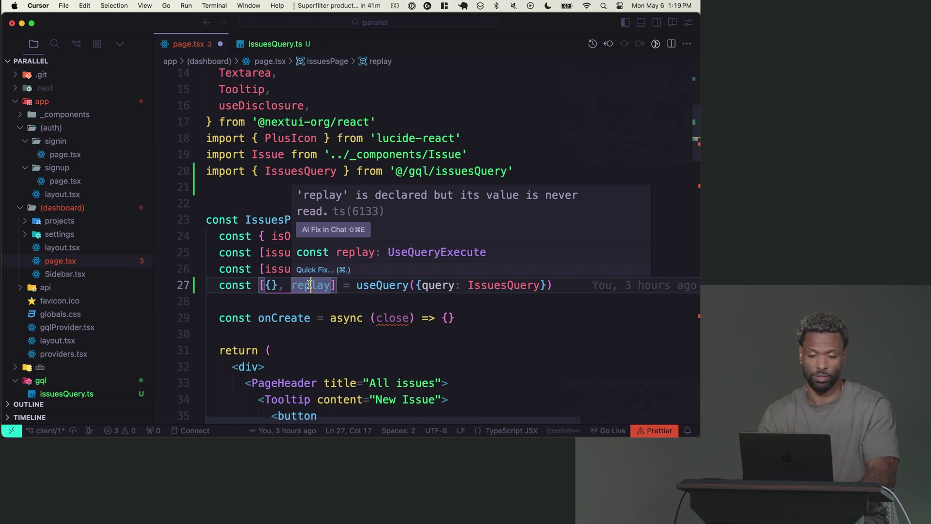
click(271, 284)
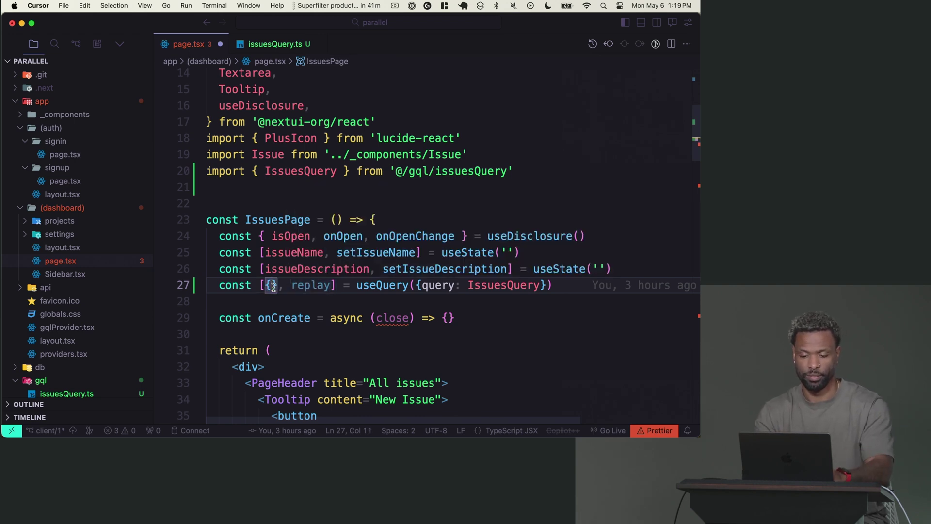
text(d)
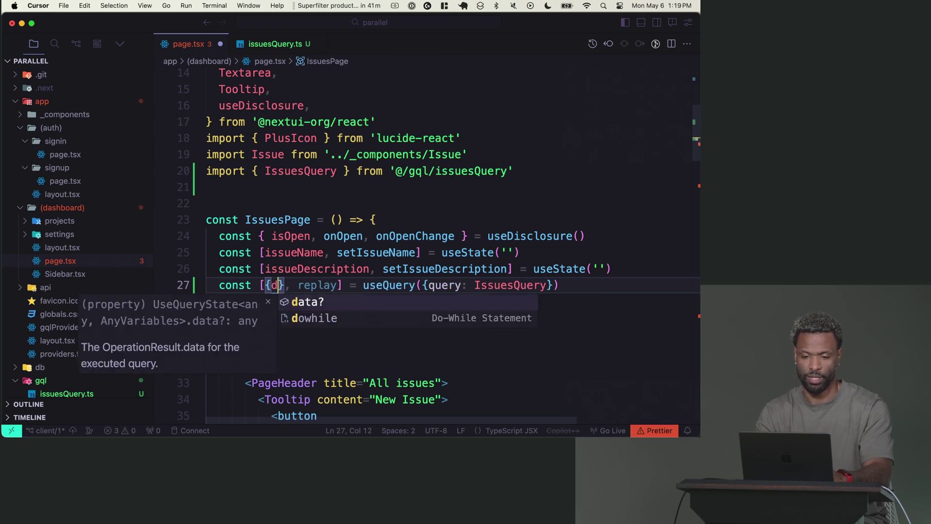
Fill the useQuery braces with data, error and fetching, then save so Prettier formats page.tsx.
key(Tab)
text(, e)
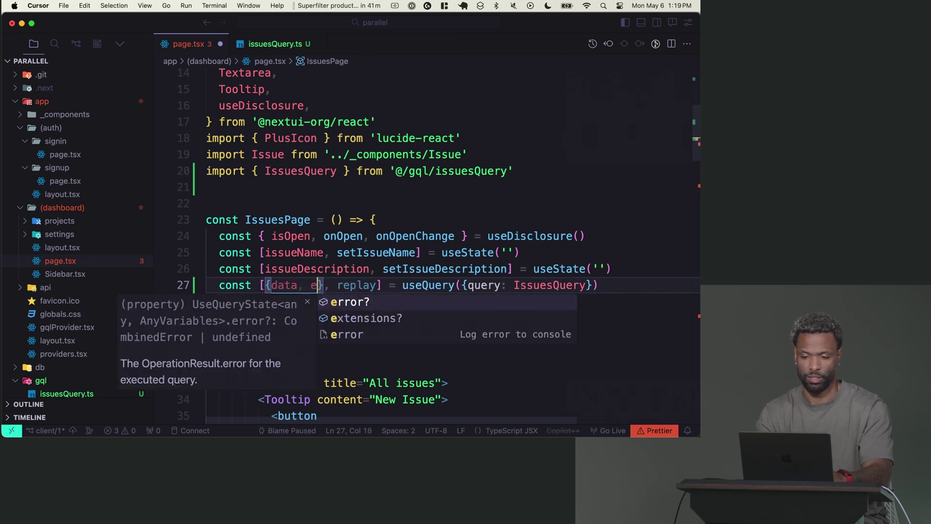
key(Tab)
text(, )
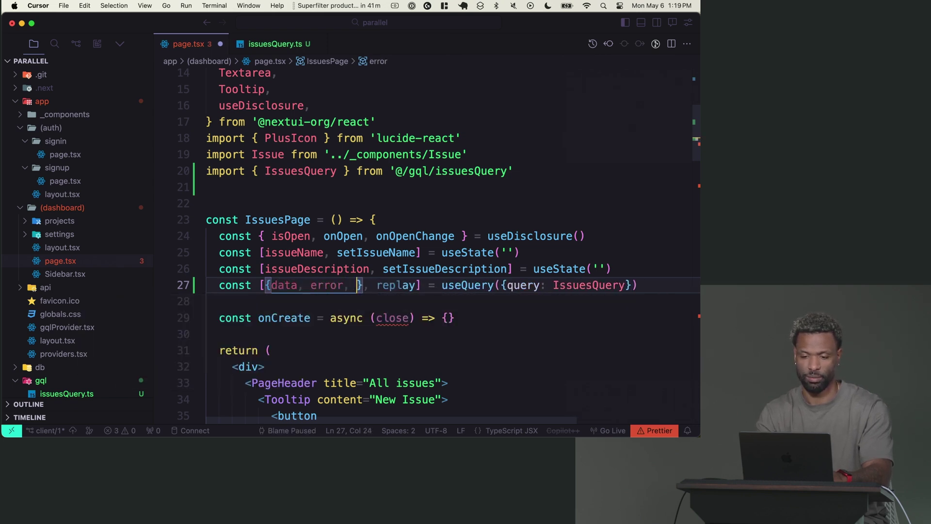
text(i)
key(BackSpace)
text(f)
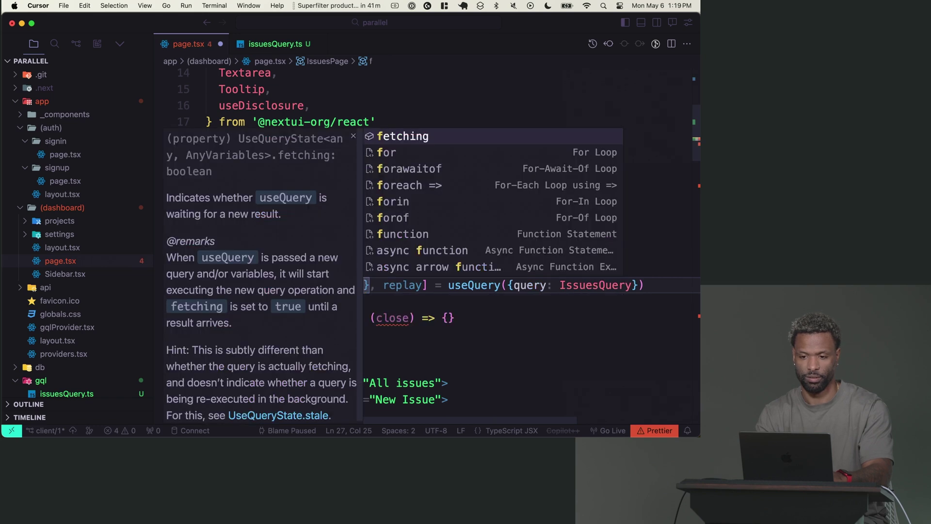
key(Tab)
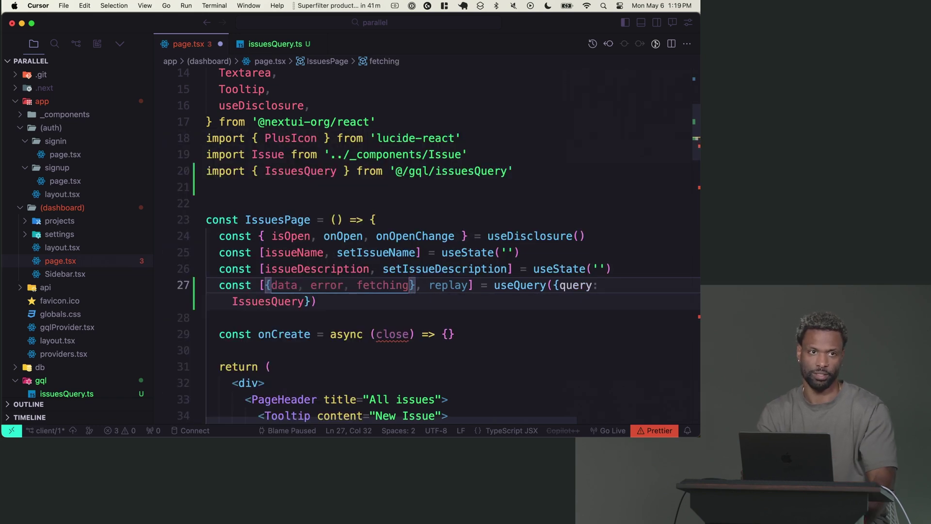
key(super+s)
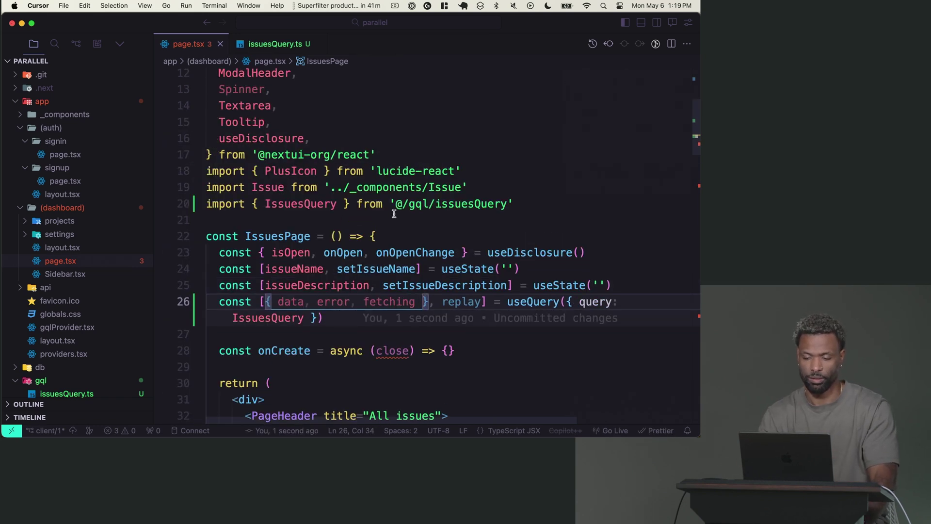
scroll(394, 213, down, 2)
scroll(393, 214, down, 1)
scroll(394, 213, down, 1)
scroll(394, 212, down, 1)
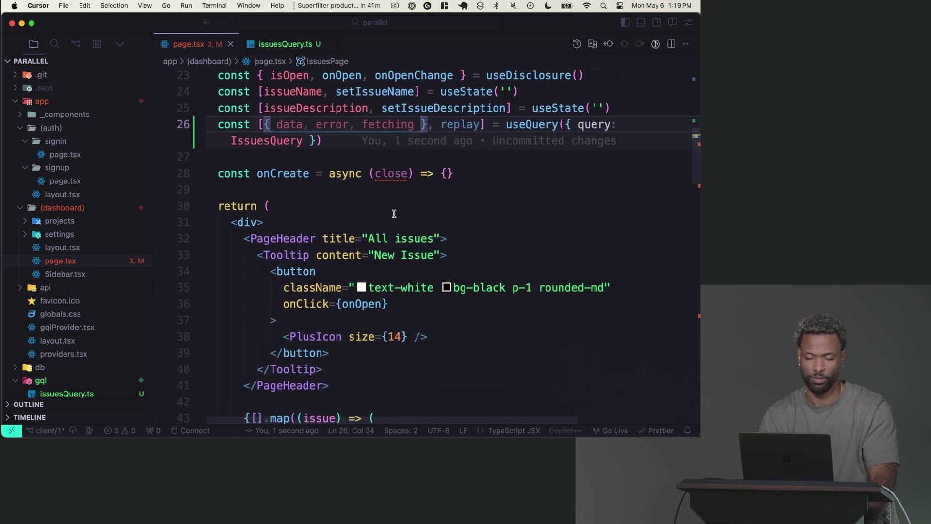
scroll(394, 213, down, 1)
scroll(394, 213, down, 1)
scroll(394, 214, down, 1)
scroll(394, 213, down, 1)
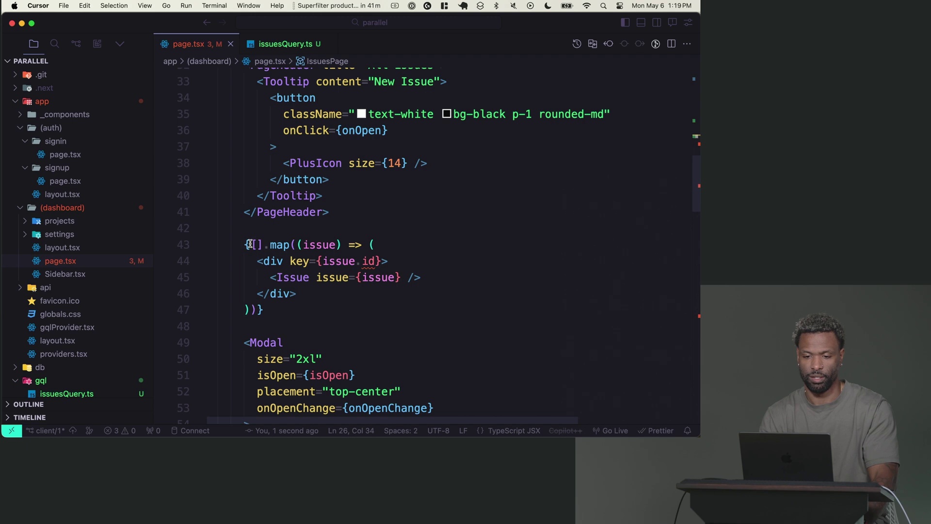
Add an indented {fetching && <Spinner />} on line 42, just below </PageHeader>.
drag(248, 244, 266, 245)
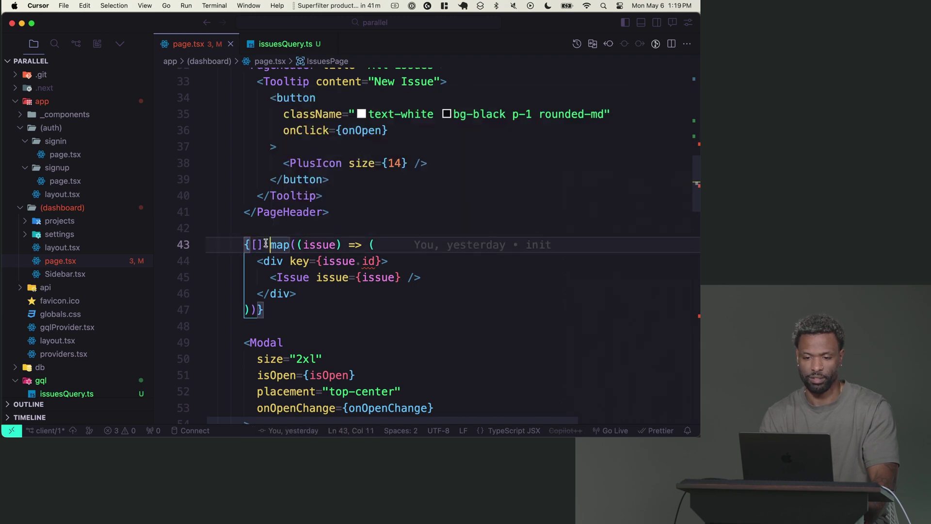
click(264, 245)
mouse_move(257, 245)
scroll(314, 232, up, 1)
scroll(315, 231, up, 1)
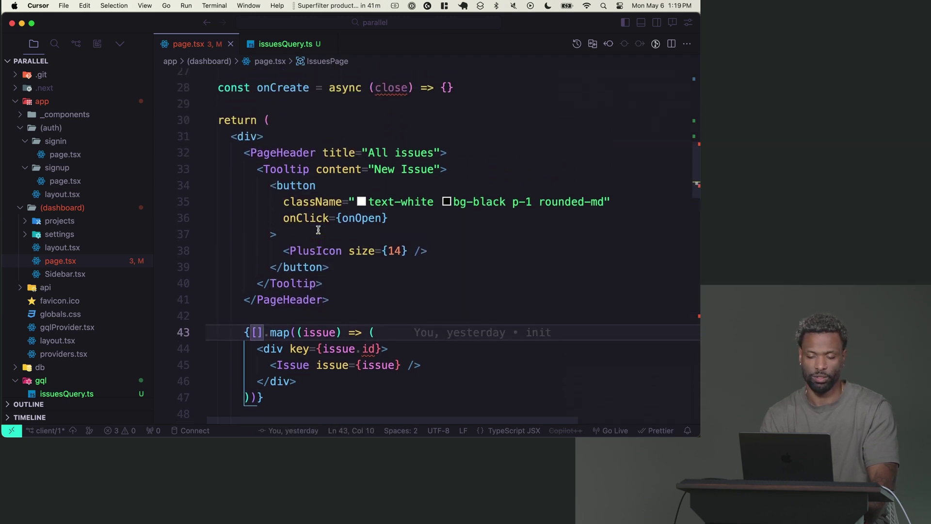
scroll(317, 231, up, 1)
scroll(318, 230, up, 1)
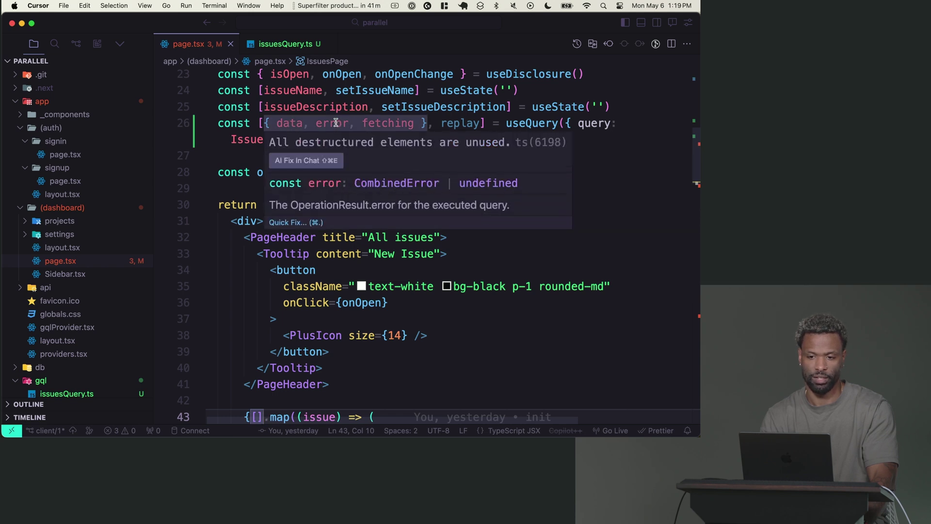
mouse_move(388, 123)
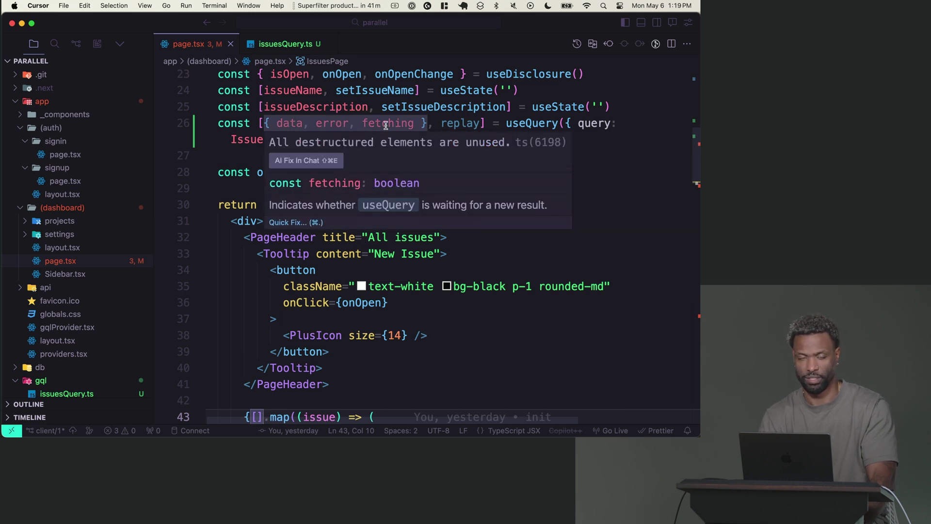
scroll(275, 284, down, 2)
click(276, 297)
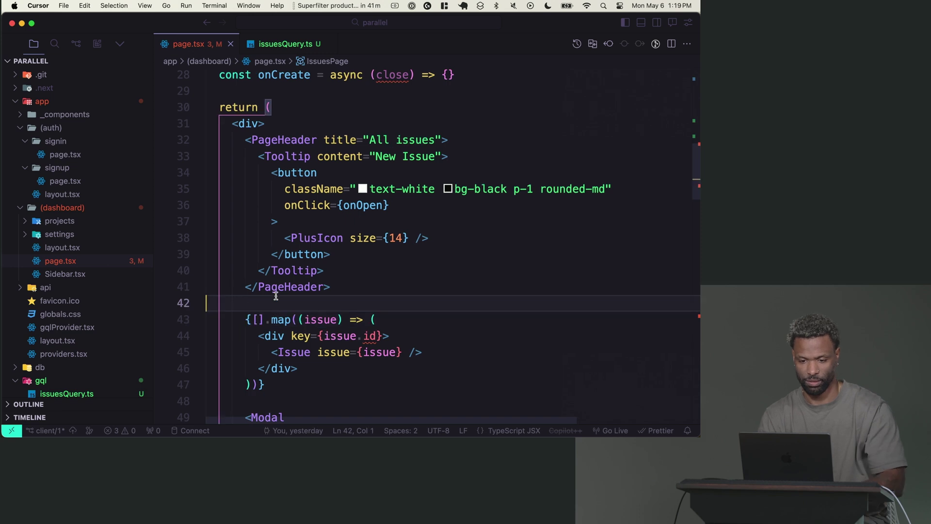
key(Tab)
key(Tab)
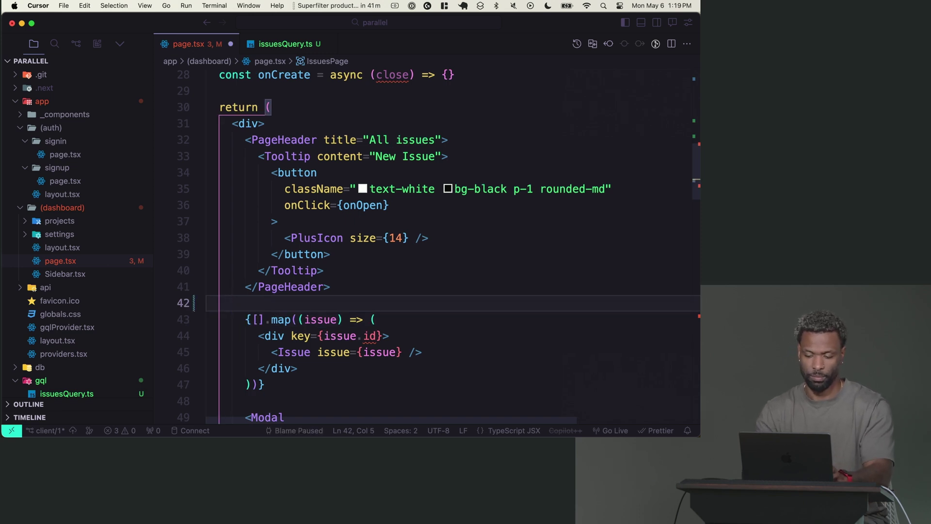
key(Tab)
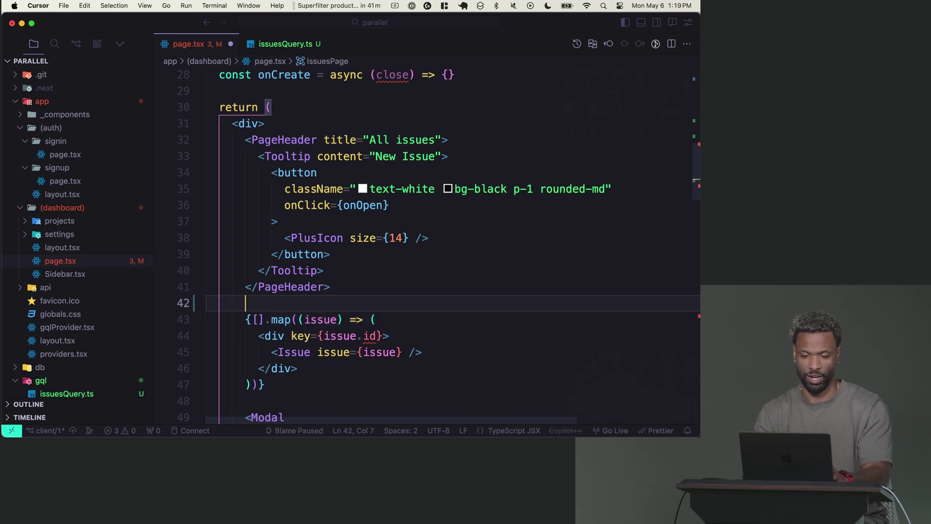
text({)
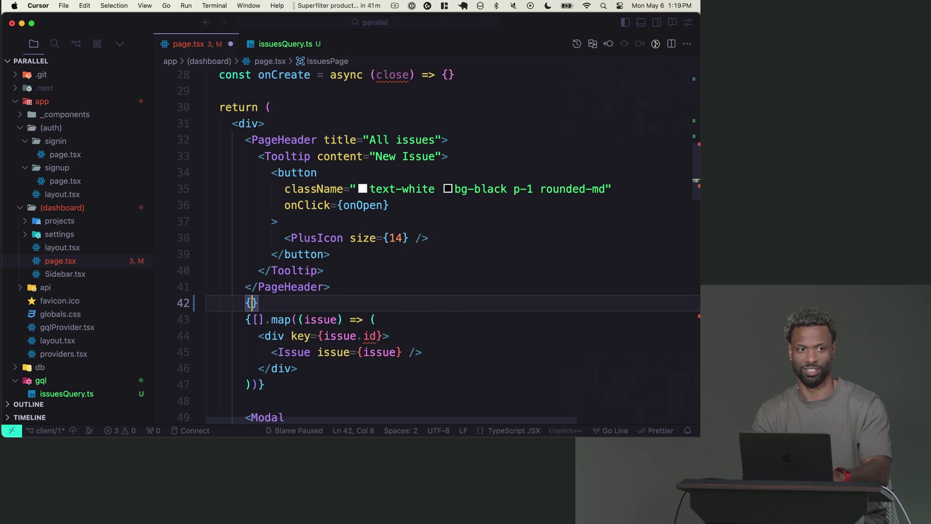
text(fe)
key(Return)
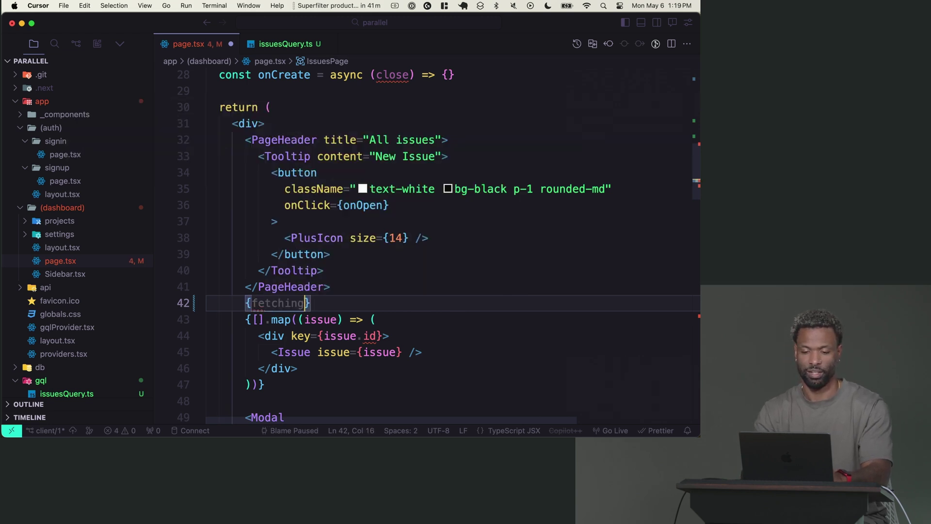
text(&& <)
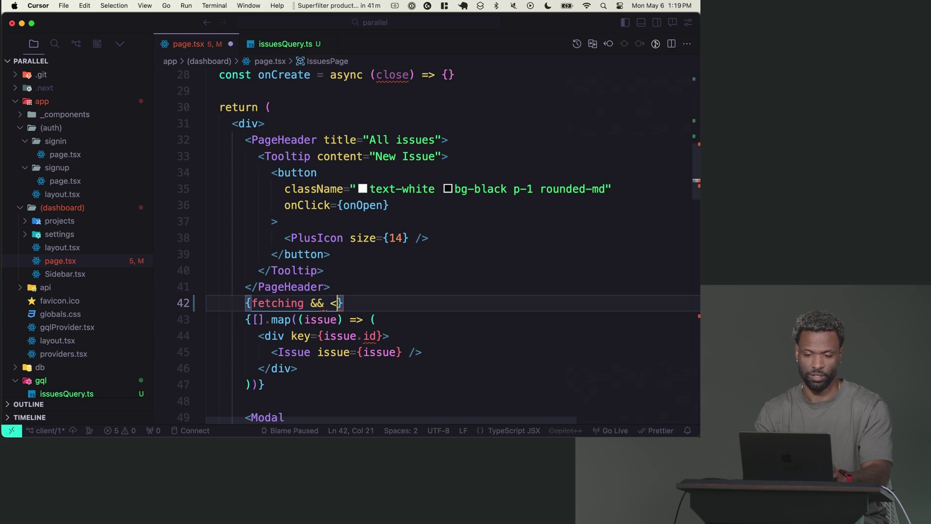
text(Spin)
key(Return)
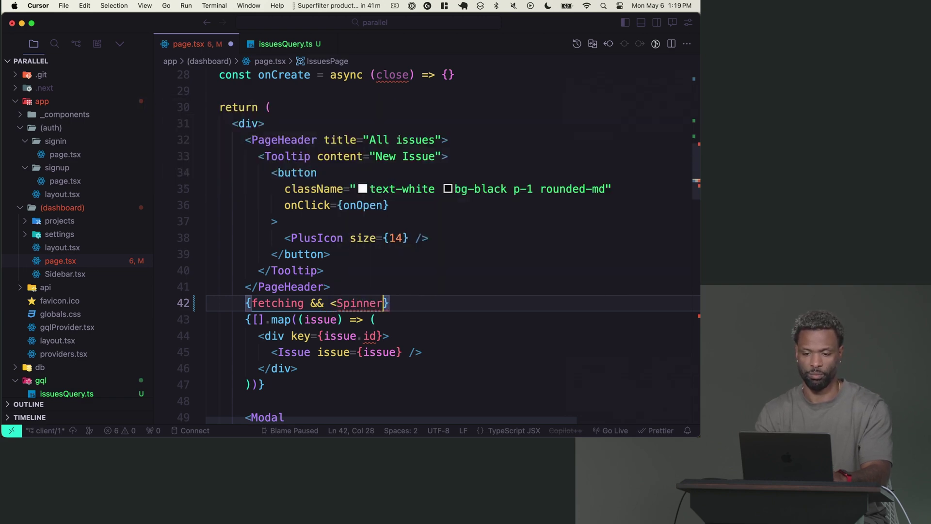
text(/>)
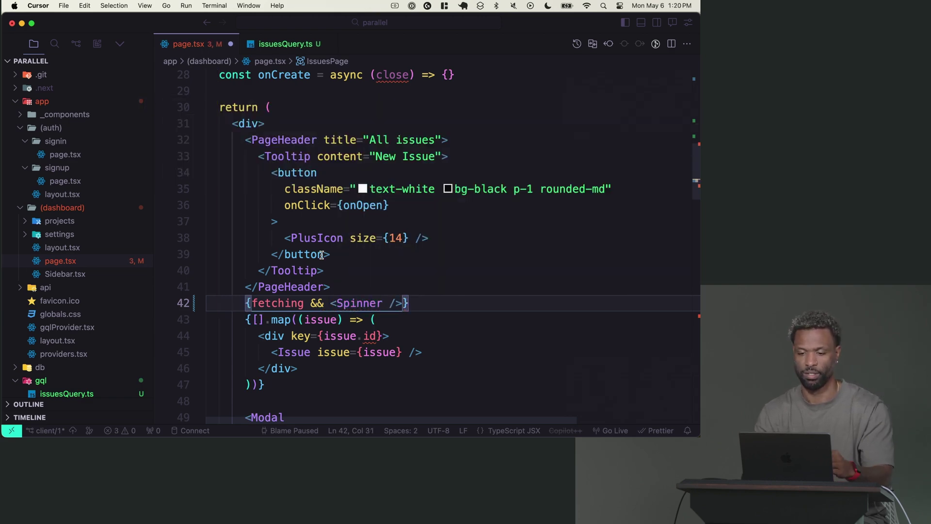
scroll(323, 252, up, 3)
scroll(322, 252, up, 7)
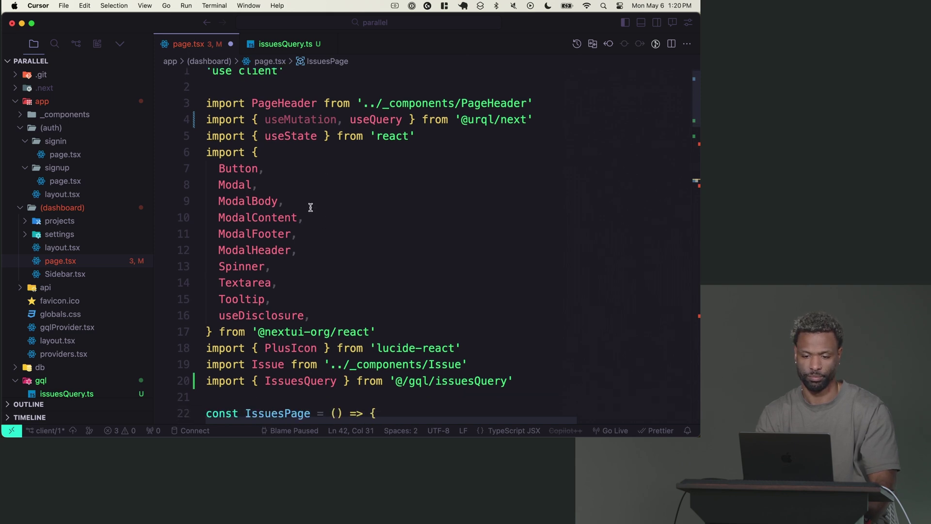
scroll(309, 208, down, 3)
scroll(292, 314, up, 1)
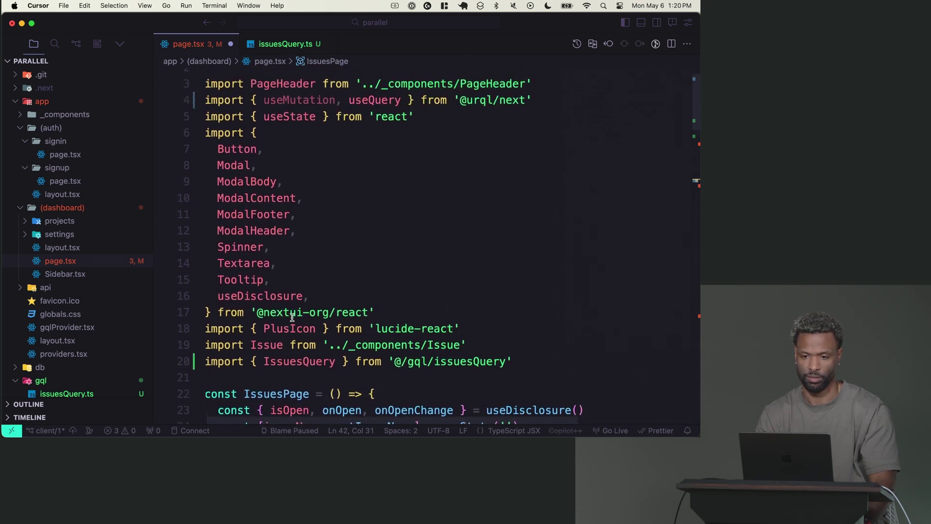
scroll(321, 230, down, 1)
double_click(256, 212)
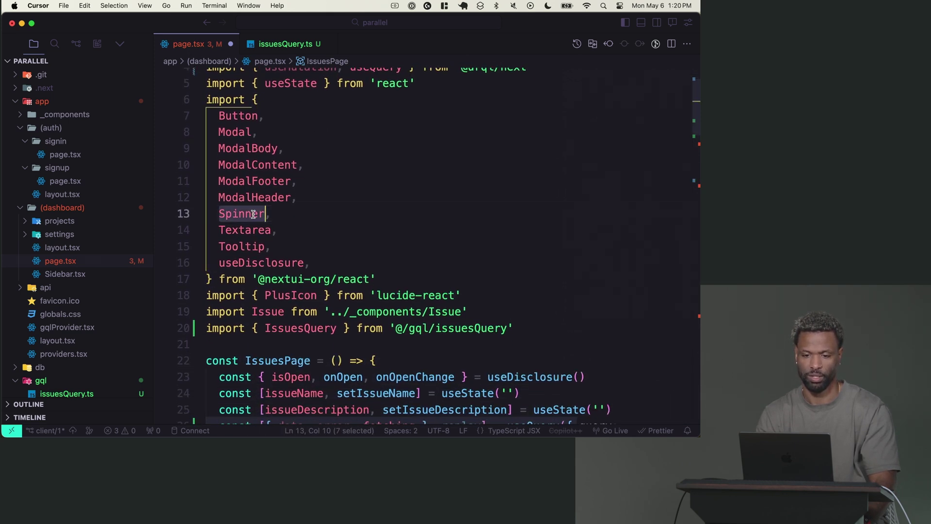
drag(260, 279, 376, 282)
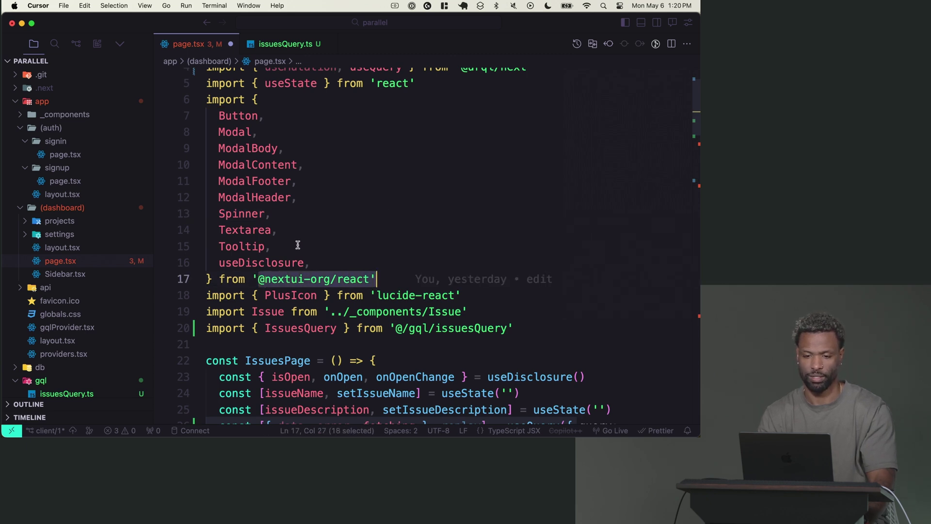
double_click(246, 211)
click(319, 242)
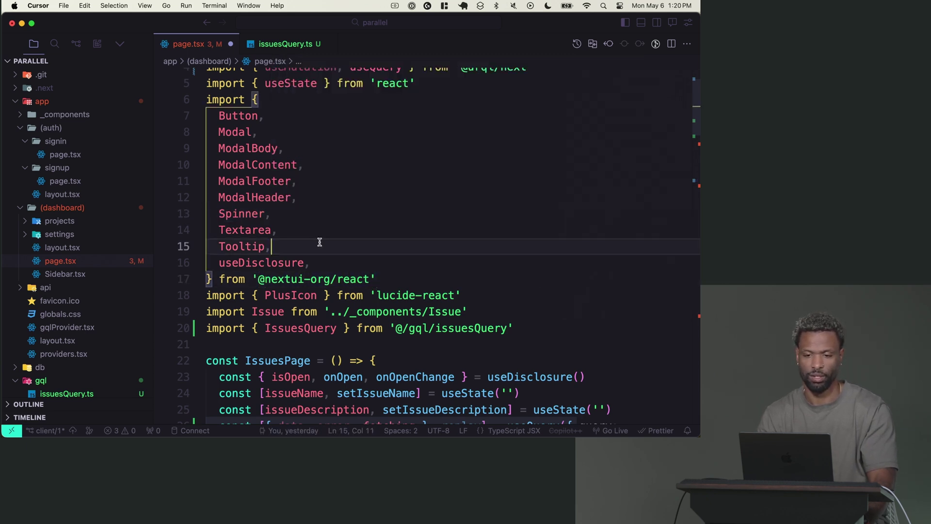
scroll(319, 242, down, 1)
scroll(319, 242, down, 1)
scroll(318, 242, down, 5)
scroll(318, 242, down, 4)
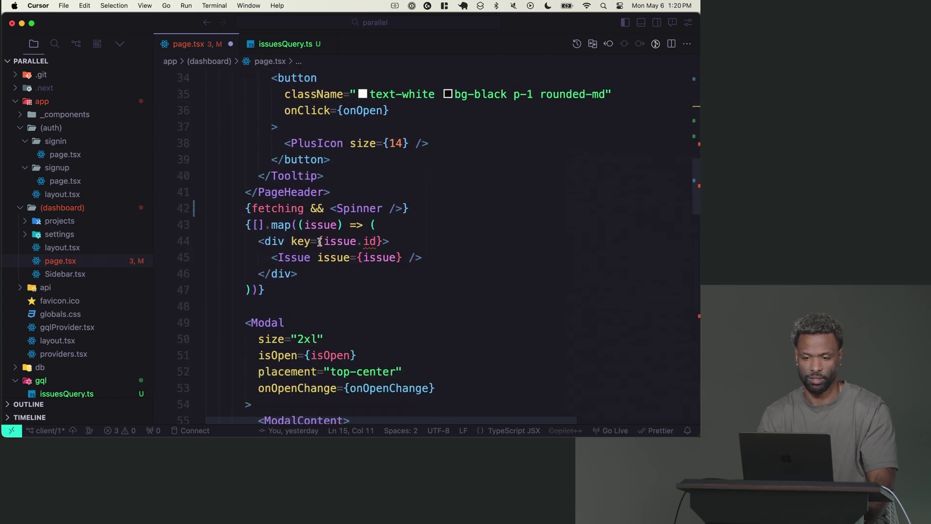
scroll(319, 243, down, 1)
click(333, 193)
text(<)
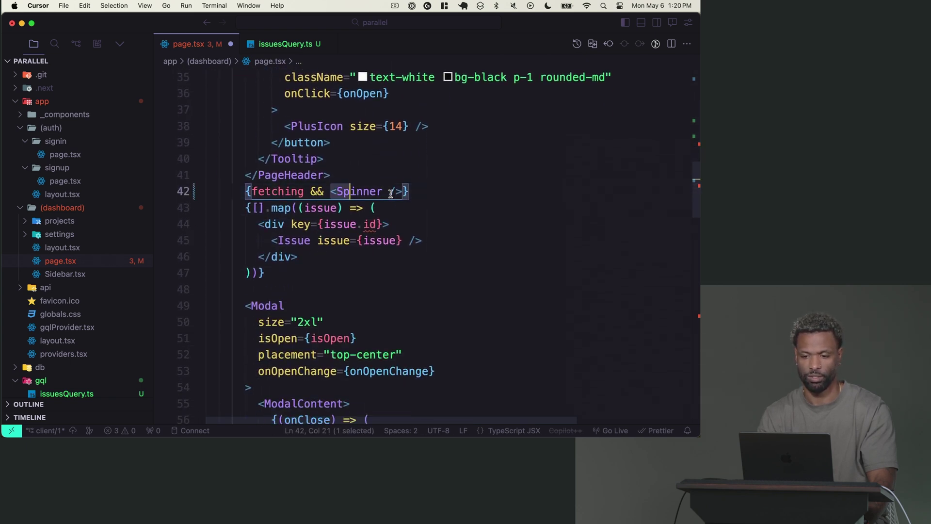
click(422, 192)
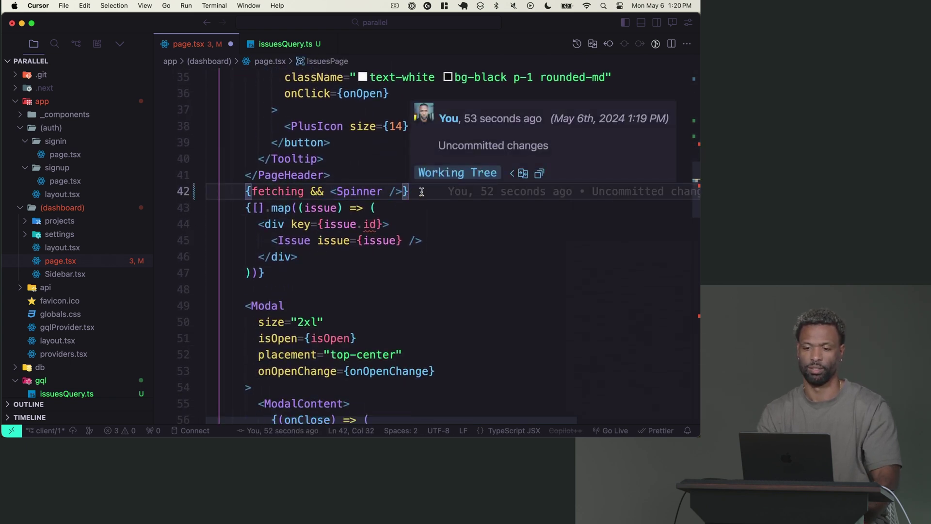
key(Escape)
Add {error && <div>Error</div>} on line 43, followed by a blank line.
key(Return)
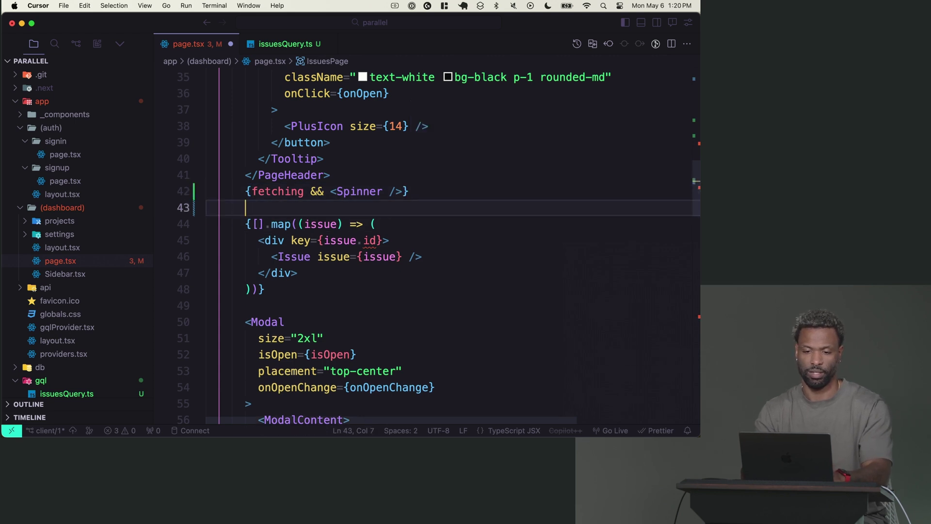
text({e)
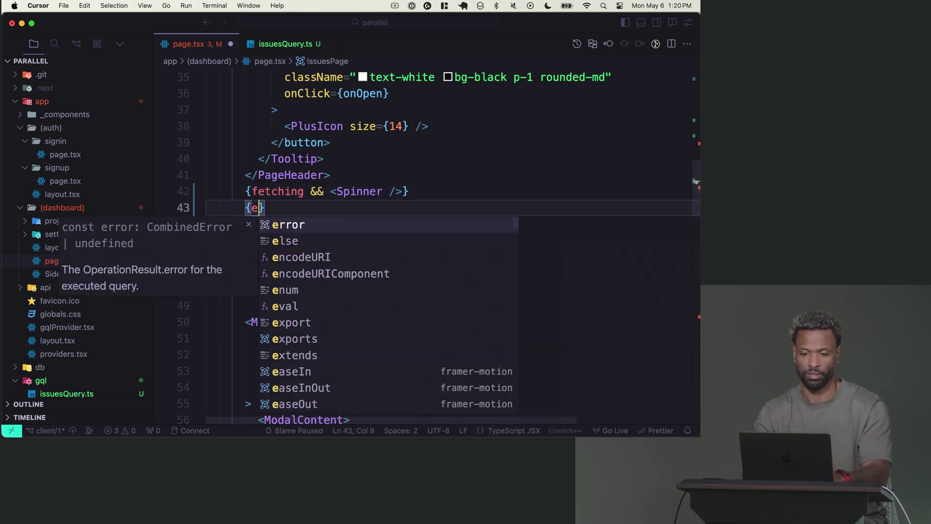
text(rror )
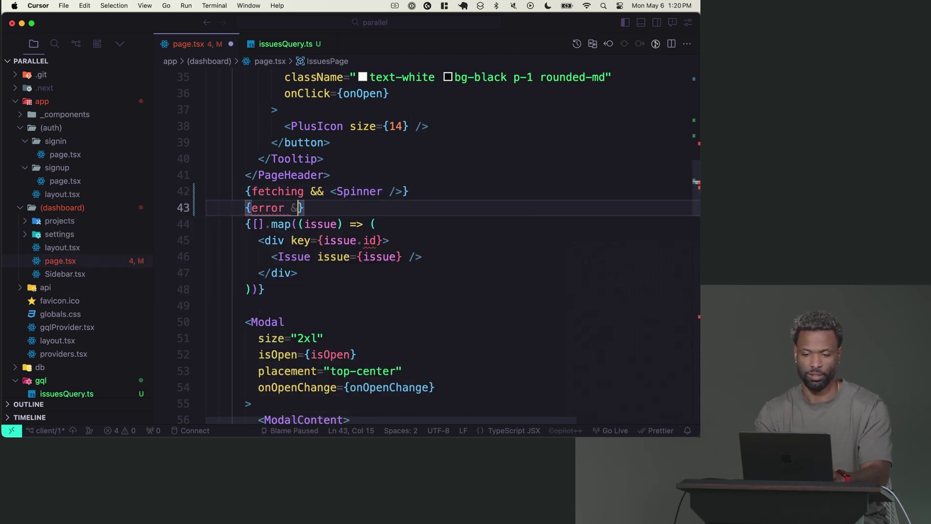
text(&& )
text(<div></)
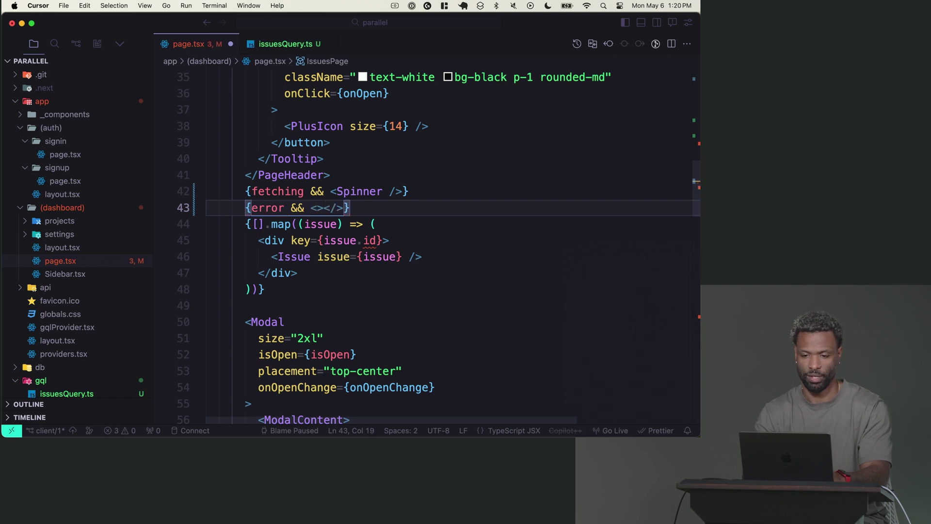
text(div)
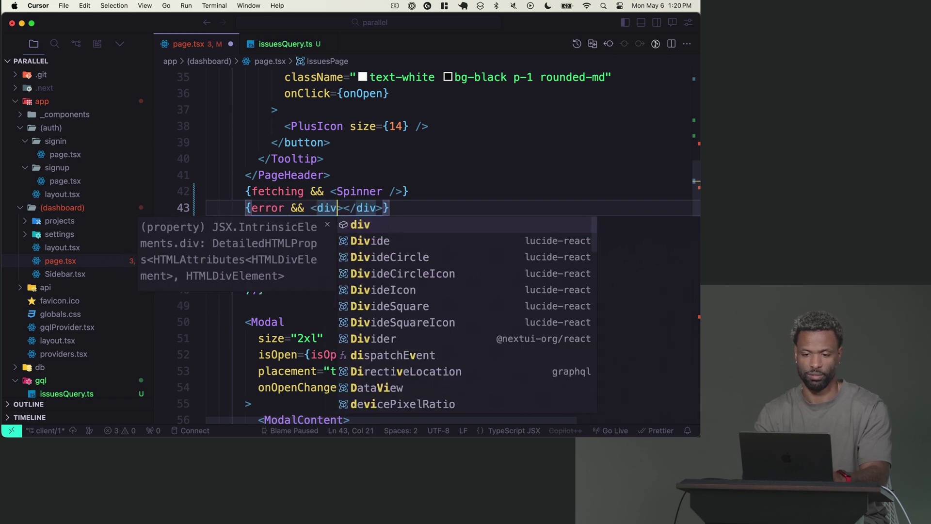
key(Right)
key(Right)
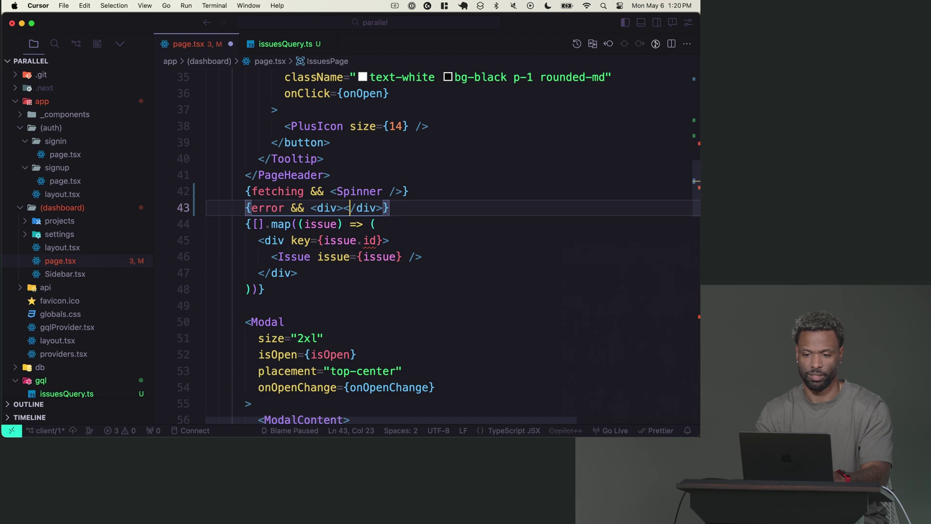
text(Error)
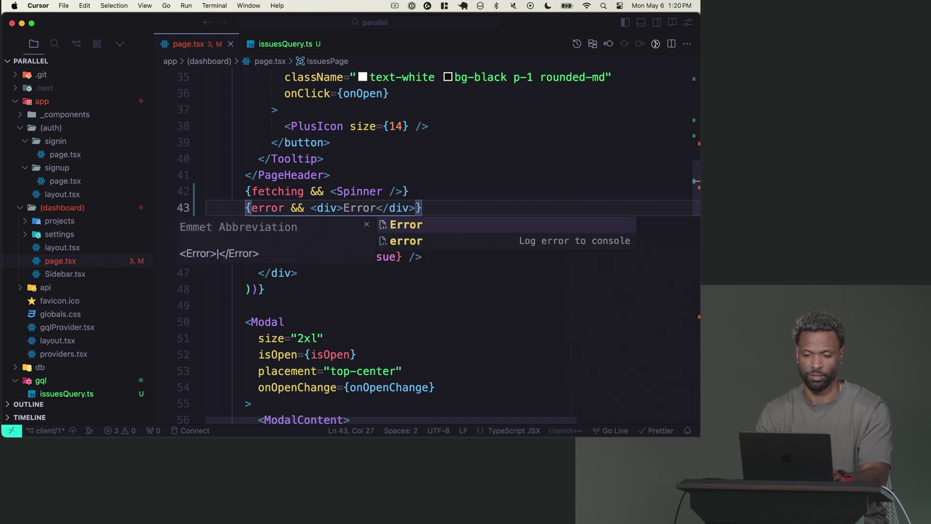
click(444, 208)
key(Return)
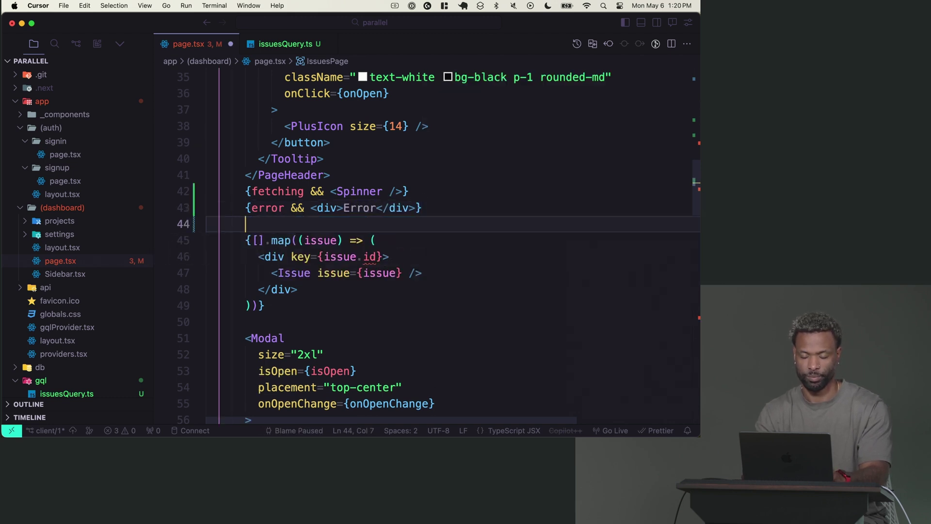
key(Down)
key(Right)
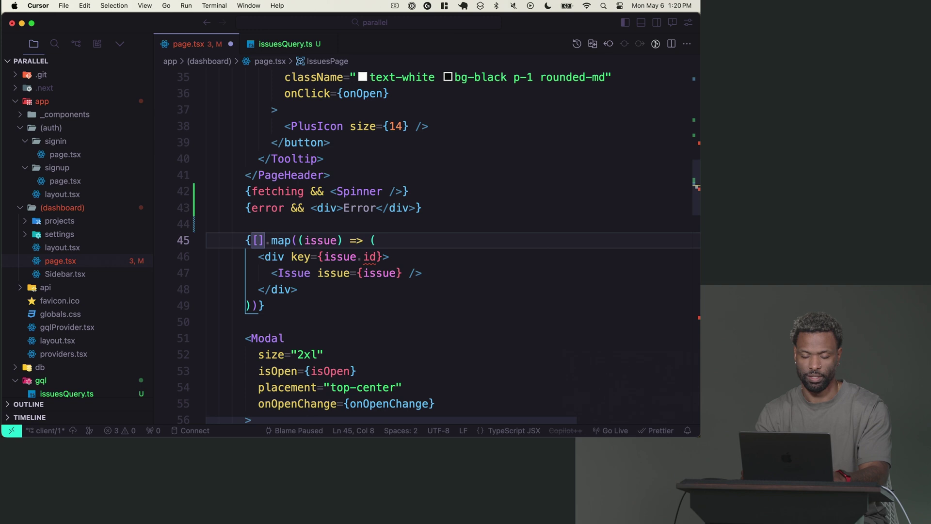
text(data )
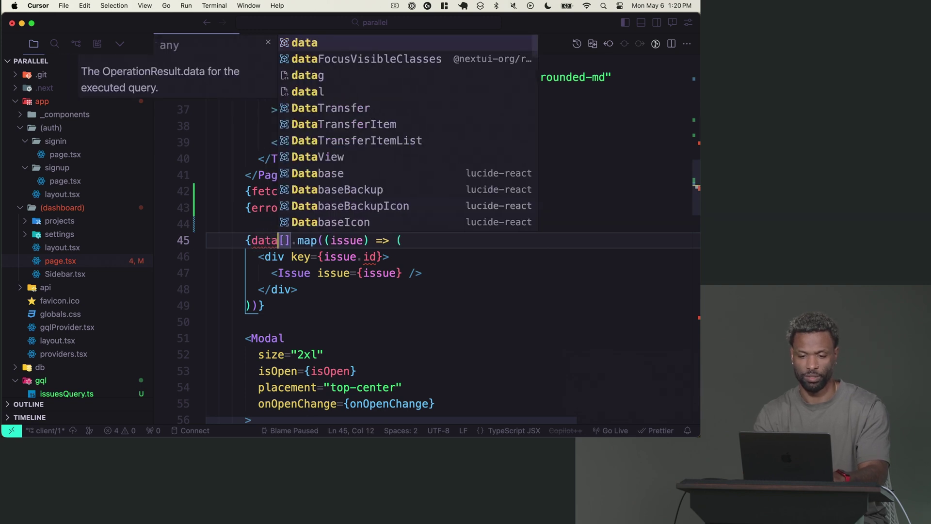
text(&&)
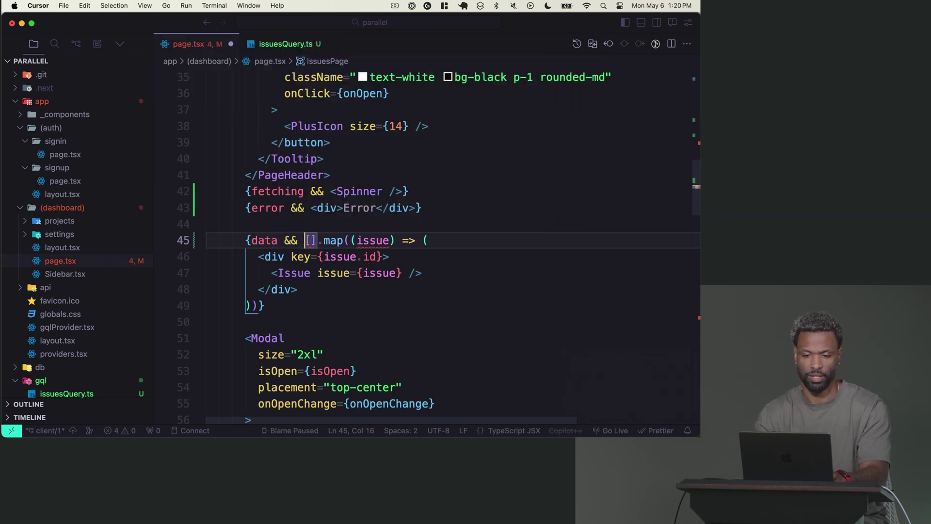
Replace [].map with data && data.issues.map, and find issuesQuery.ts in file search.
key(Delete)
key(Delete)
key(Delete)
text(data)
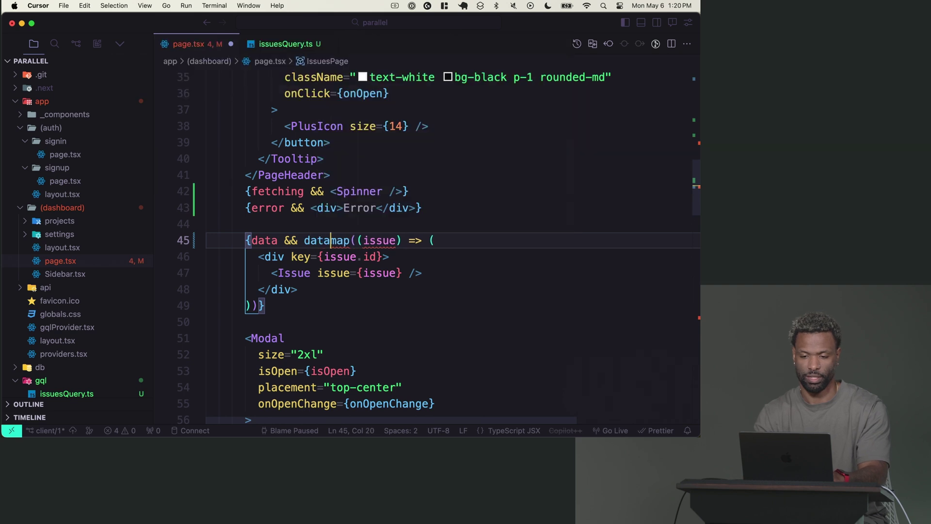
text(.)
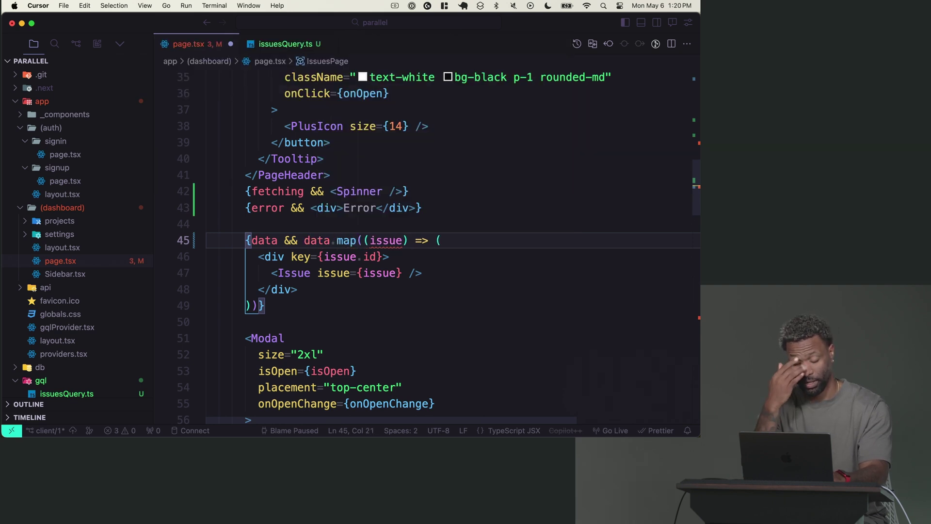
text(issues.)
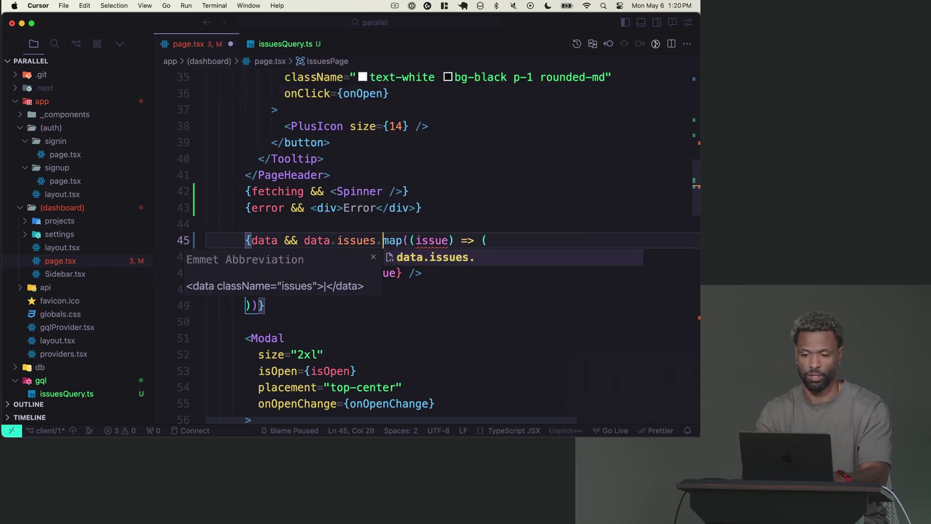
key(Right)
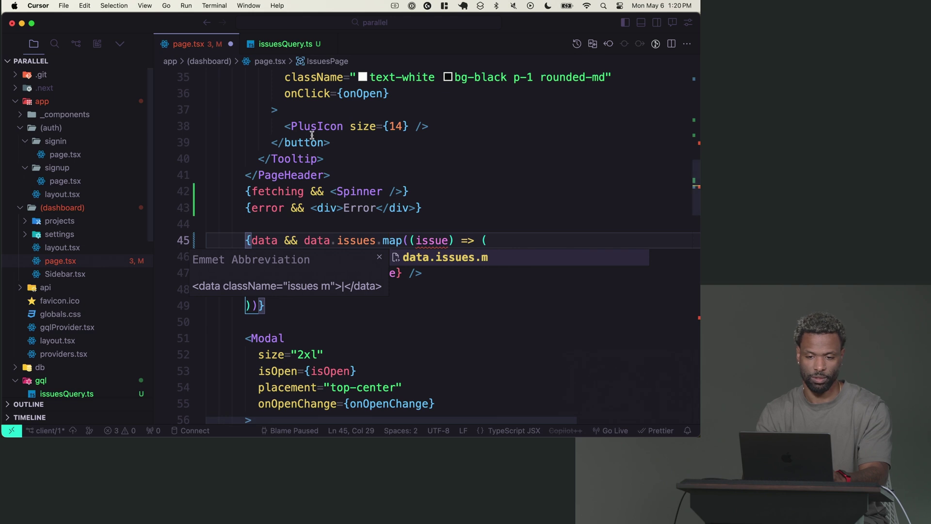
key(super+p)
text(issue)
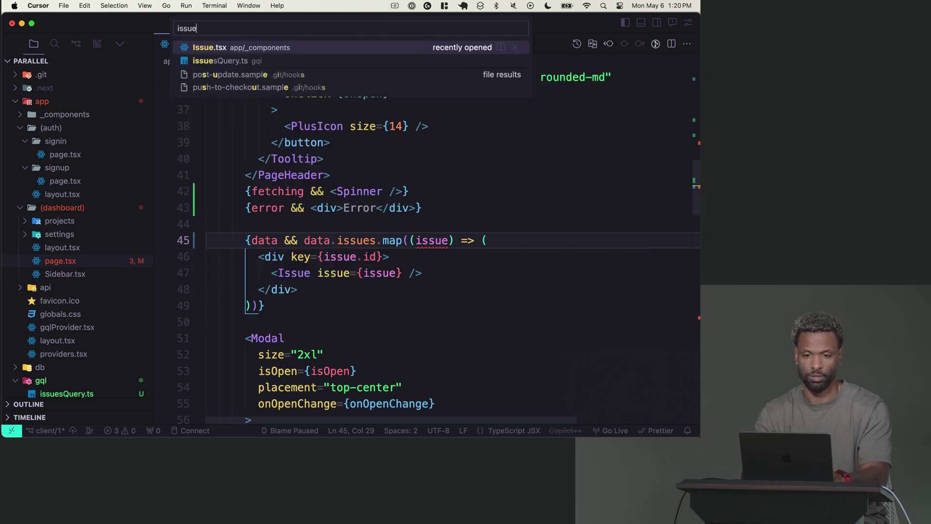
key(Down)
key(Return)
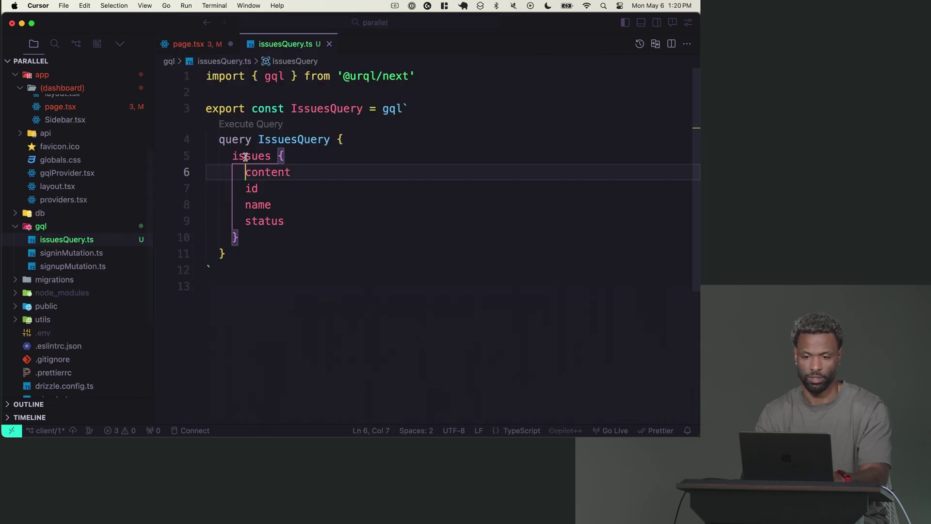
double_click(246, 158)
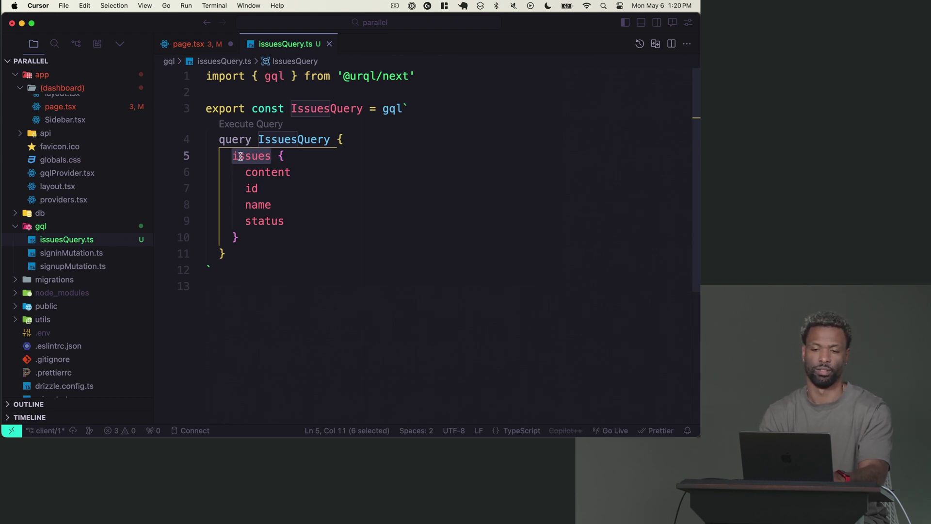
click(232, 156)
text(thin)
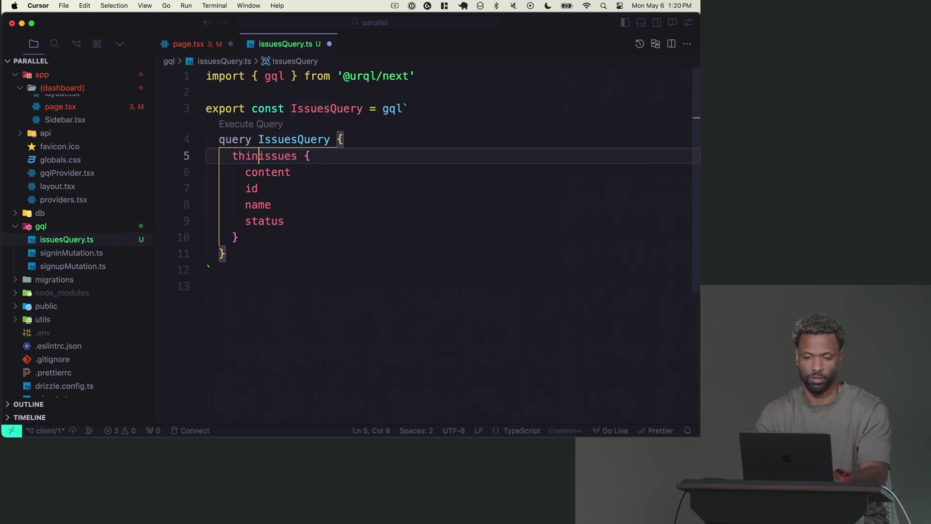
text(g:)
key(shift+alt+Left)
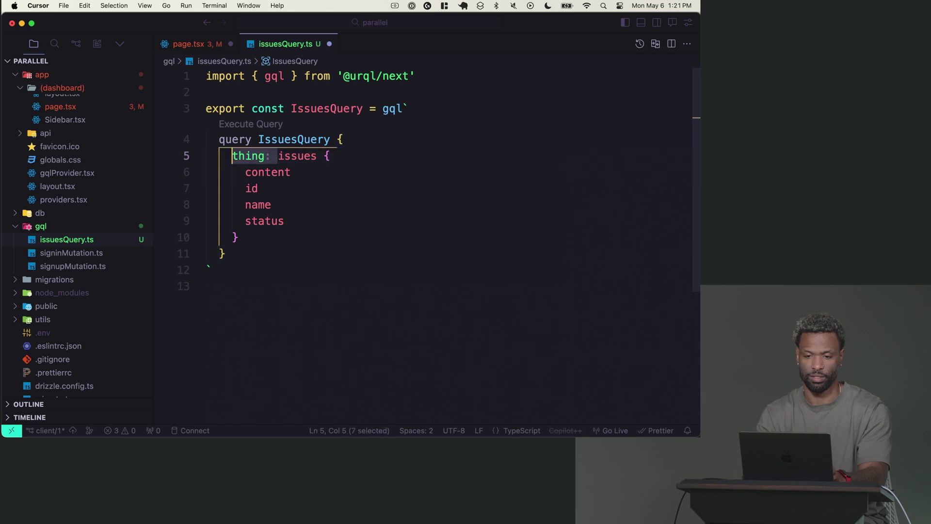
key(BackSpace)
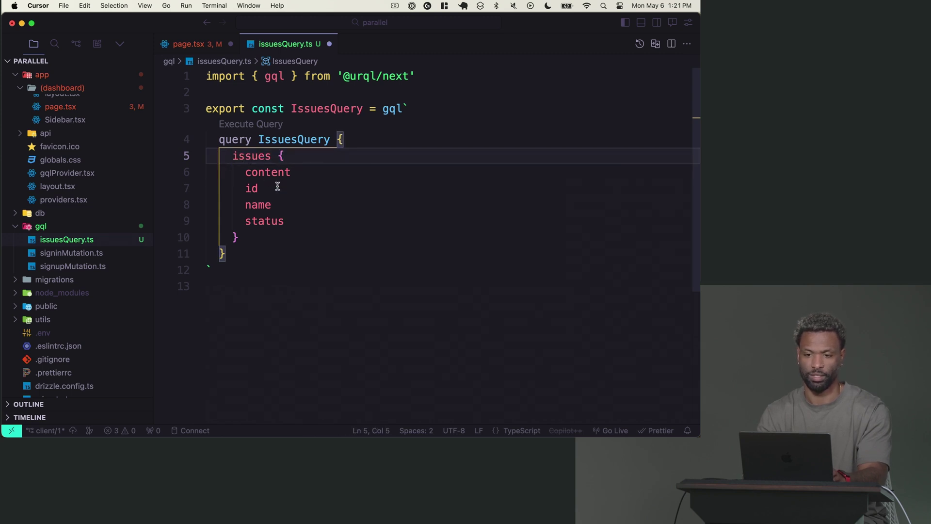
click(204, 45)
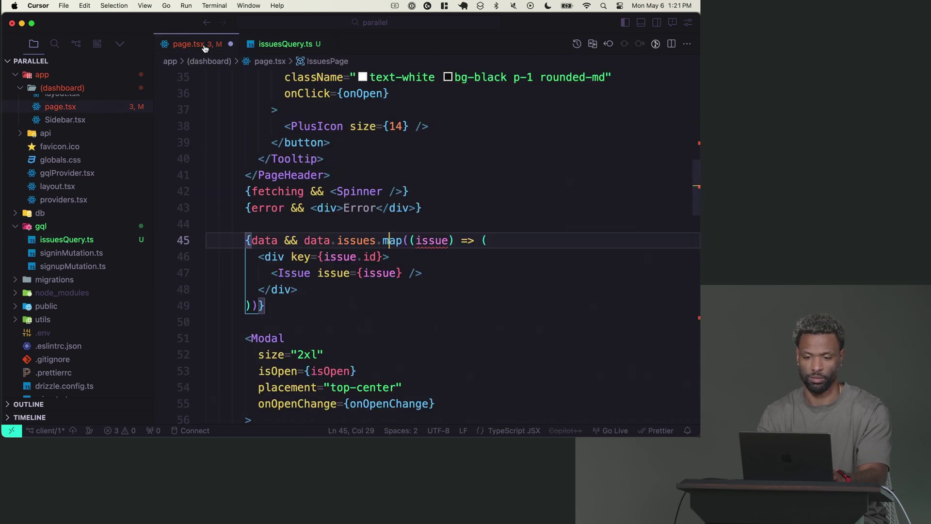
click(342, 306)
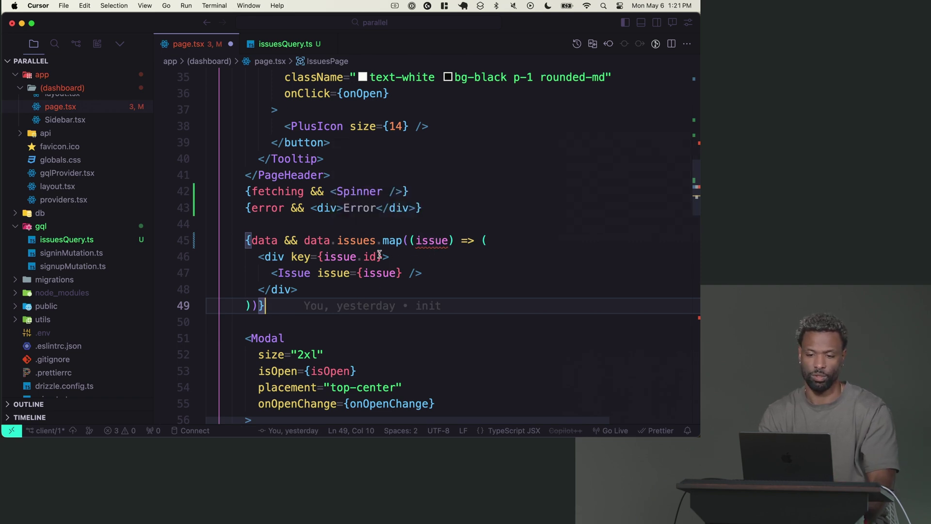
click(437, 273)
click(427, 289)
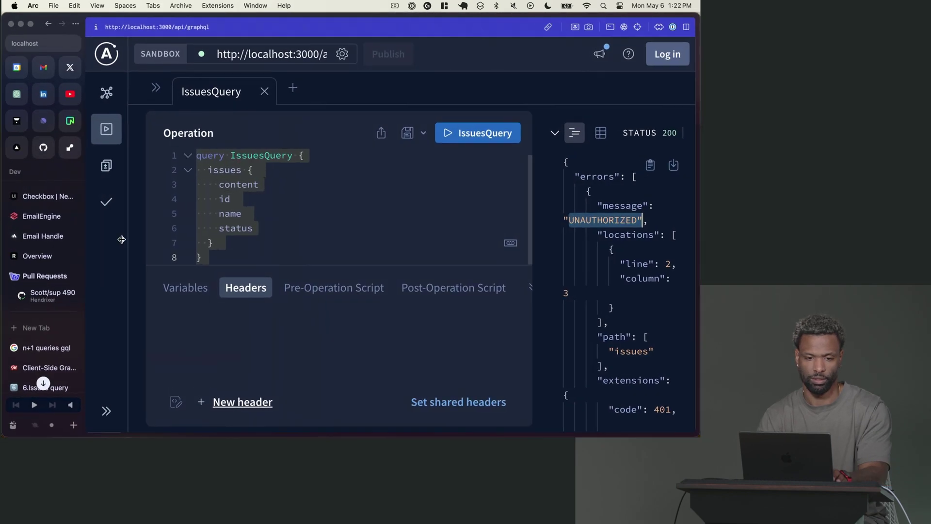
scroll(42, 209, up, 2)
Switch to the Local App tab at localhost:3000 and open the developer tools.
click(40, 191)
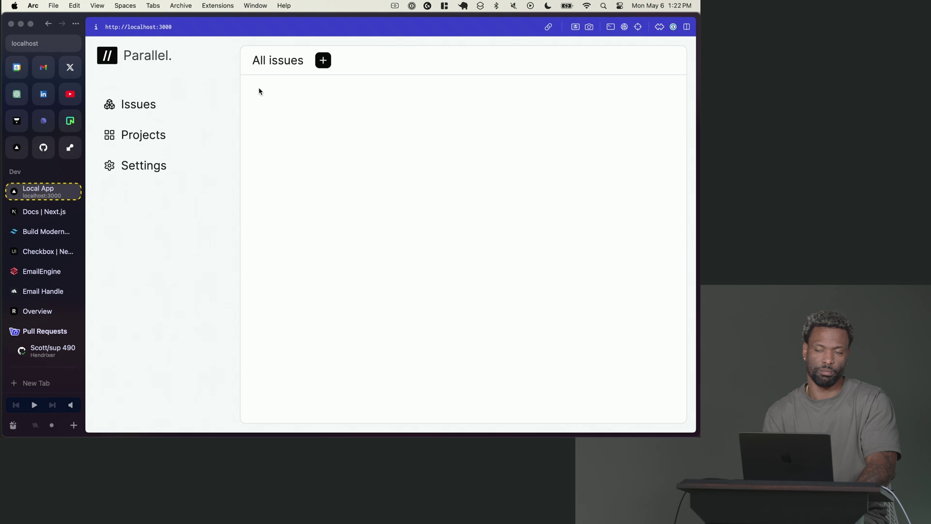
key(super+alt+j)
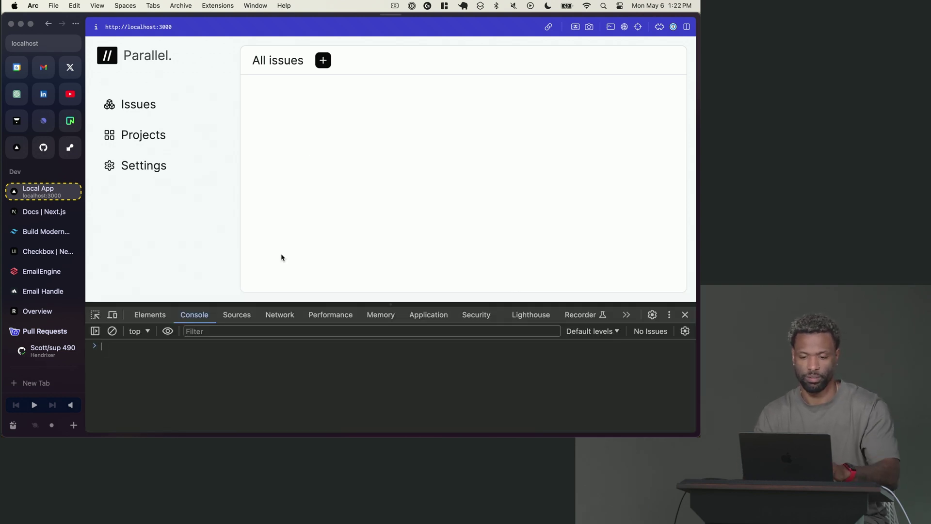
Reload the page and view the graphql request's response {"data":{"issues":[]}} in Network.
key(super+r)
click(279, 315)
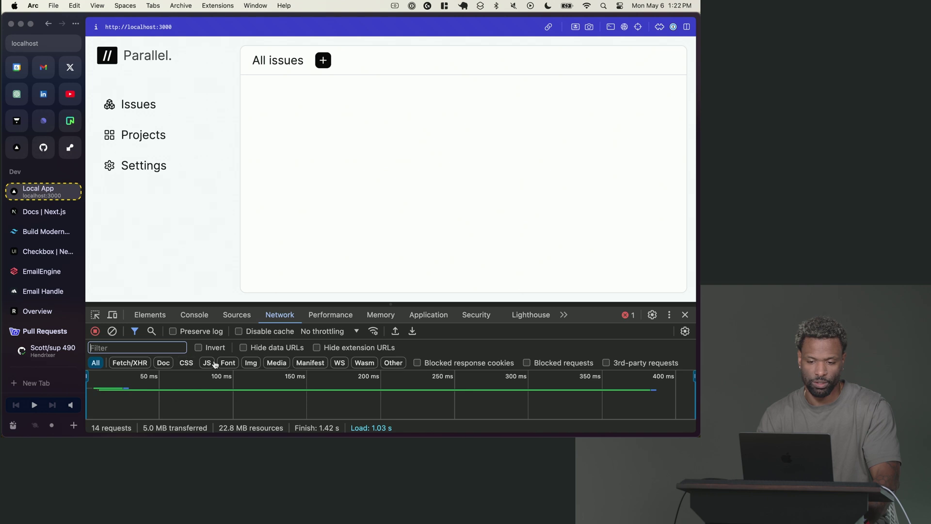
drag(425, 304, 425, 201)
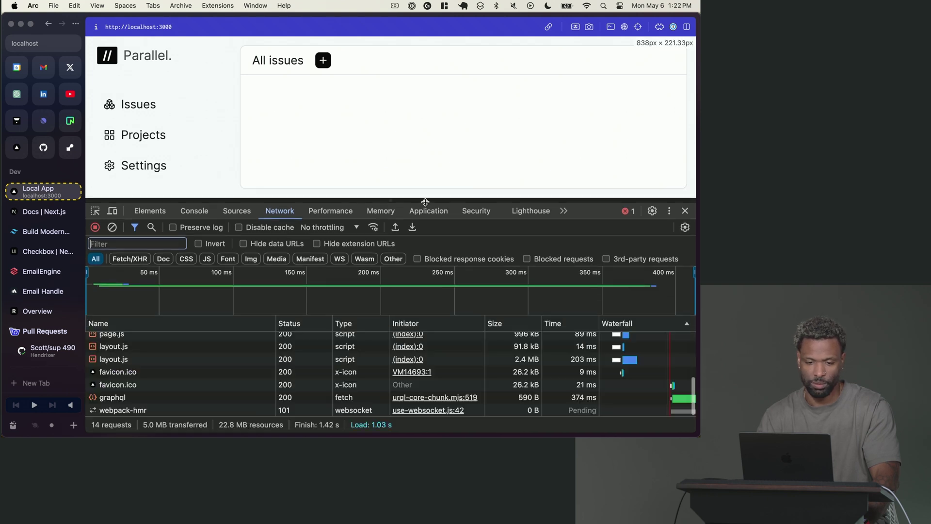
click(113, 398)
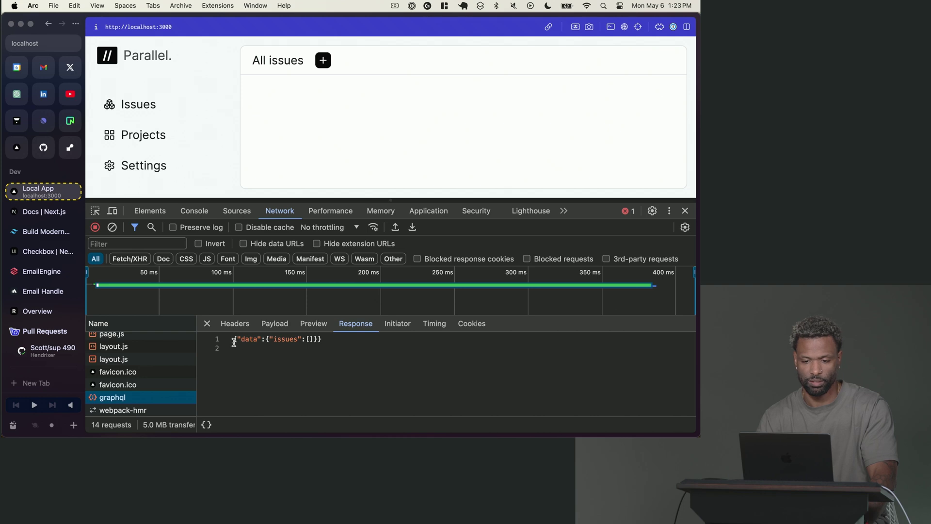
drag(234, 343, 324, 343)
click(313, 347)
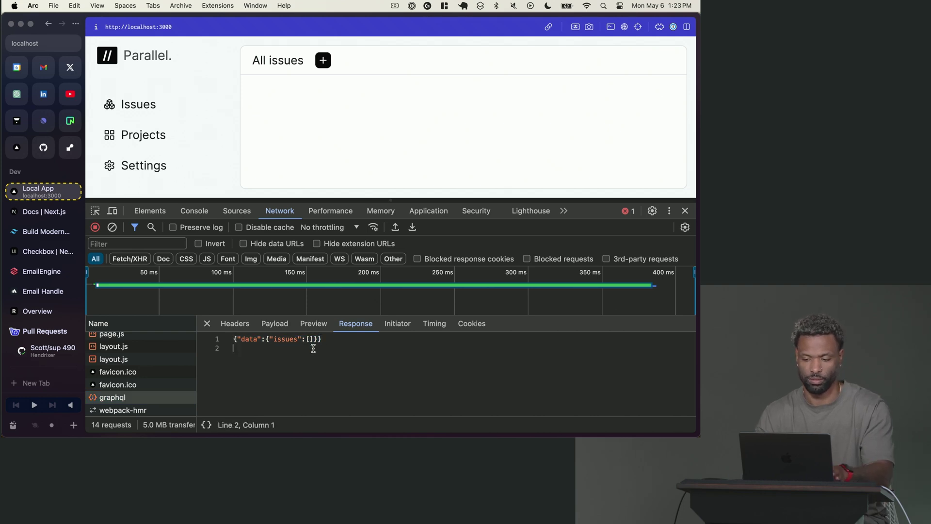